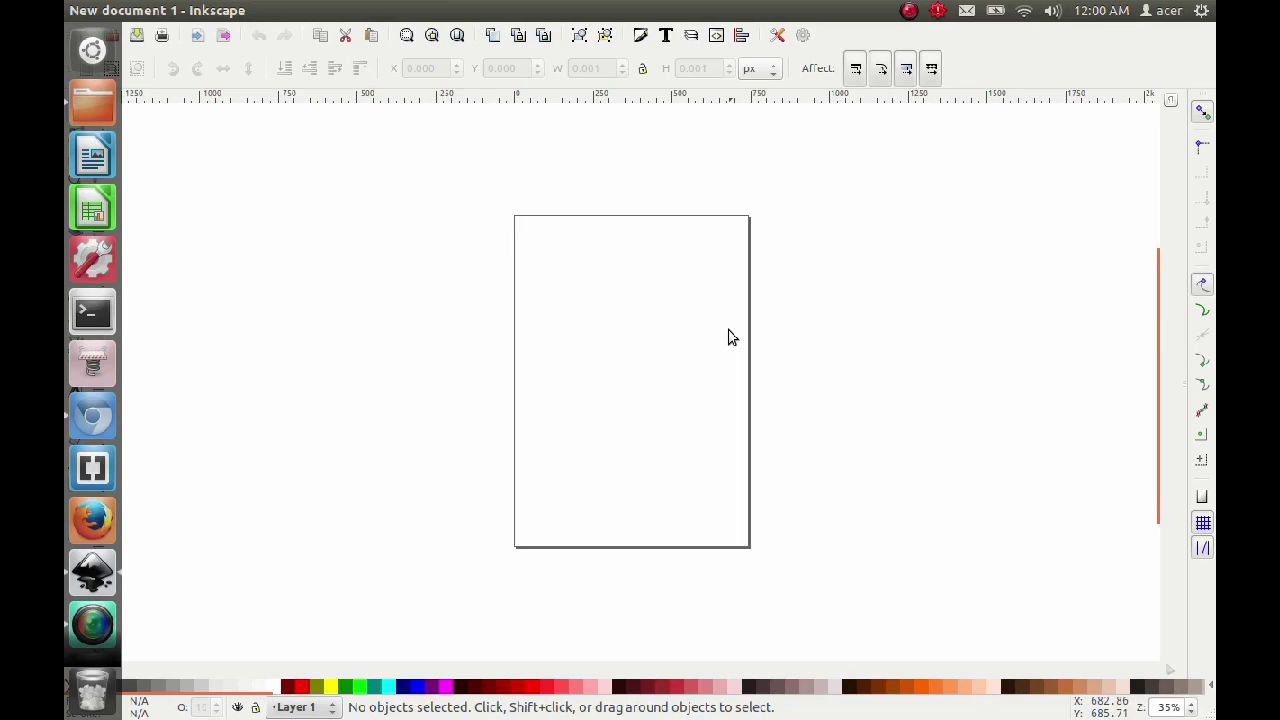
- Zoom the blank page from 35% to 50% with the Text tool ready
click(910, 12)
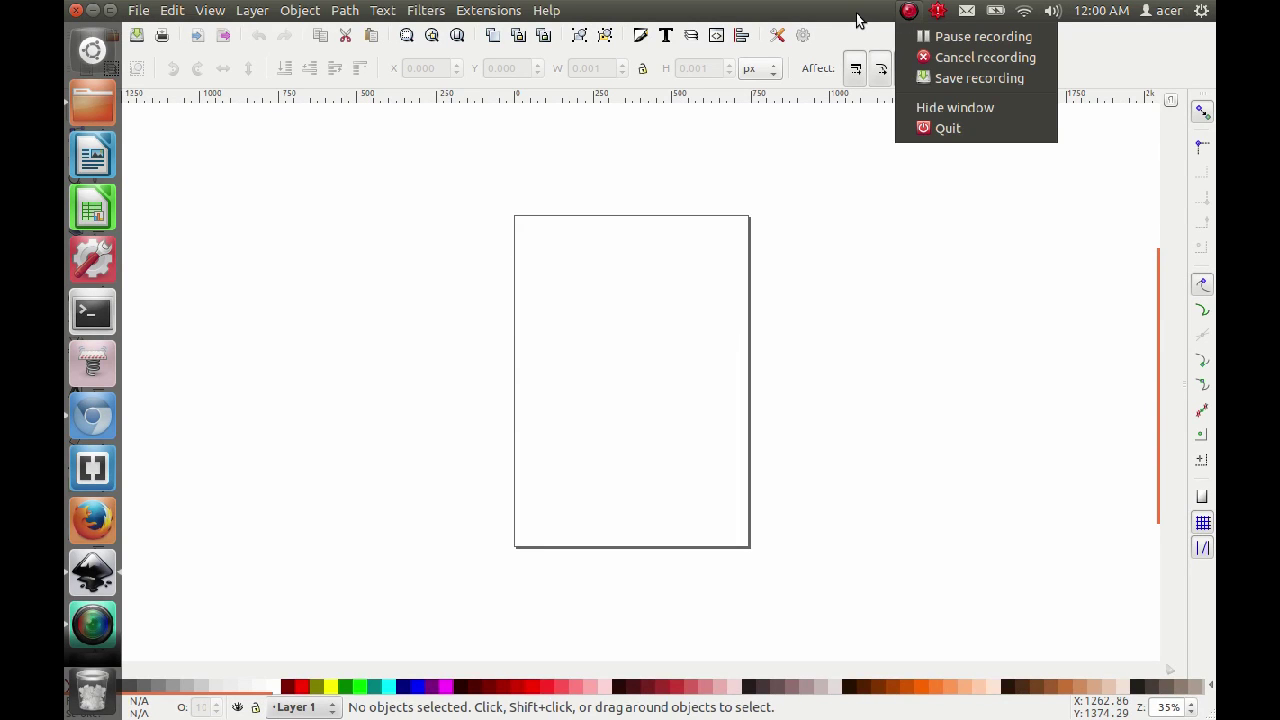
click(796, 215)
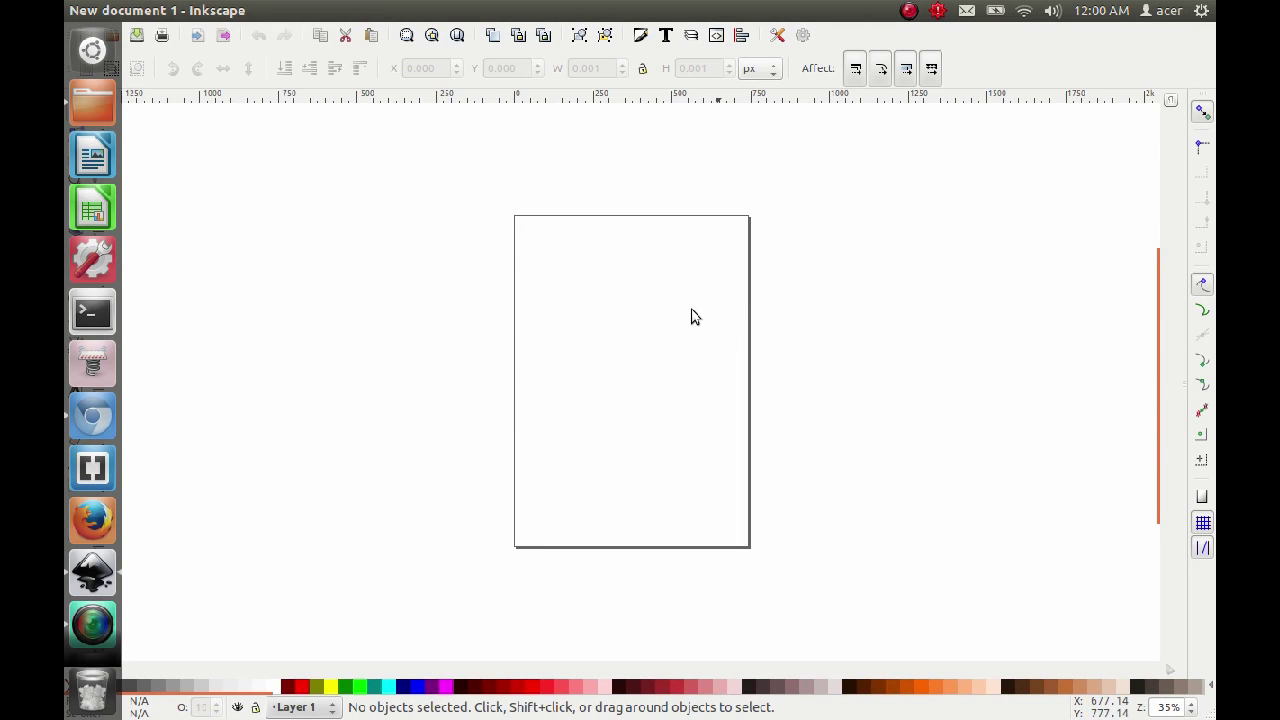
ctrl+scroll(632, 328, up, 1)
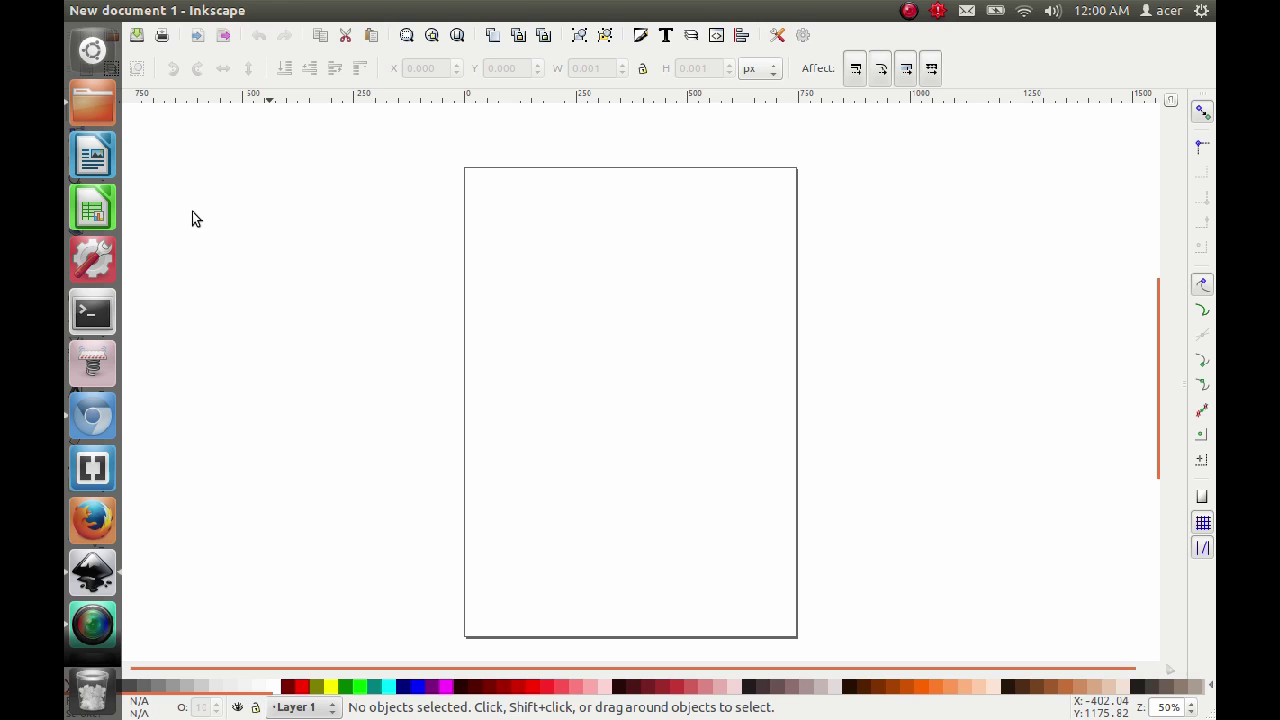
scroll(600, 460, up, 1)
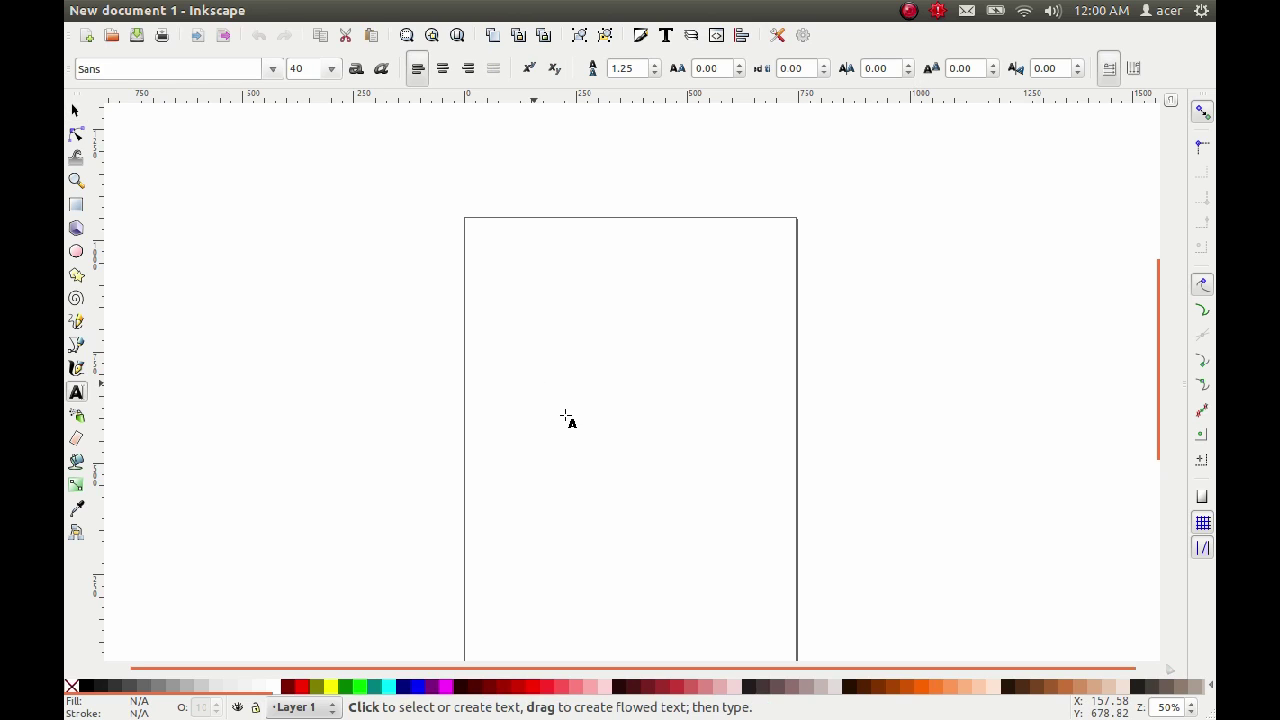
- Type 'Lailatul' and 'Qodr' on two lines near the page centre, then select the text
click(575, 379)
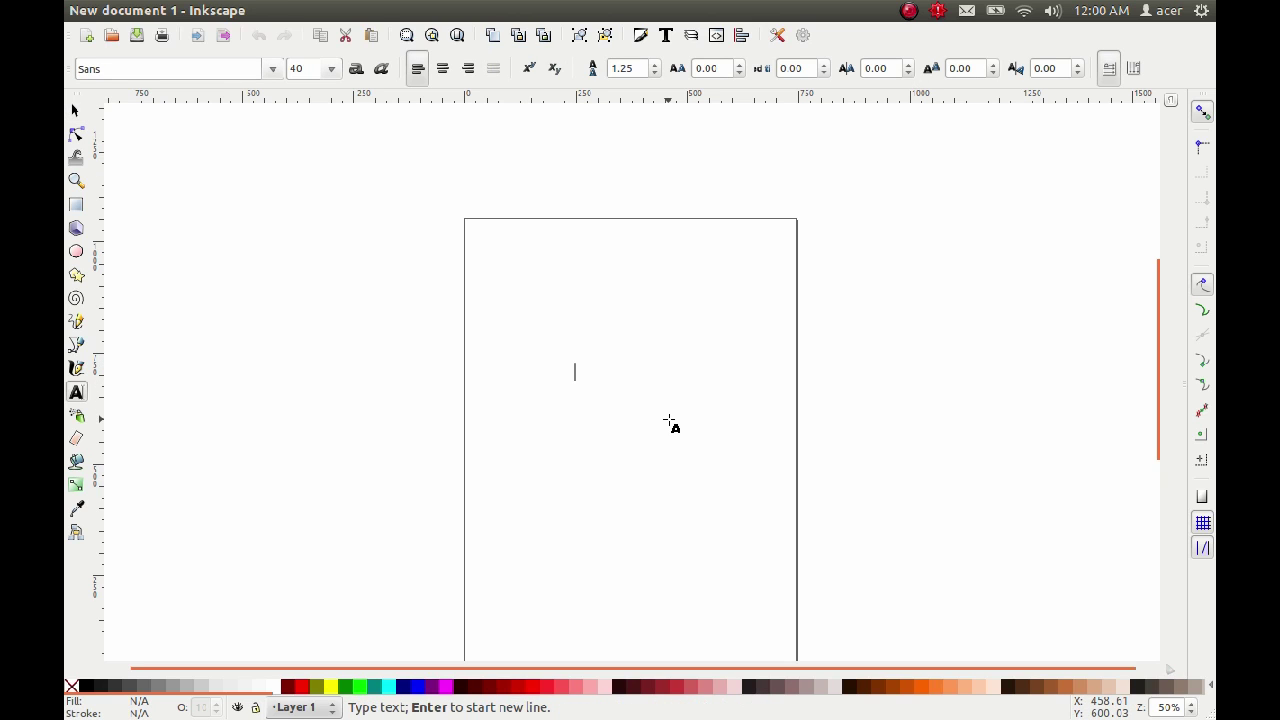
text(Lailatul)
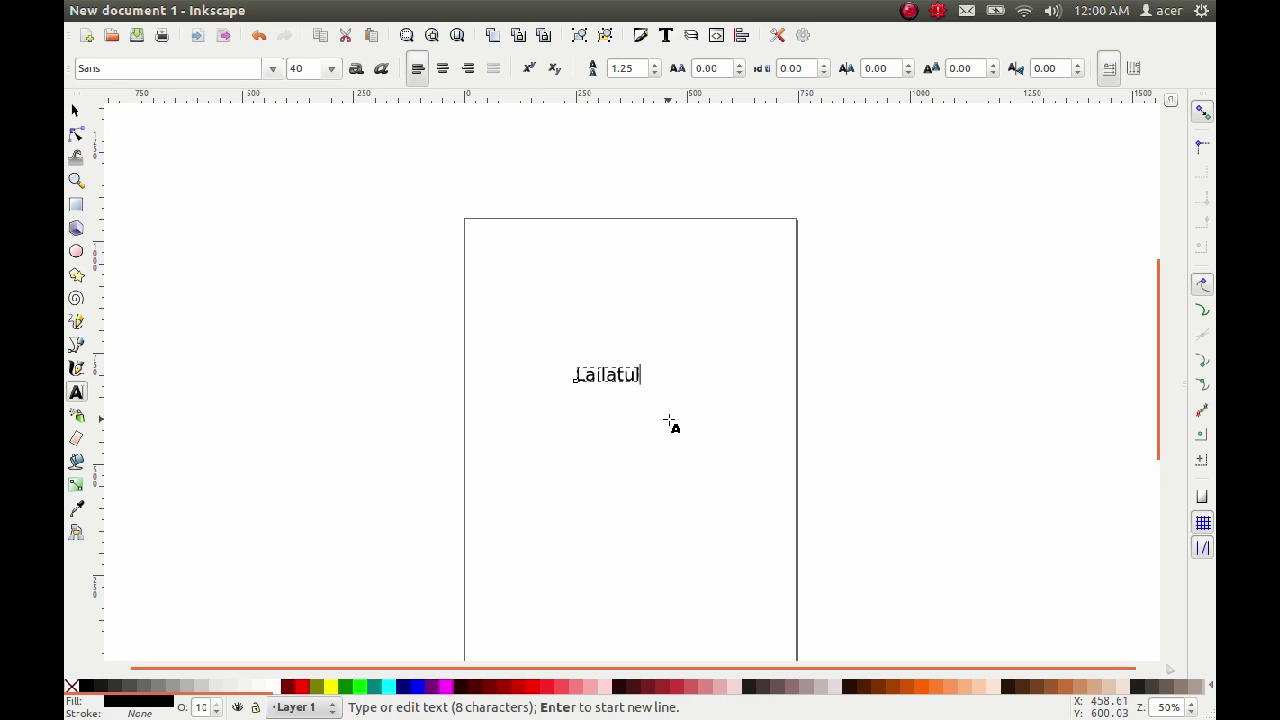
text(o)
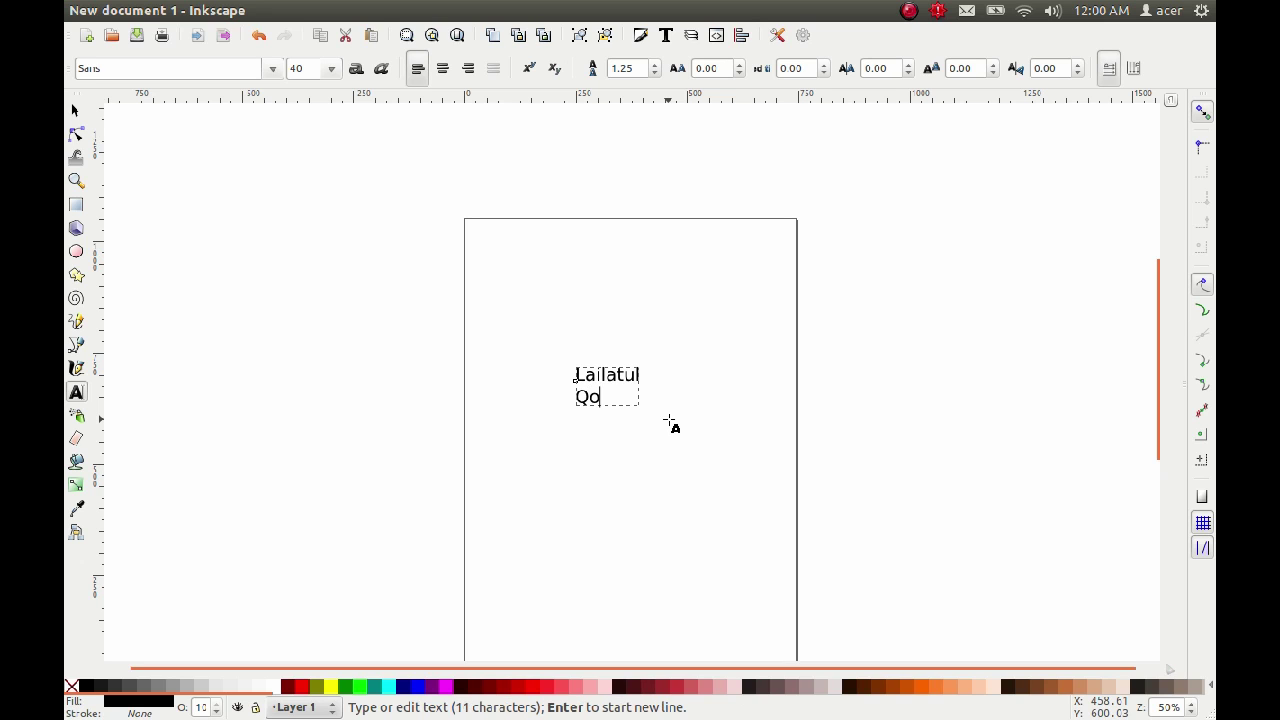
key(Escape)
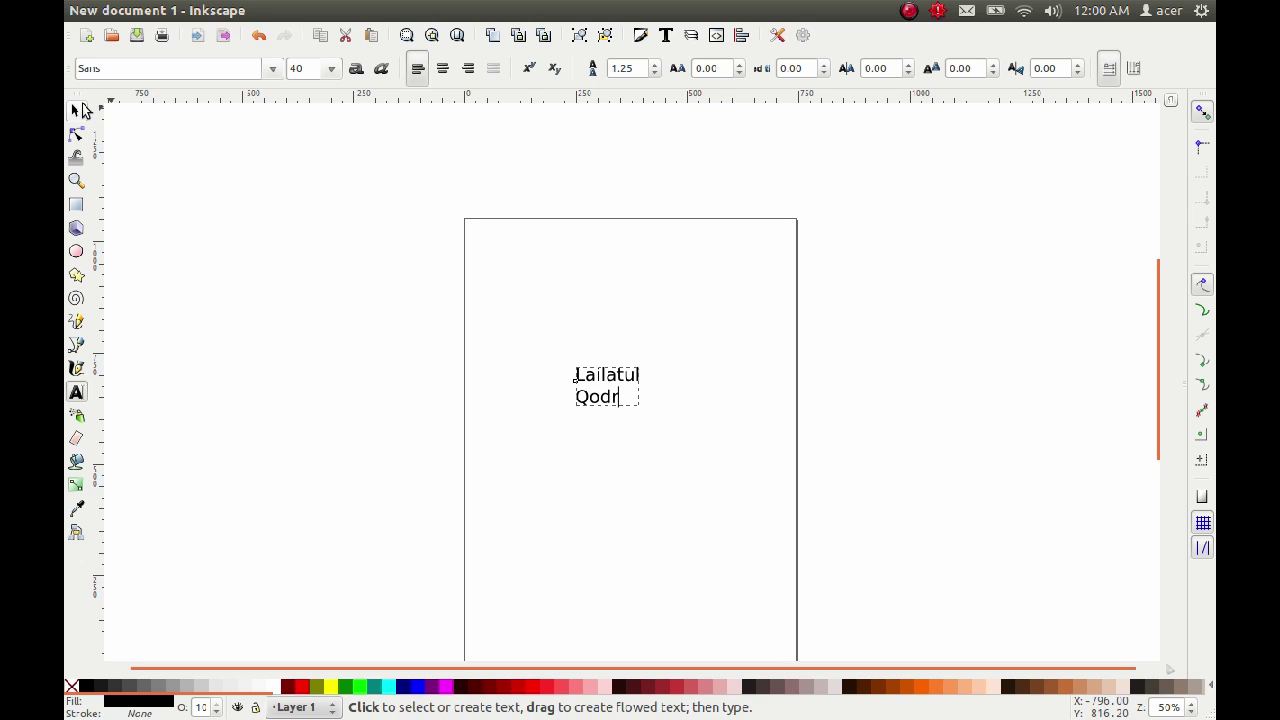
click(83, 107)
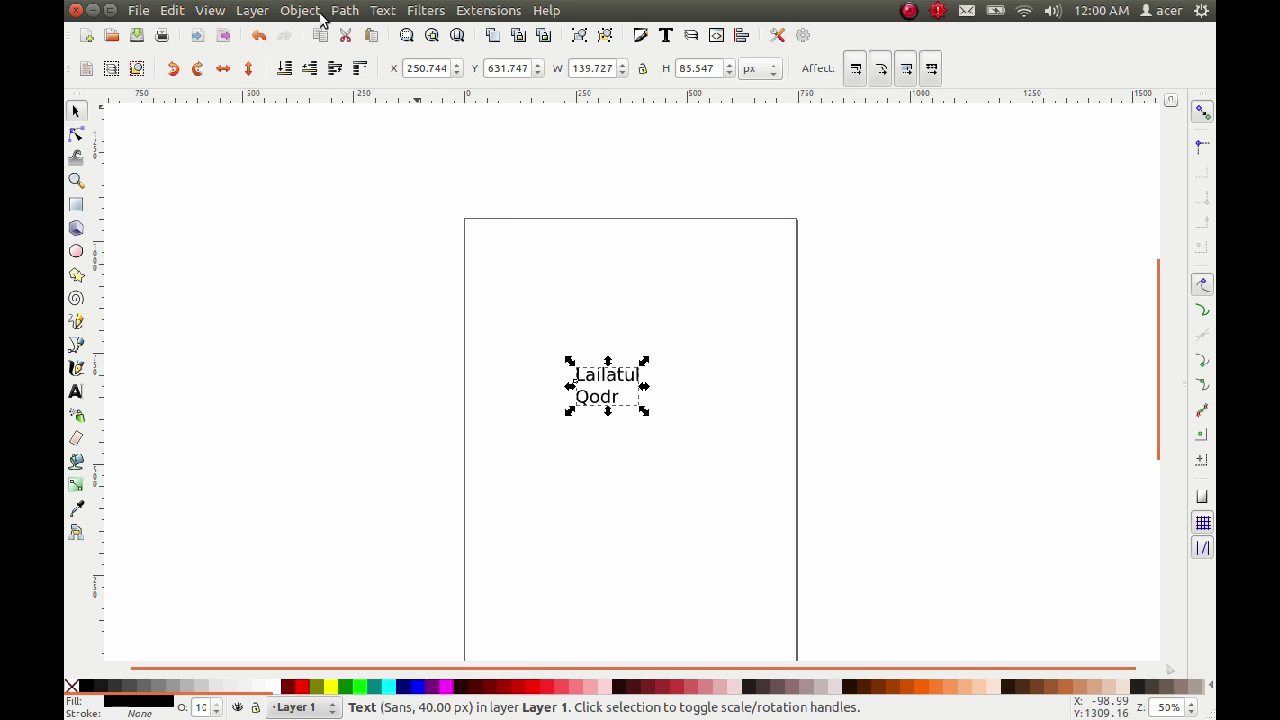
- Browse the Text and Font font list, briefly trying Nimbus Roman No9 L
click(313, 13)
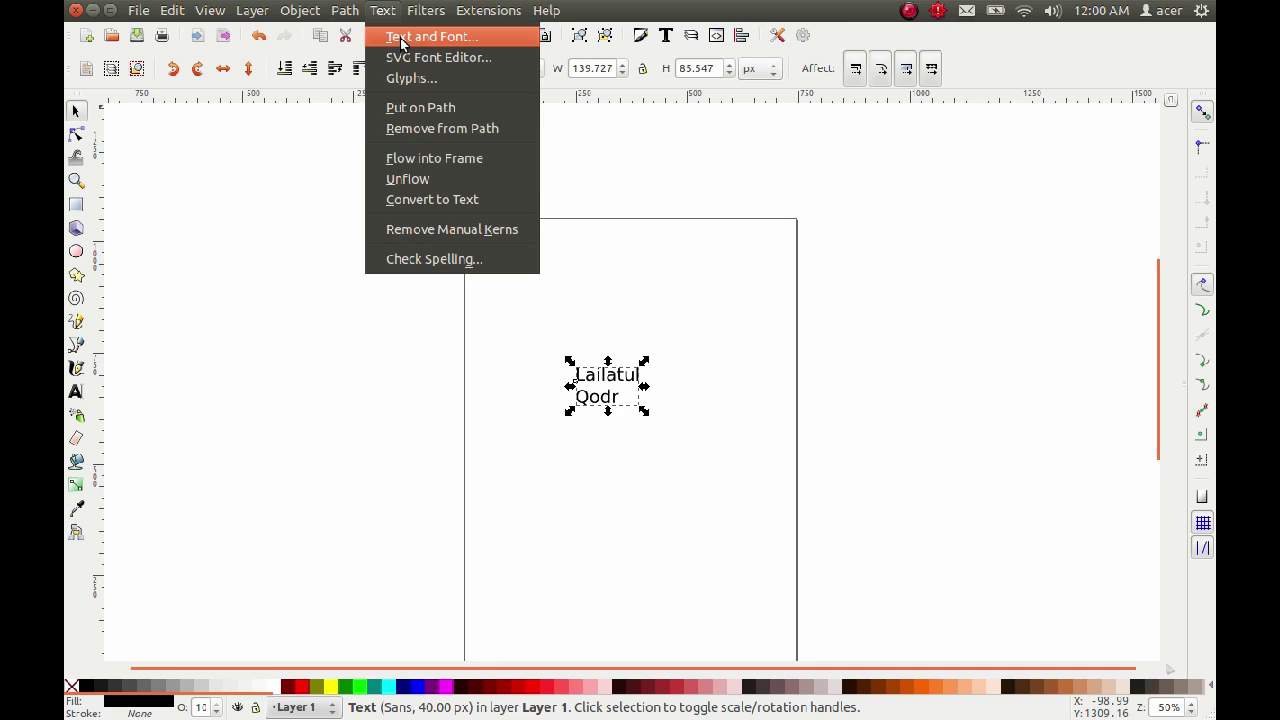
click(586, 263)
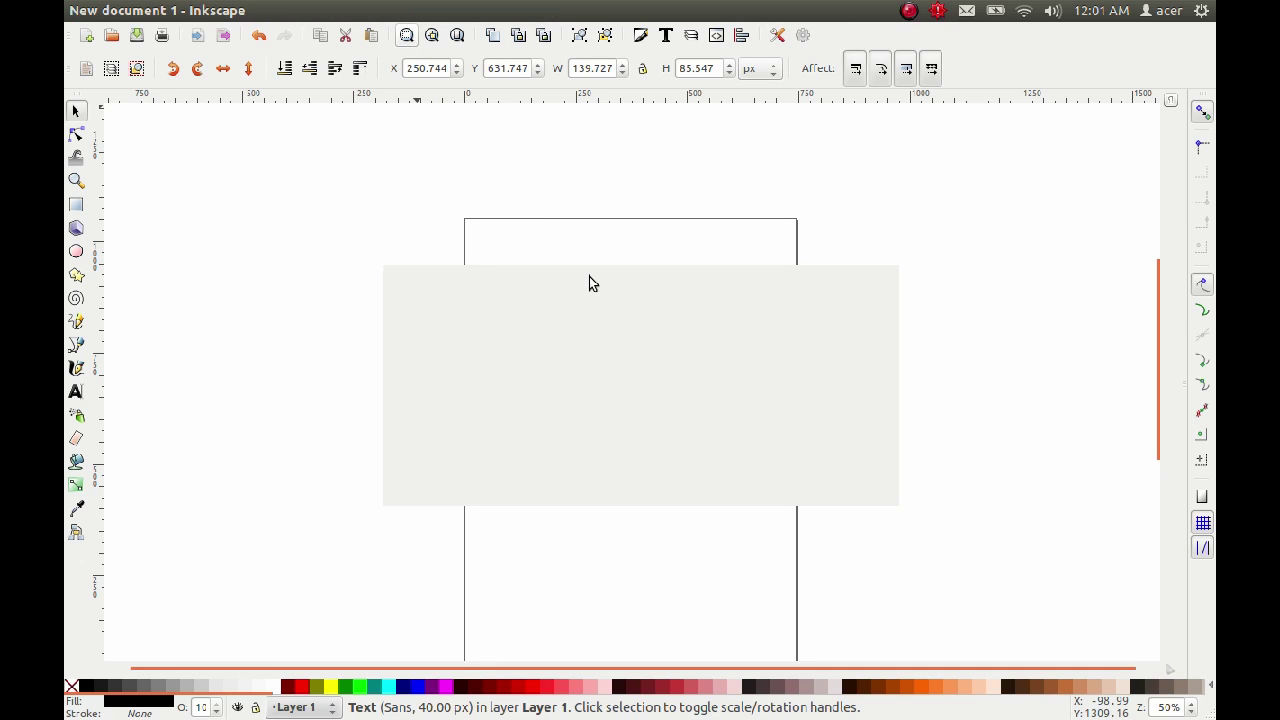
scroll(465, 368, up, 3)
scroll(467, 368, up, 1)
scroll(469, 366, up, 1)
scroll(470, 368, up, 1)
scroll(465, 366, up, 1)
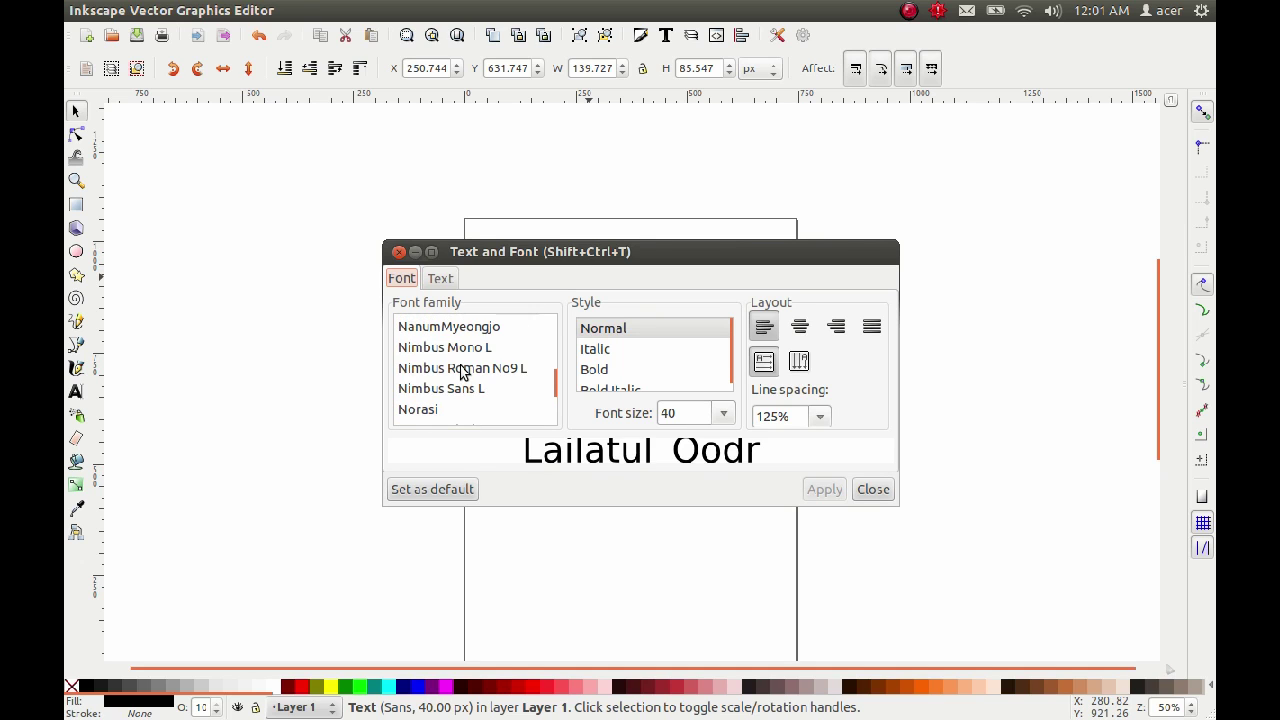
click(460, 366)
- Apply the Motion Picture Personal Use font with centre alignment to the text
scroll(460, 368, up, 1)
scroll(460, 368, up, 1)
scroll(461, 370, up, 1)
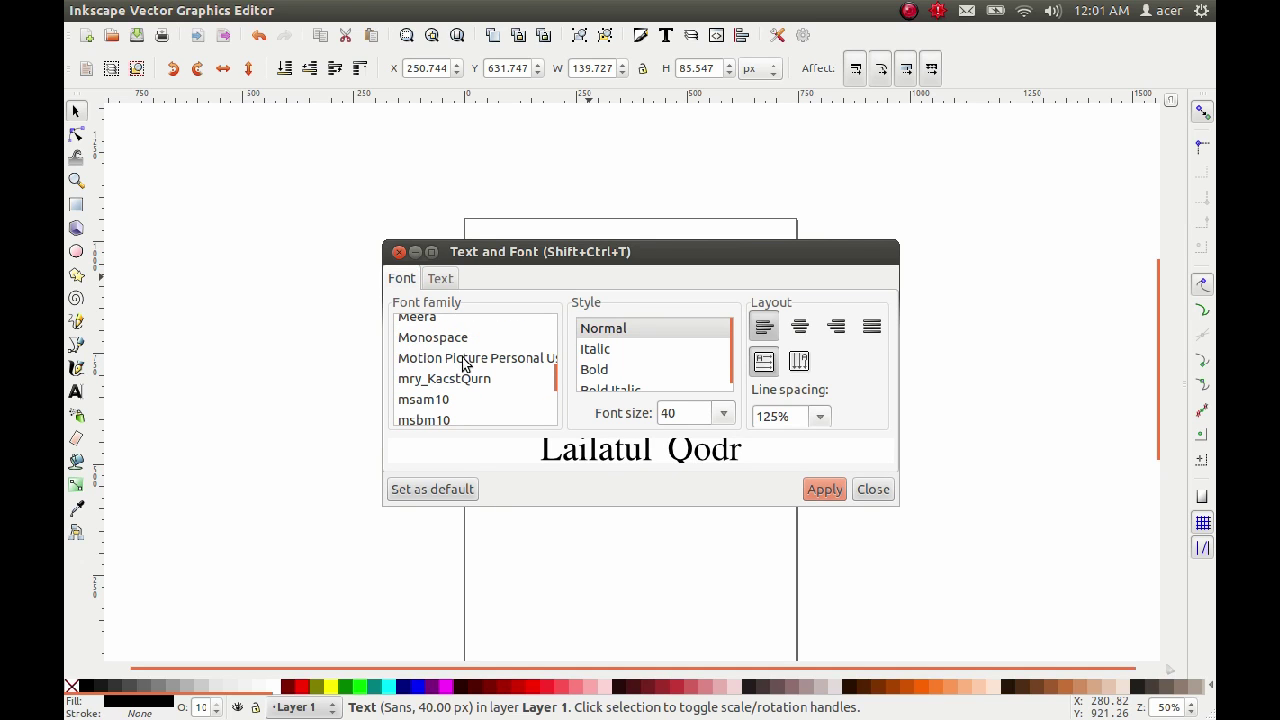
click(463, 365)
click(800, 326)
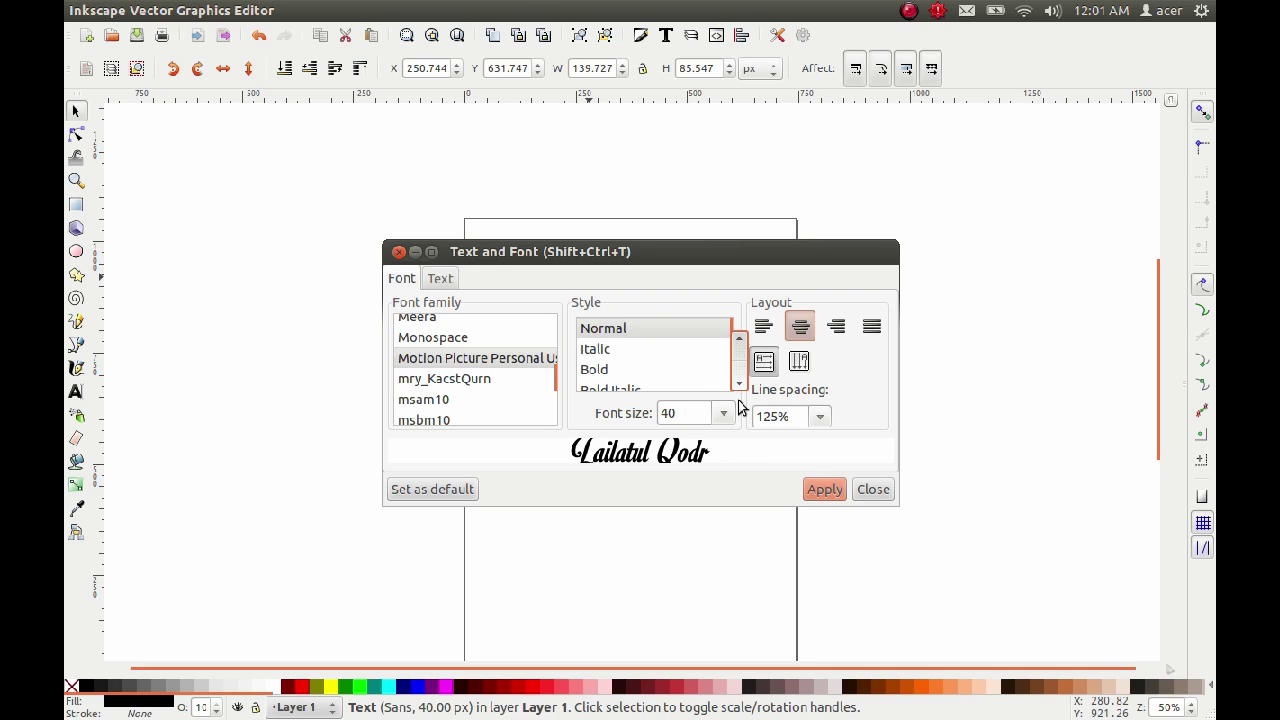
click(824, 489)
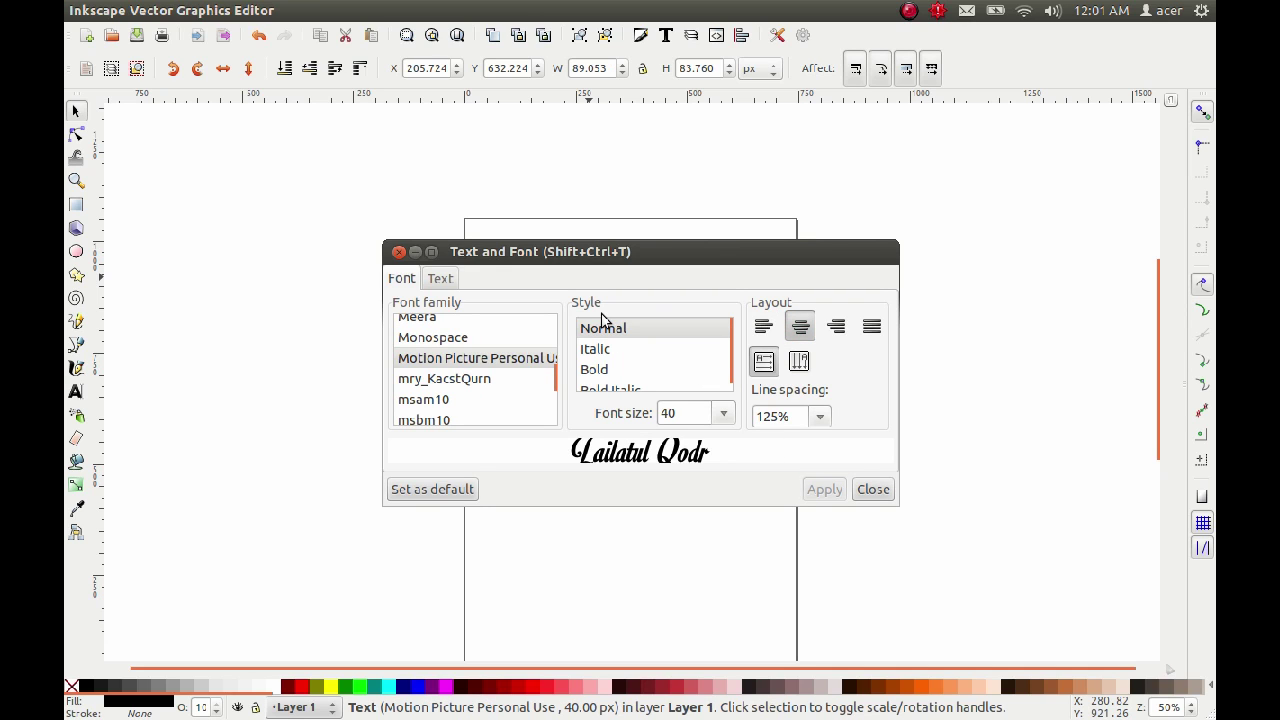
click(880, 497)
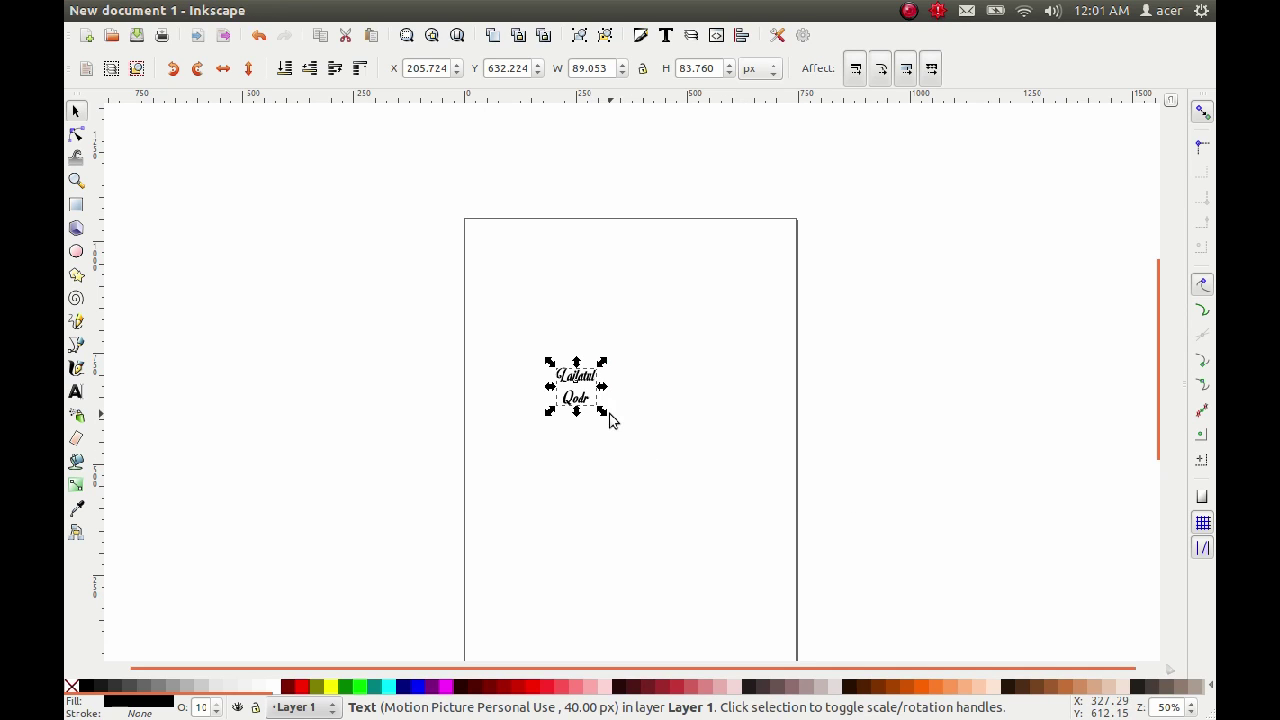
- Scale the text to over four times its size and skew it rising to the right
drag(606, 418, 686, 486)
drag(634, 366, 669, 391)
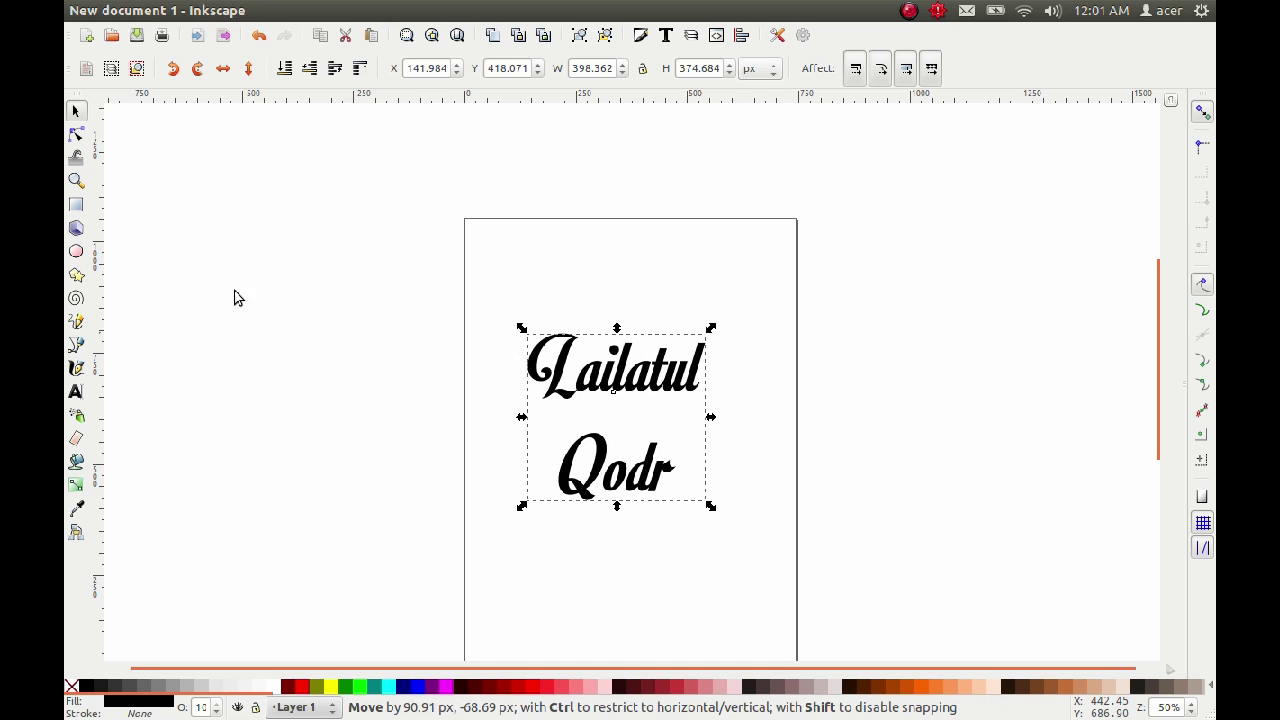
key(F2)
scroll(700, 420, up, 1)
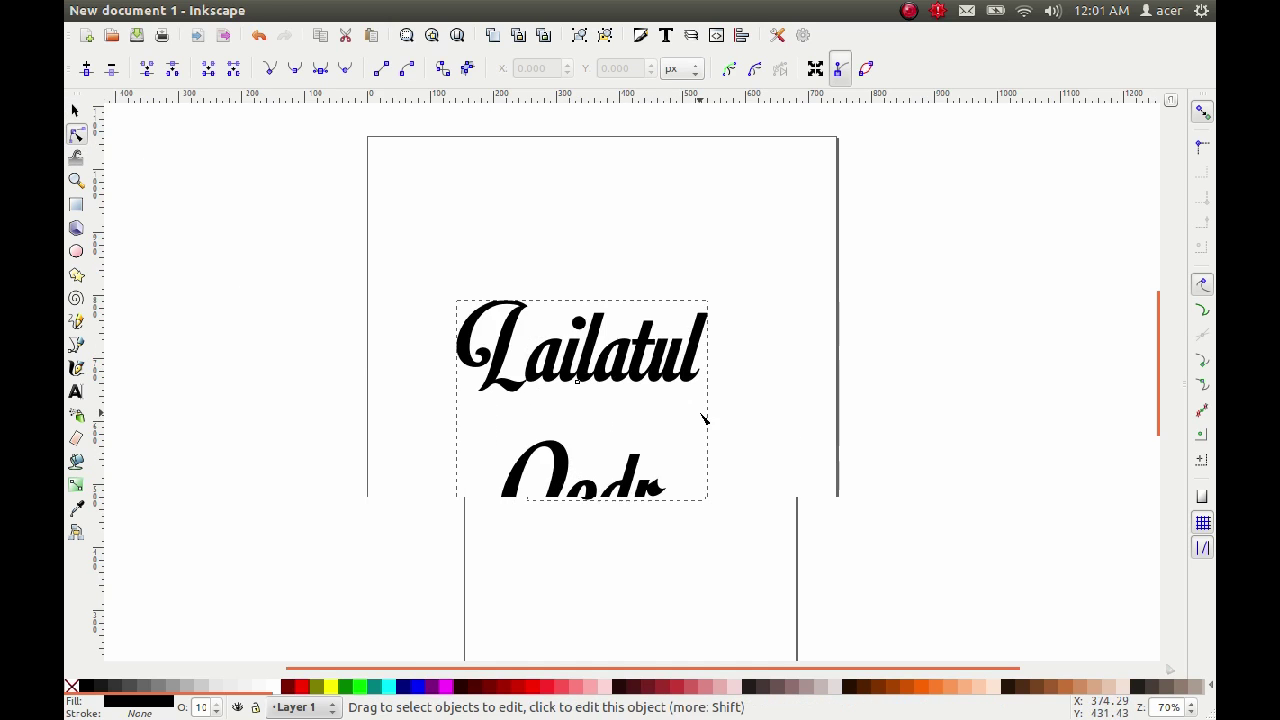
click(75, 110)
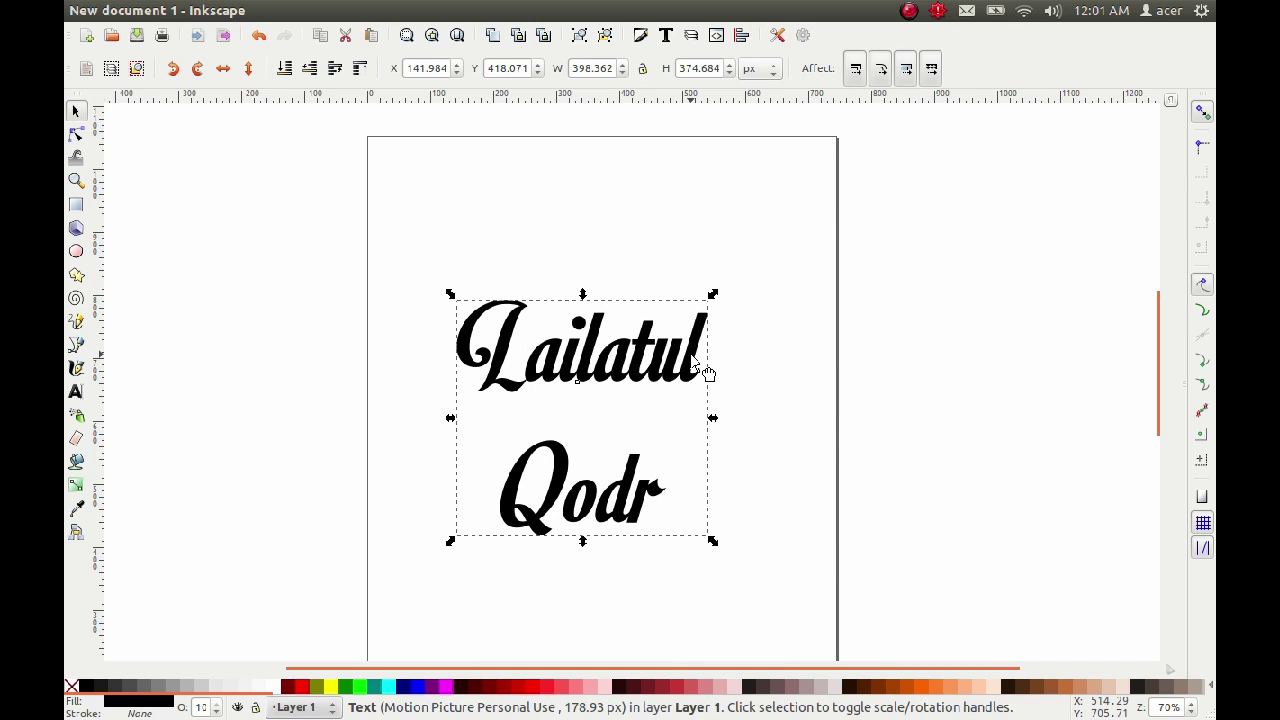
drag(715, 421, 714, 403)
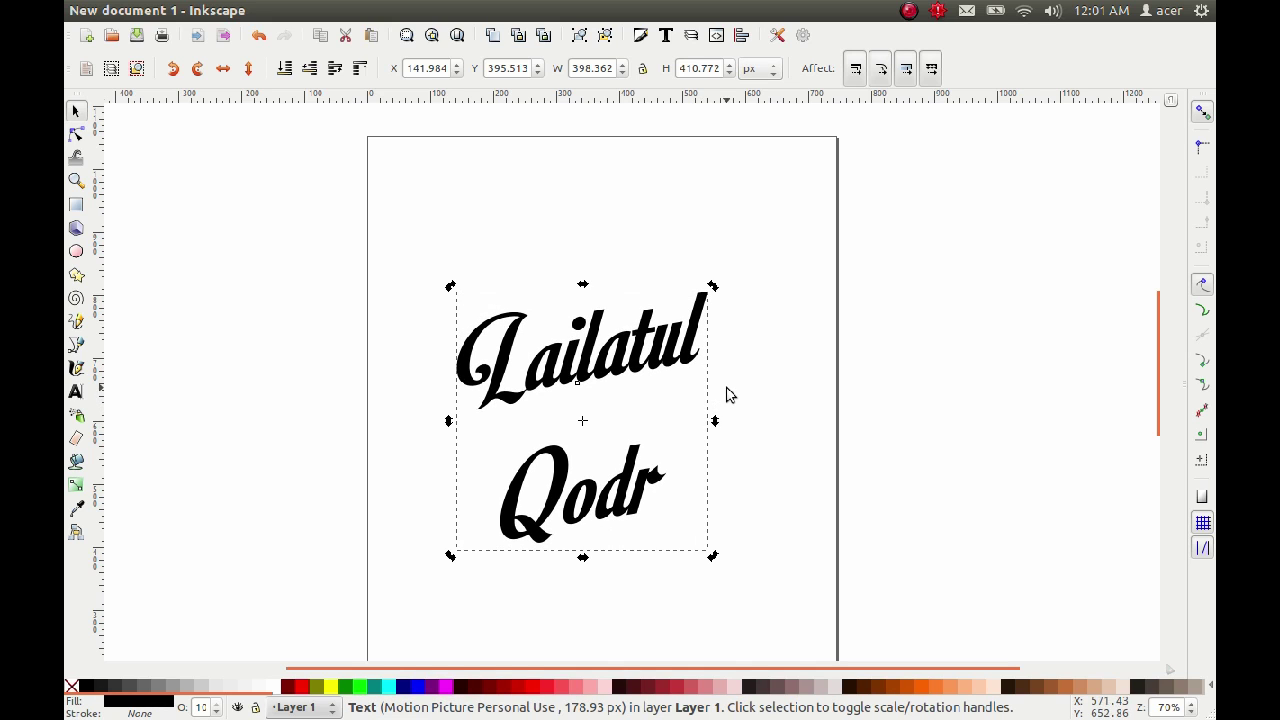
drag(717, 421, 719, 414)
- Convert the text to paths and ungroup it into separate letter shapes
click(726, 400)
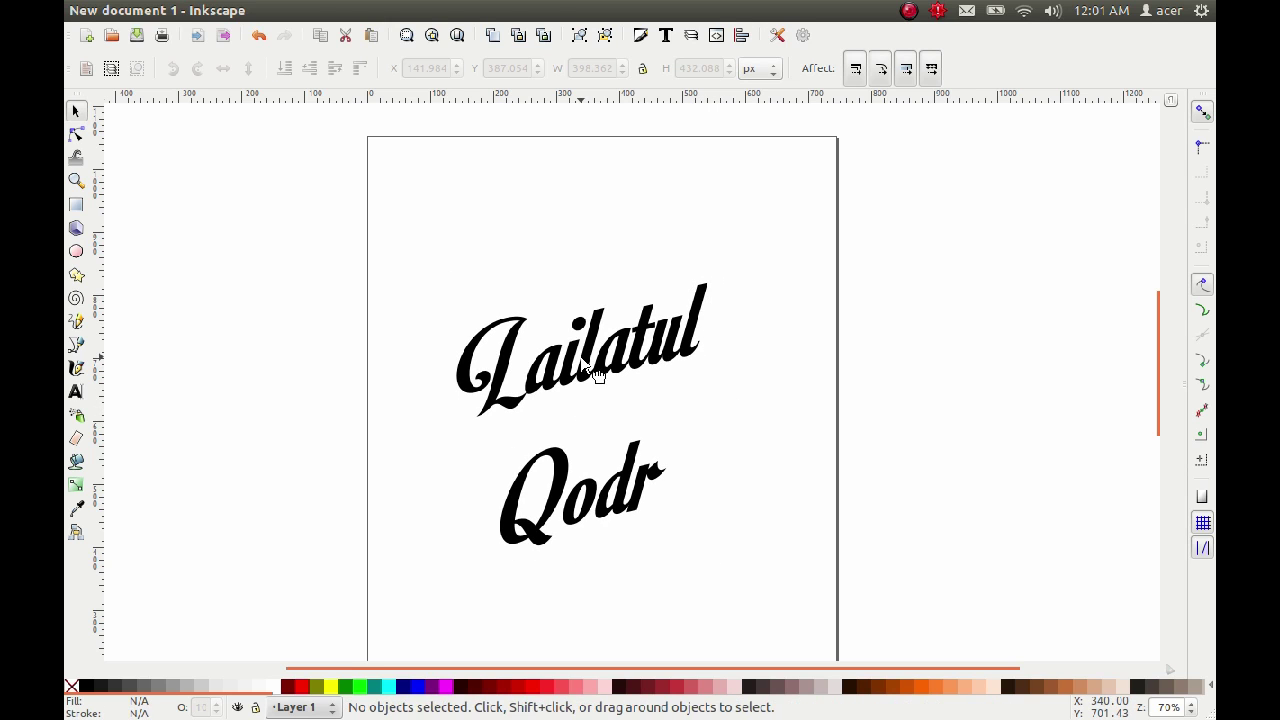
click(580, 380)
click(392, 12)
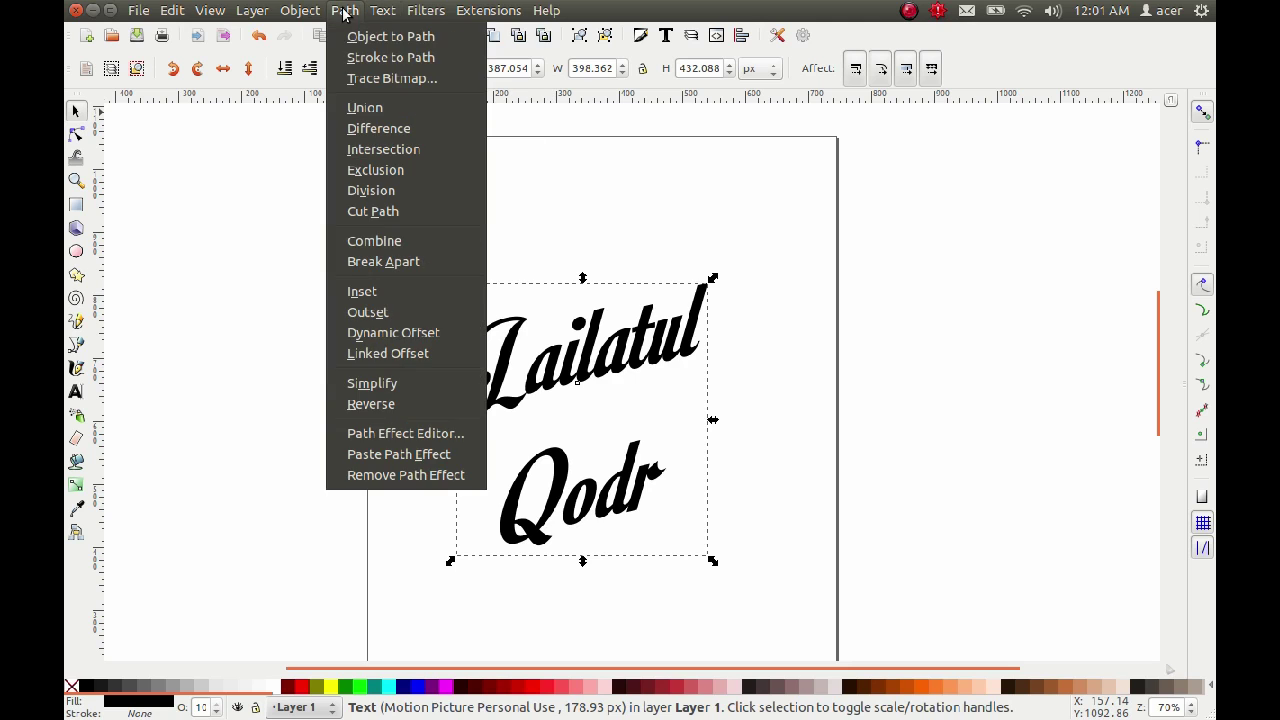
click(390, 36)
click(760, 248)
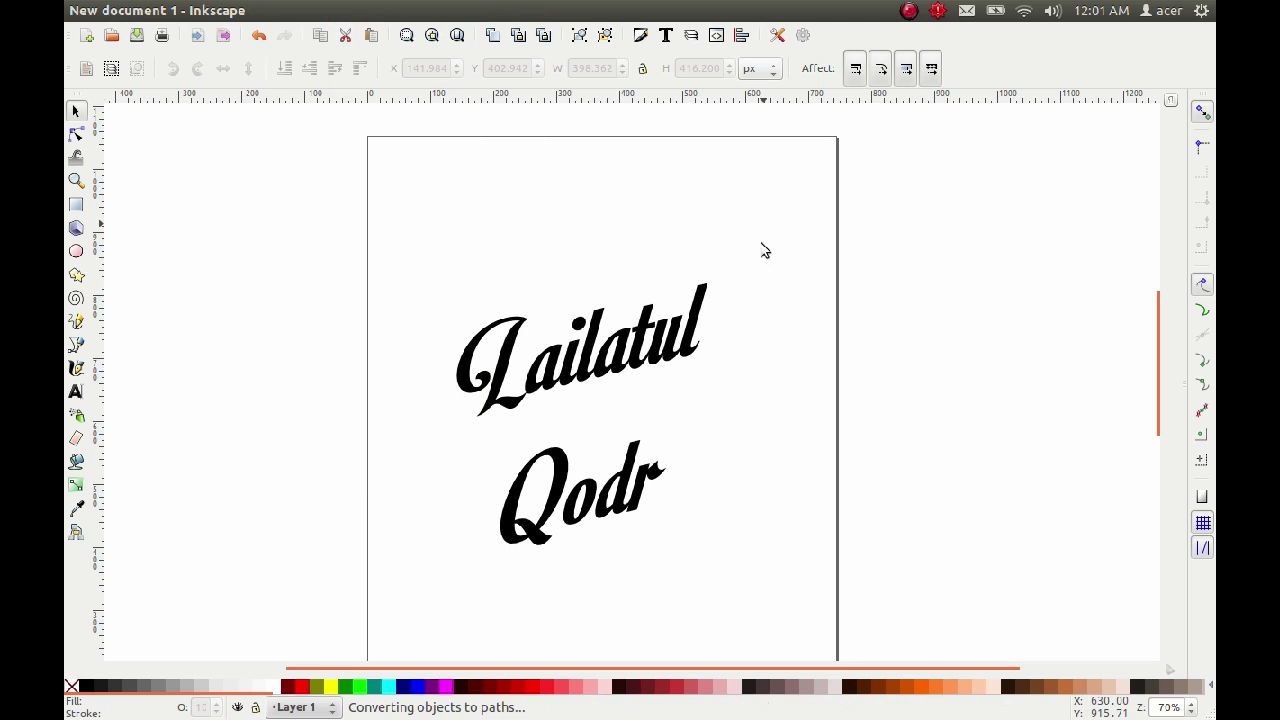
click(578, 492)
right_click(563, 468)
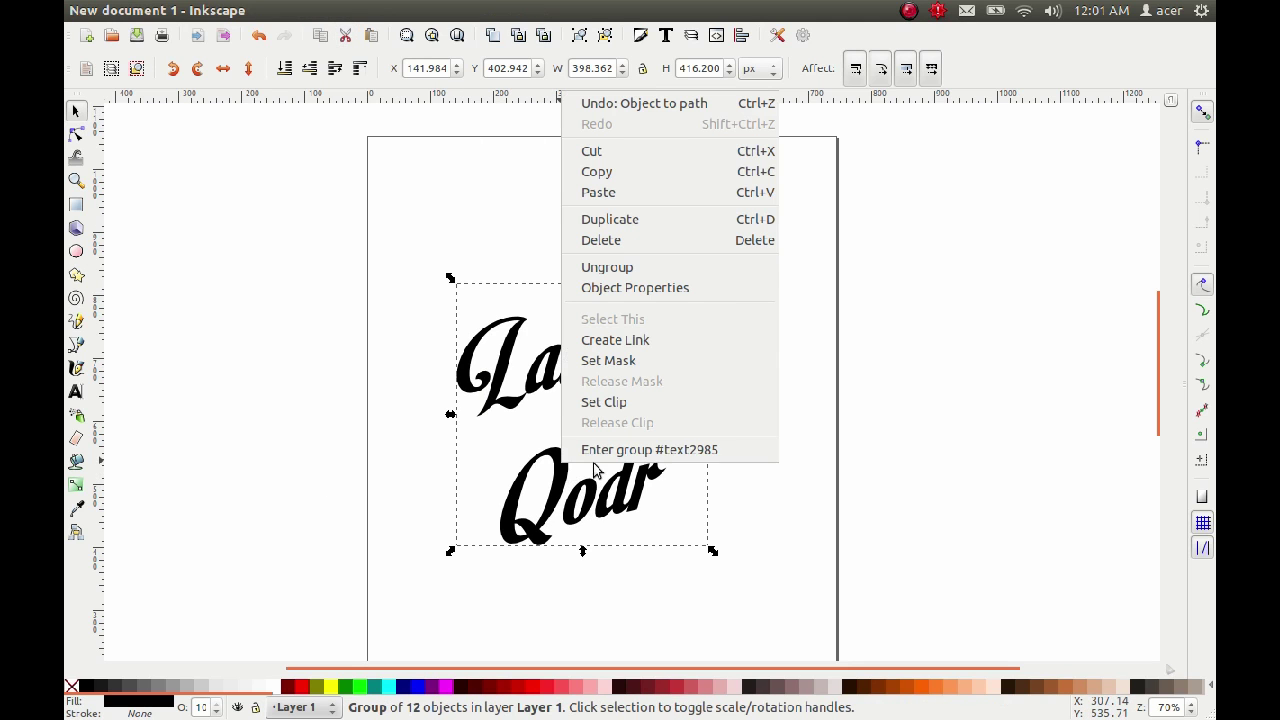
click(630, 272)
- Resize and place the Qodr letters below Lailatul, then select all letters of both words
drag(712, 572, 452, 432)
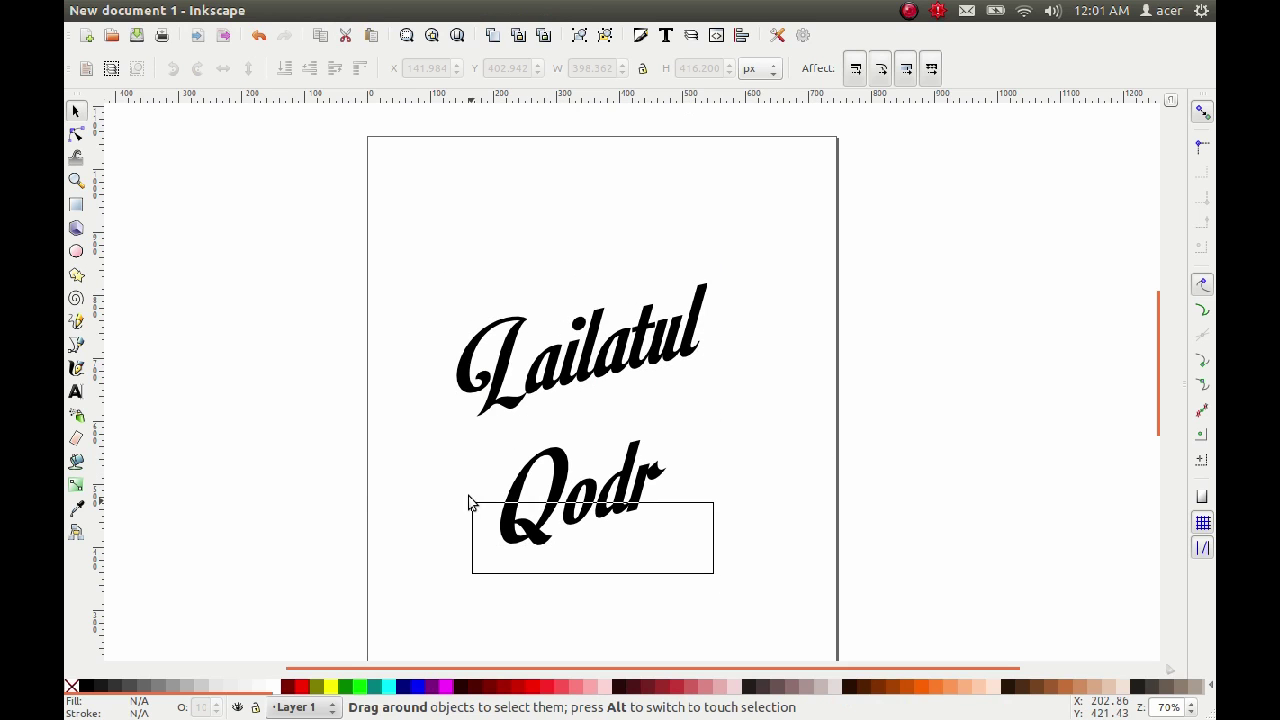
drag(555, 445, 546, 413)
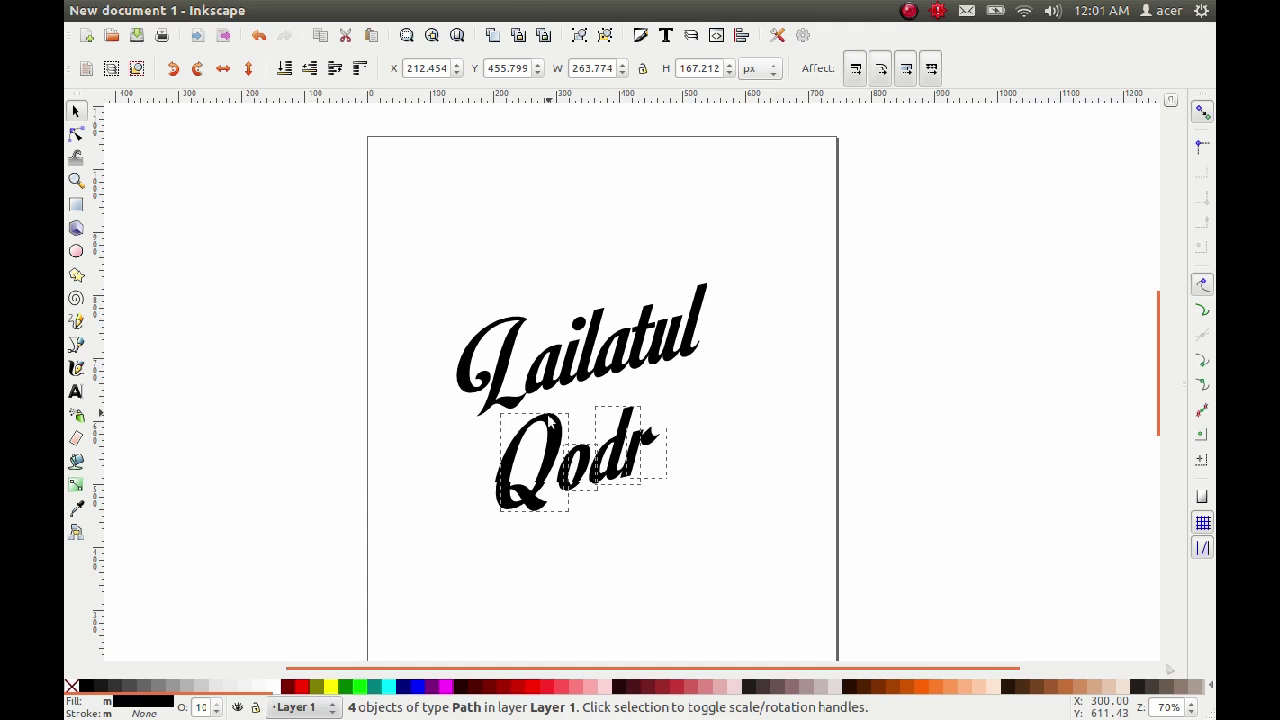
drag(666, 522, 712, 570)
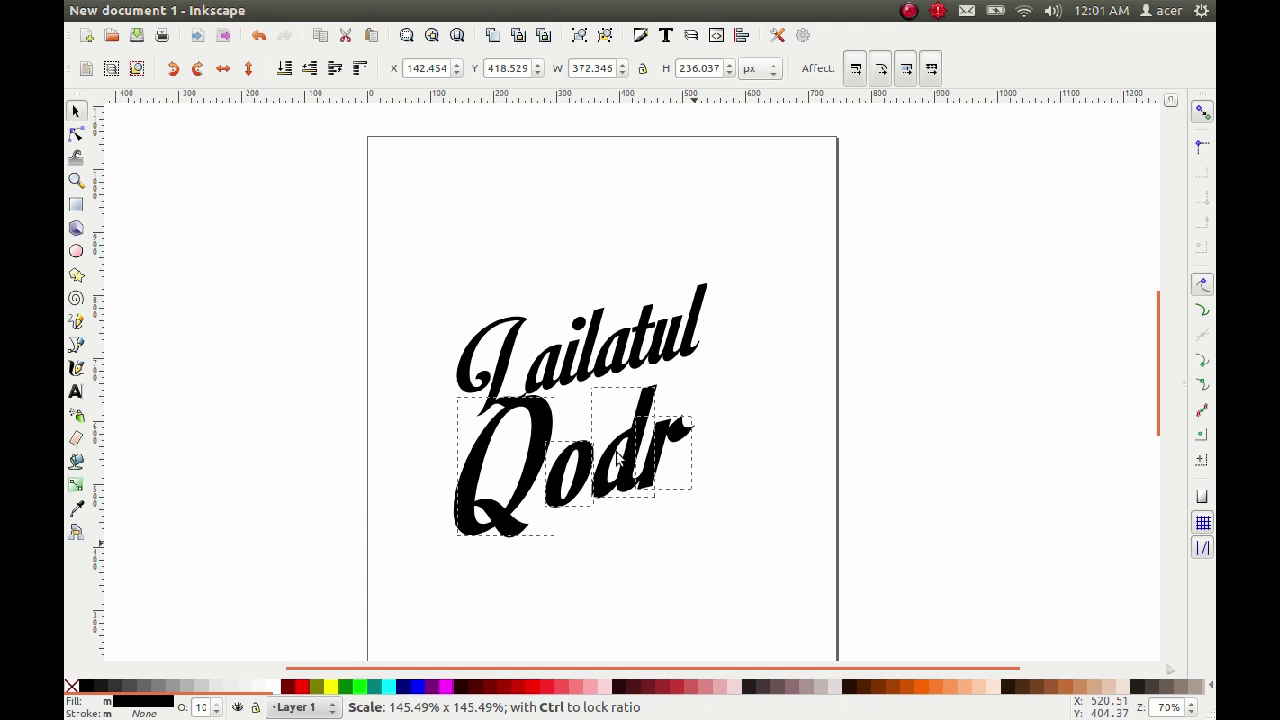
drag(560, 423, 586, 430)
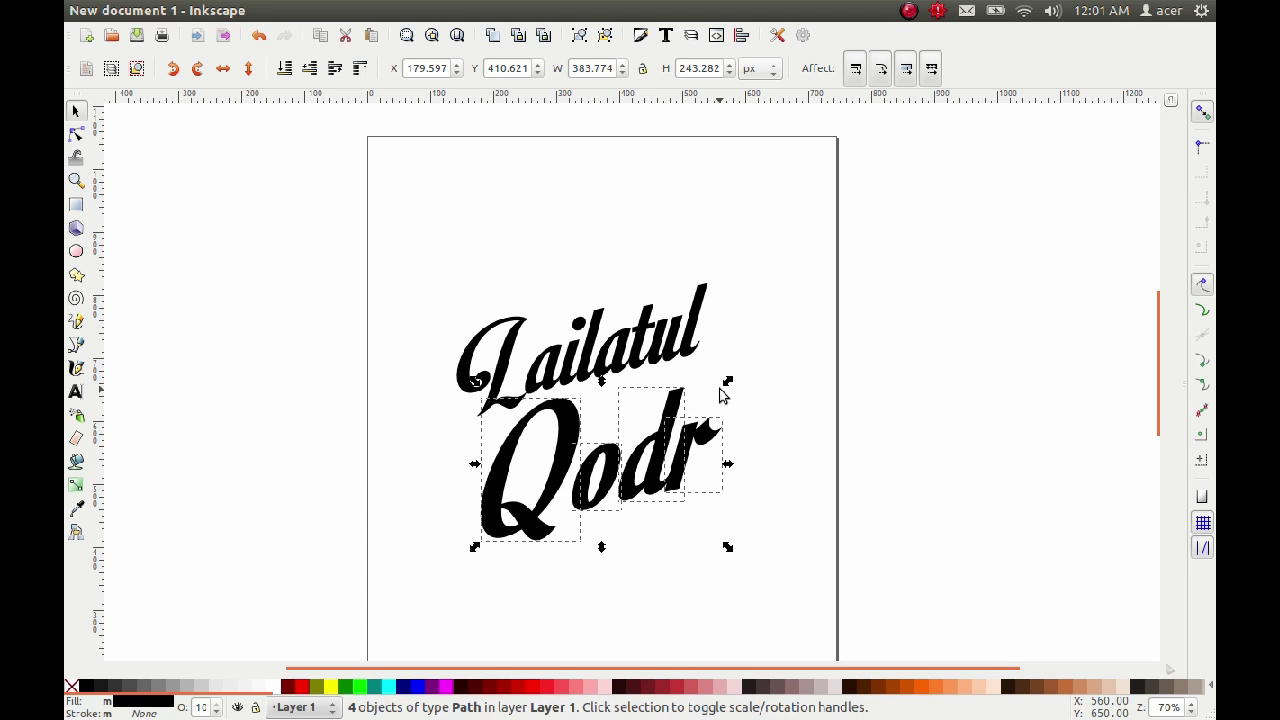
drag(720, 391, 723, 390)
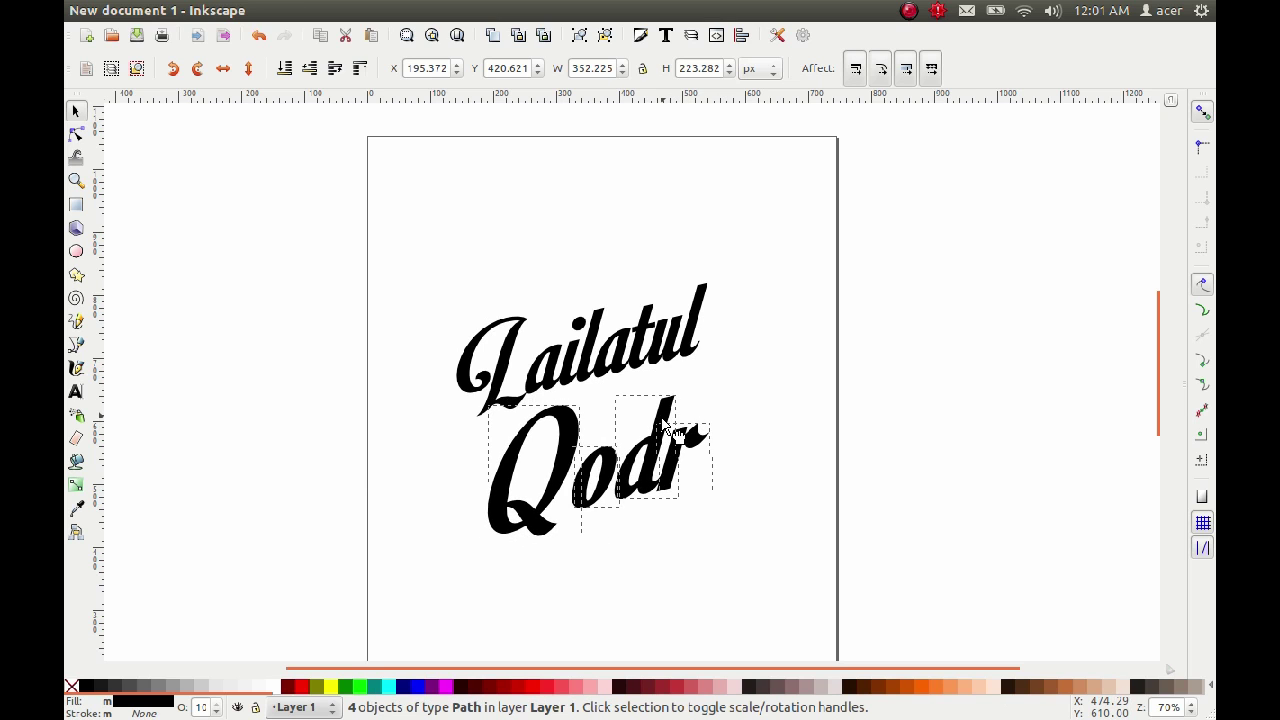
drag(664, 423, 660, 421)
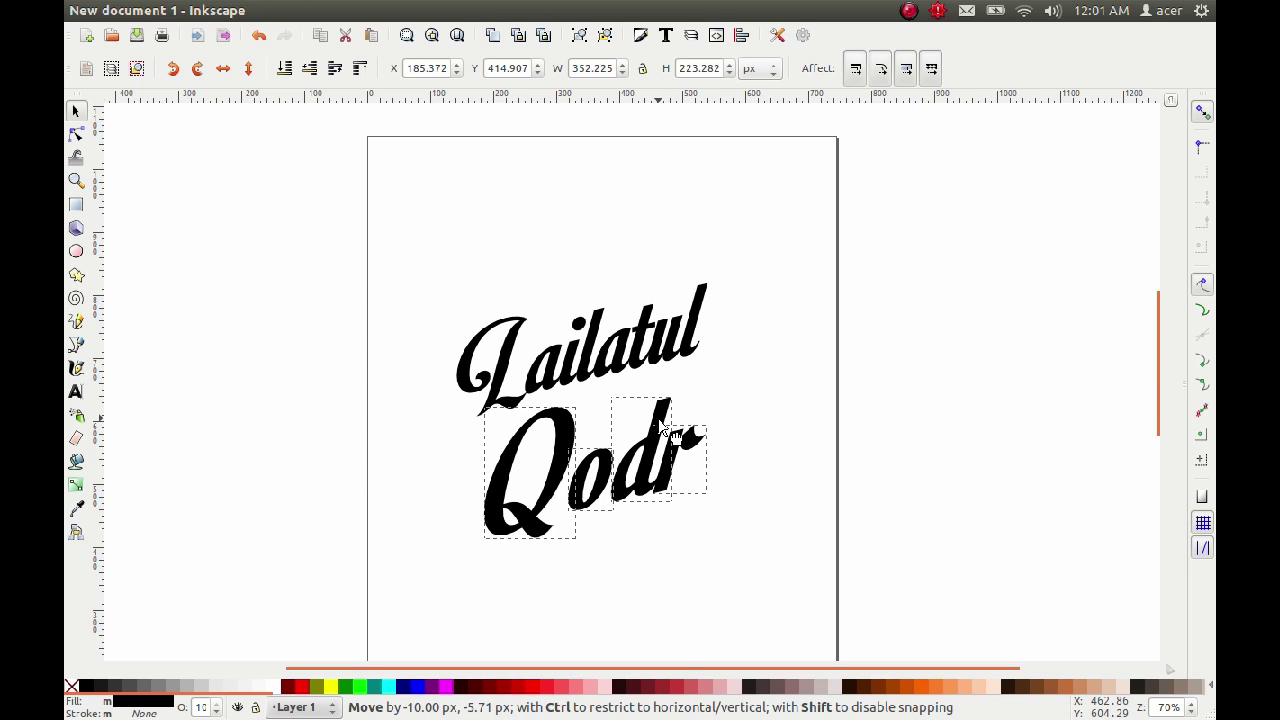
drag(661, 426, 662, 427)
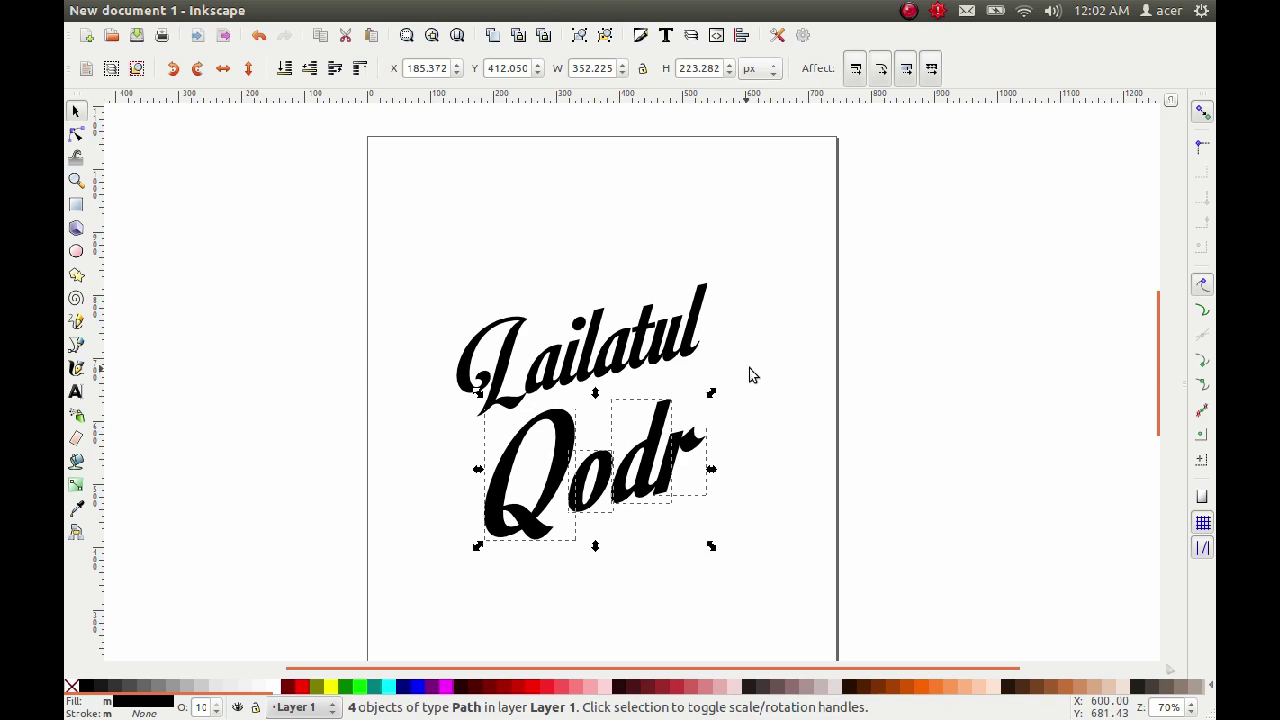
click(780, 289)
mouse_move(788, 225)
mouse_down()
mouse_move(495, 562)
mouse_move(399, 569)
mouse_up()
- Combine all the selected letters into one path with Path > Combine
click(355, 12)
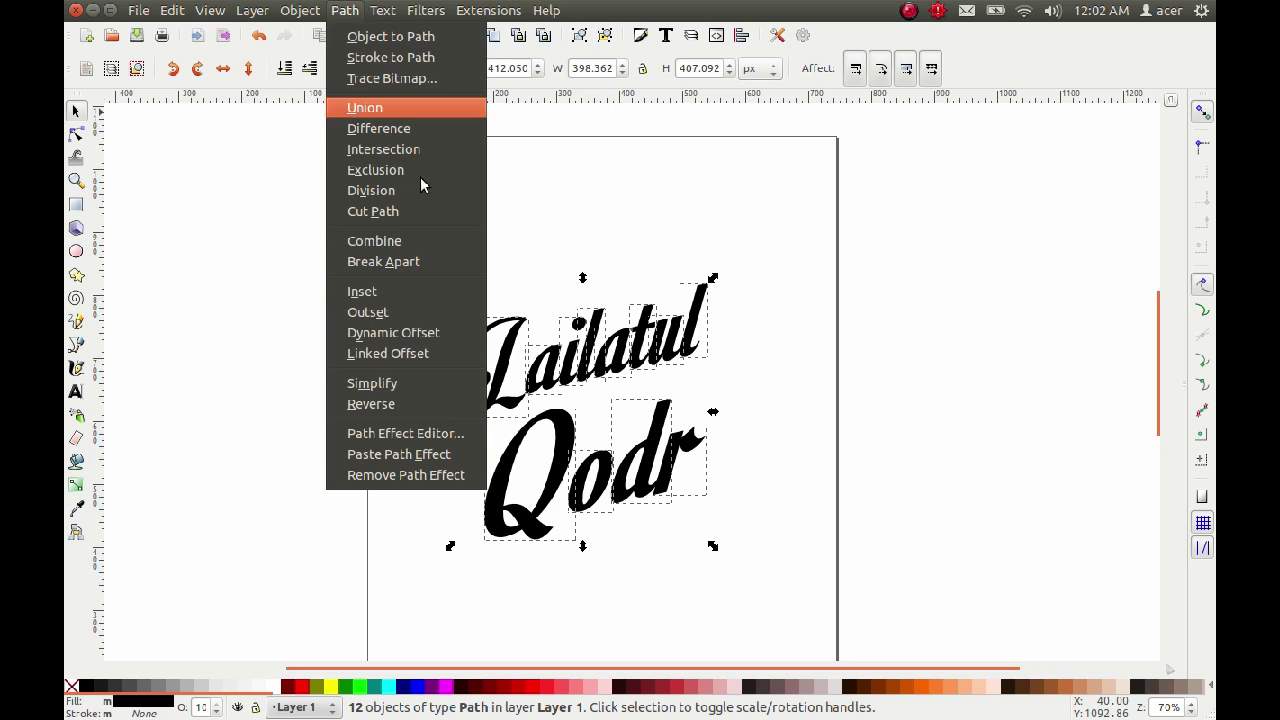
click(419, 240)
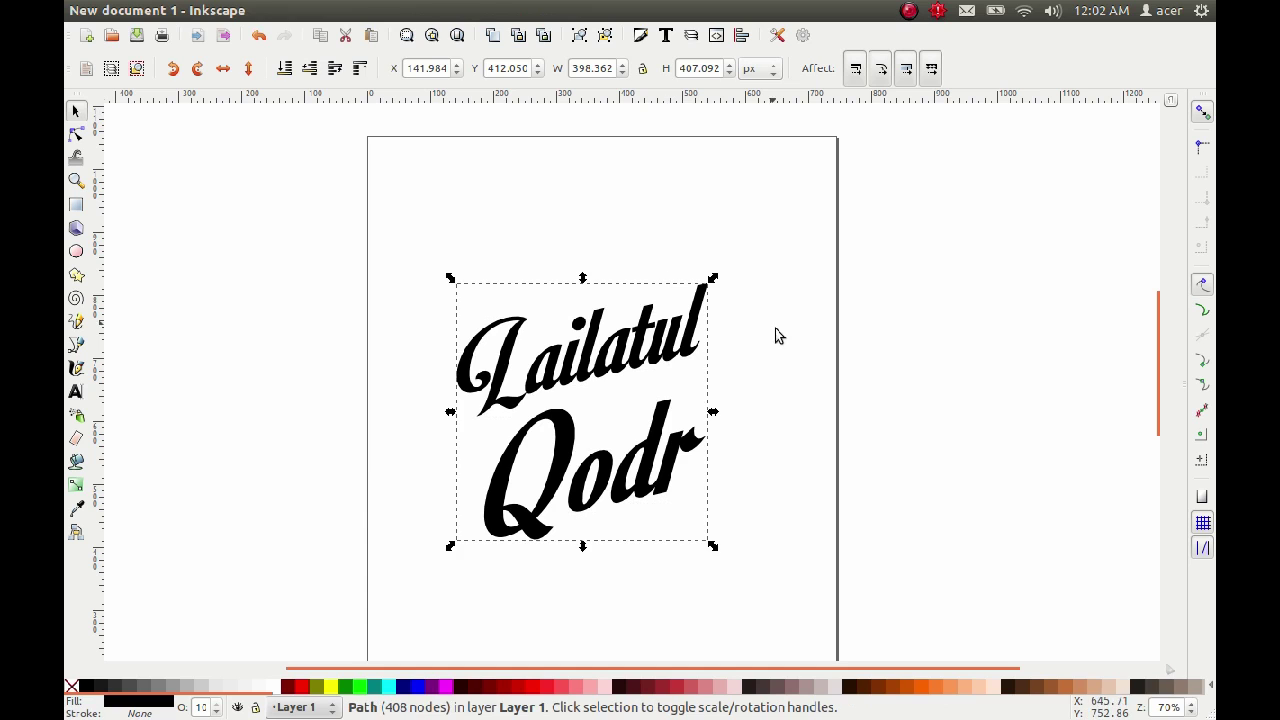
scroll(628, 426, up, 1)
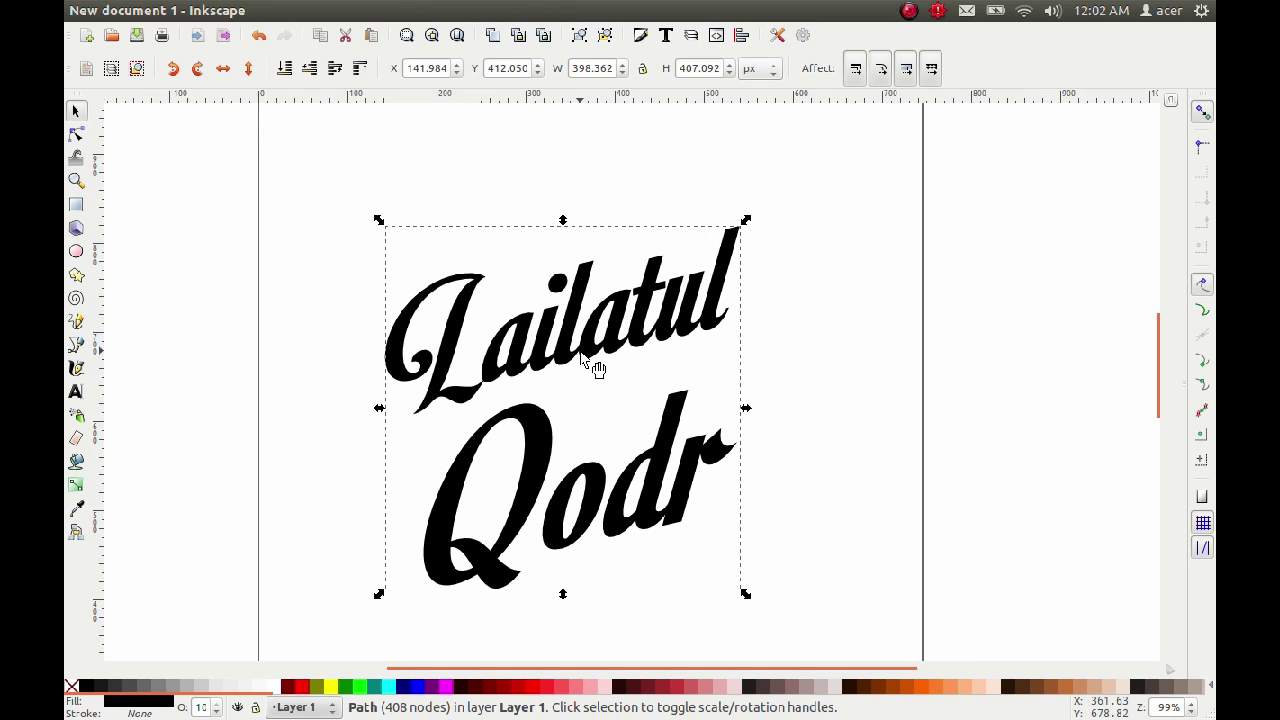
- Duplicate the combined lettering path
right_click(470, 307)
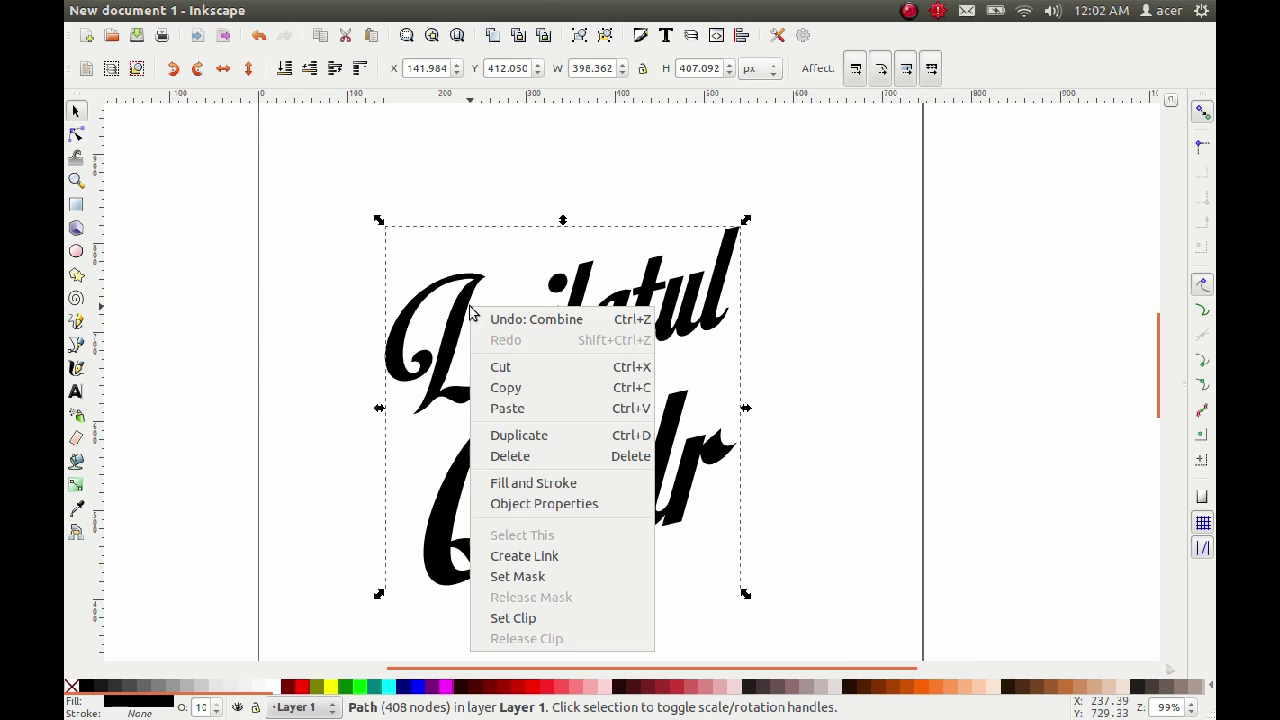
click(537, 444)
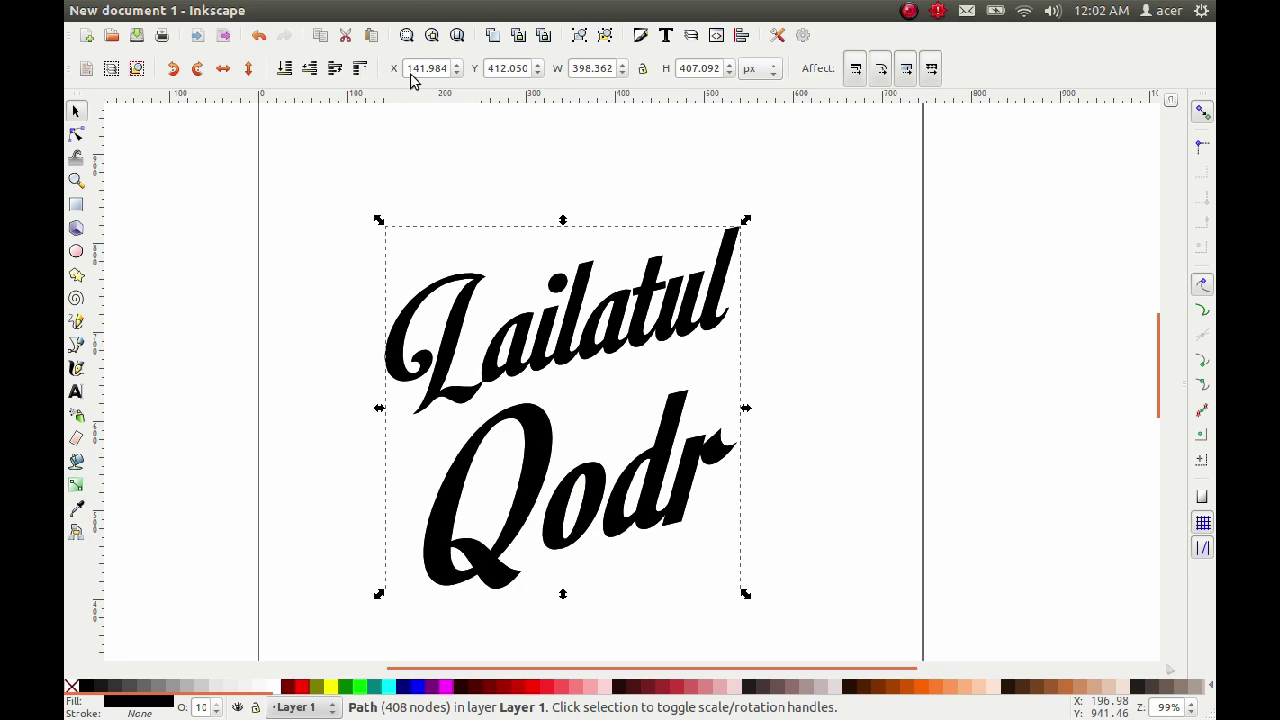
click(344, 10)
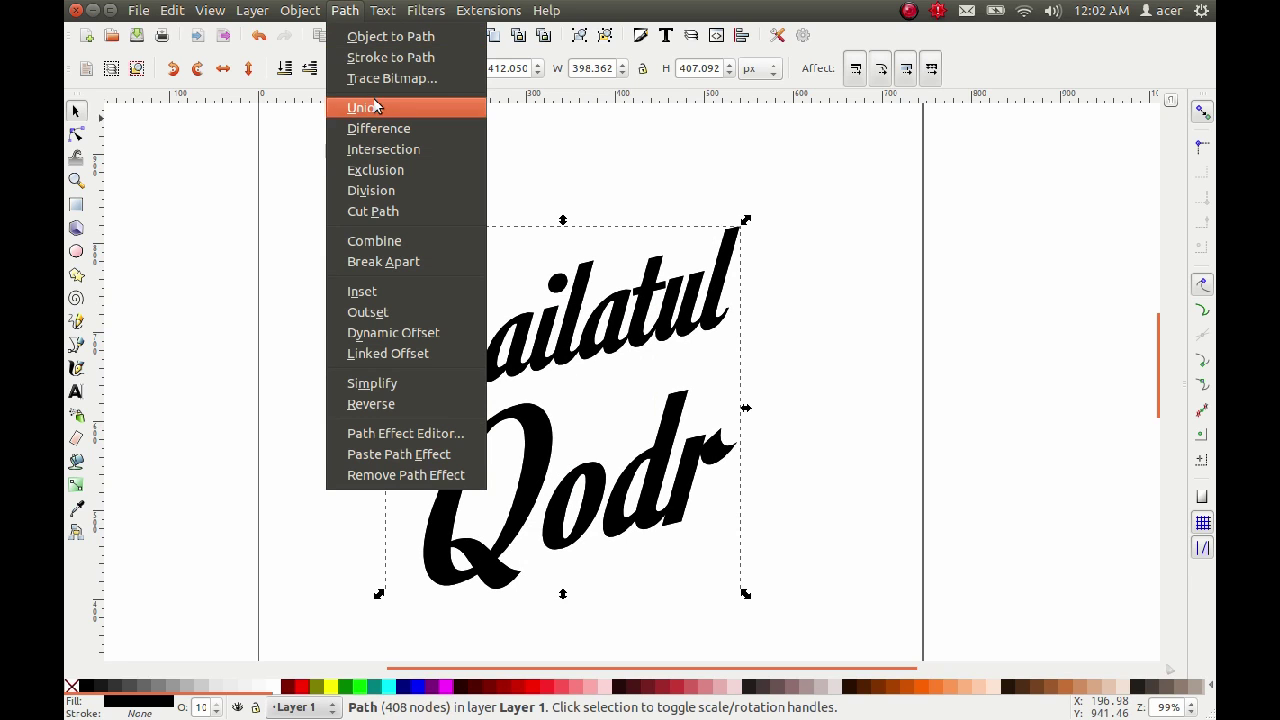
- Outset the duplicate, fill it blue, and send it behind the black lettering
click(388, 318)
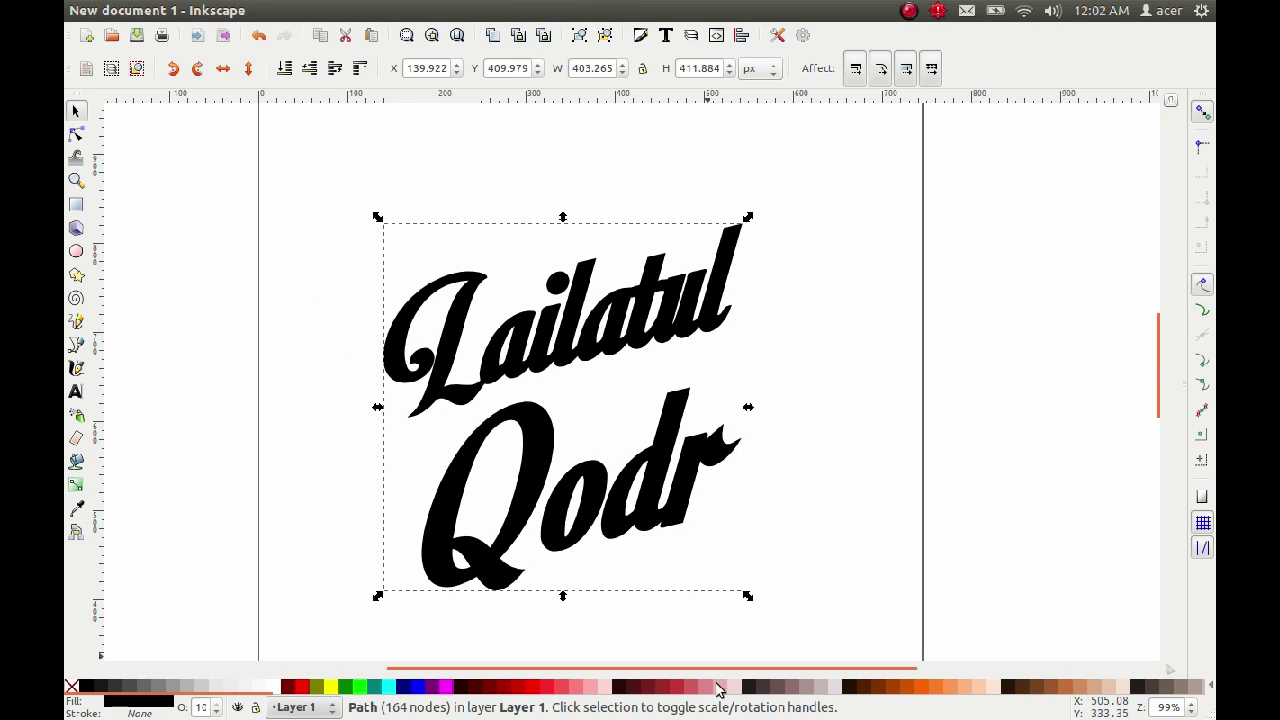
click(649, 688)
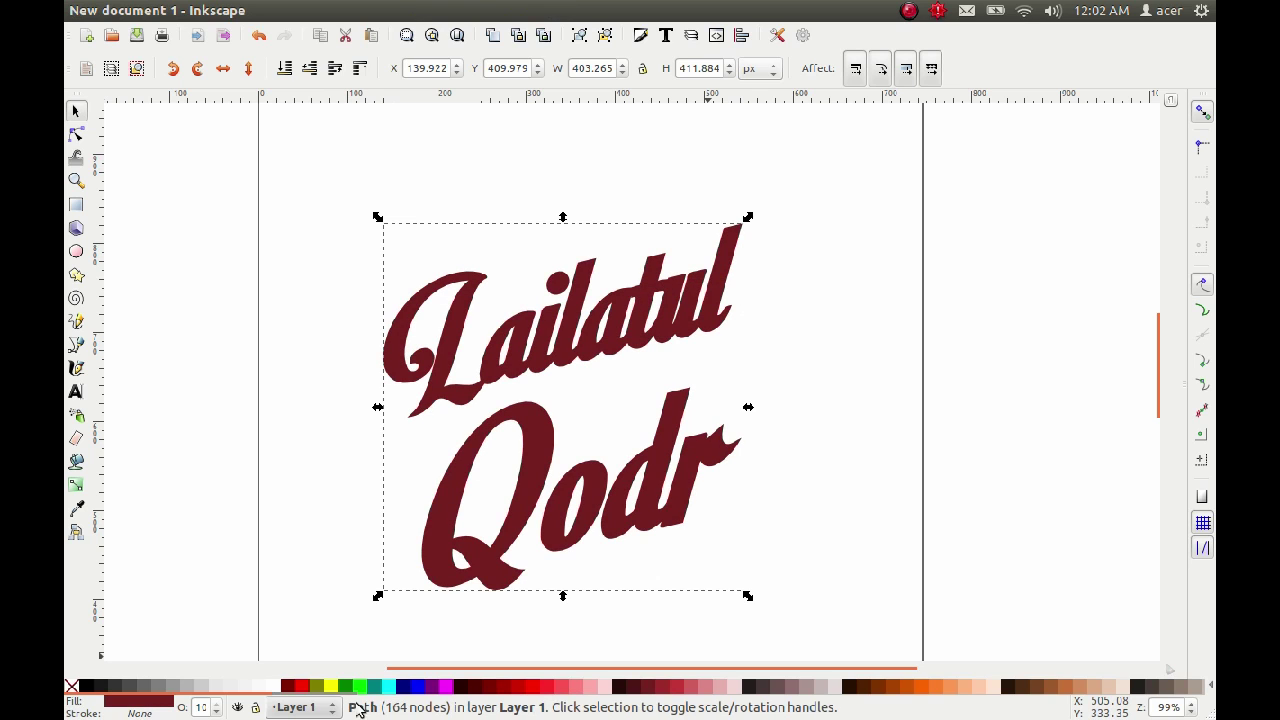
drag(400, 703, 965, 703)
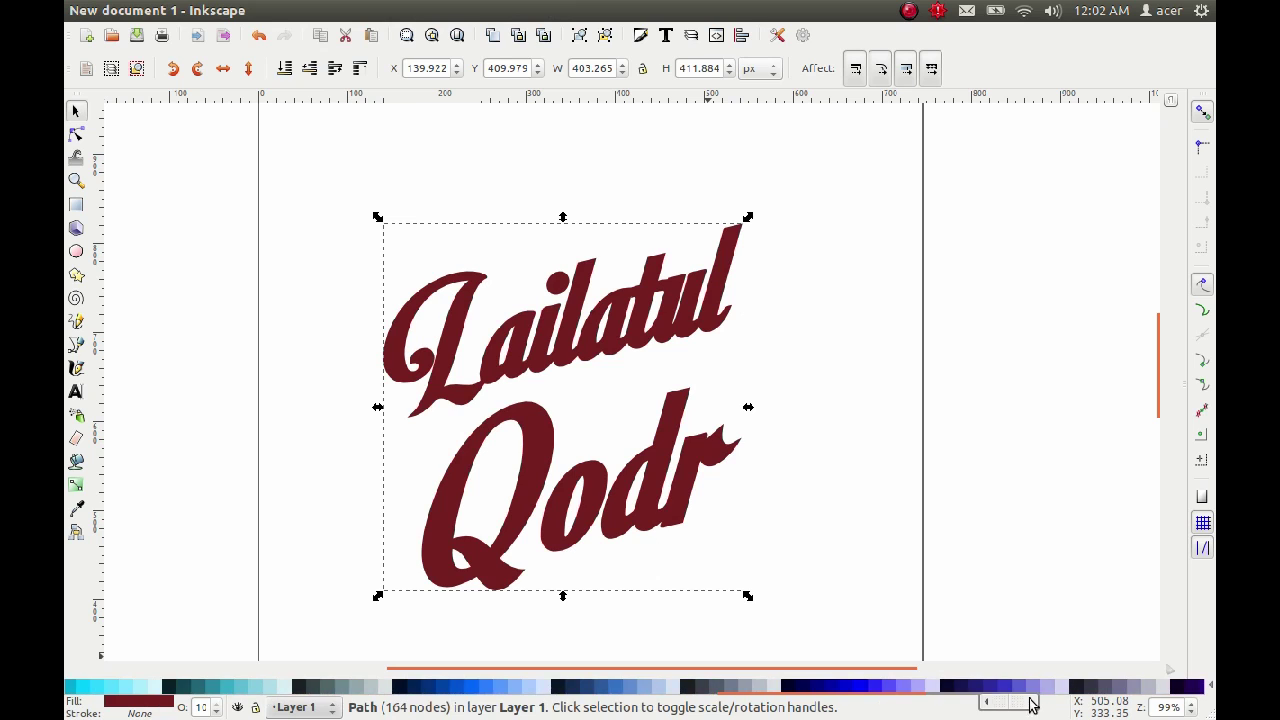
drag(965, 703, 474, 699)
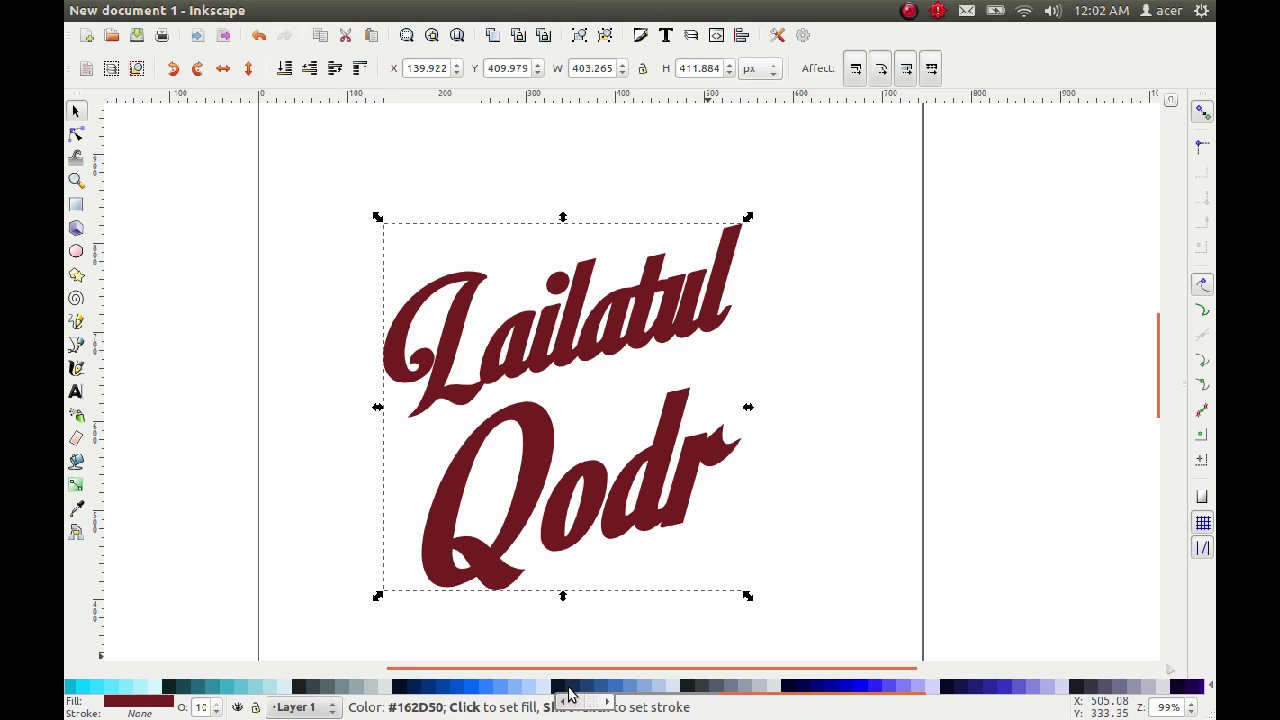
click(442, 688)
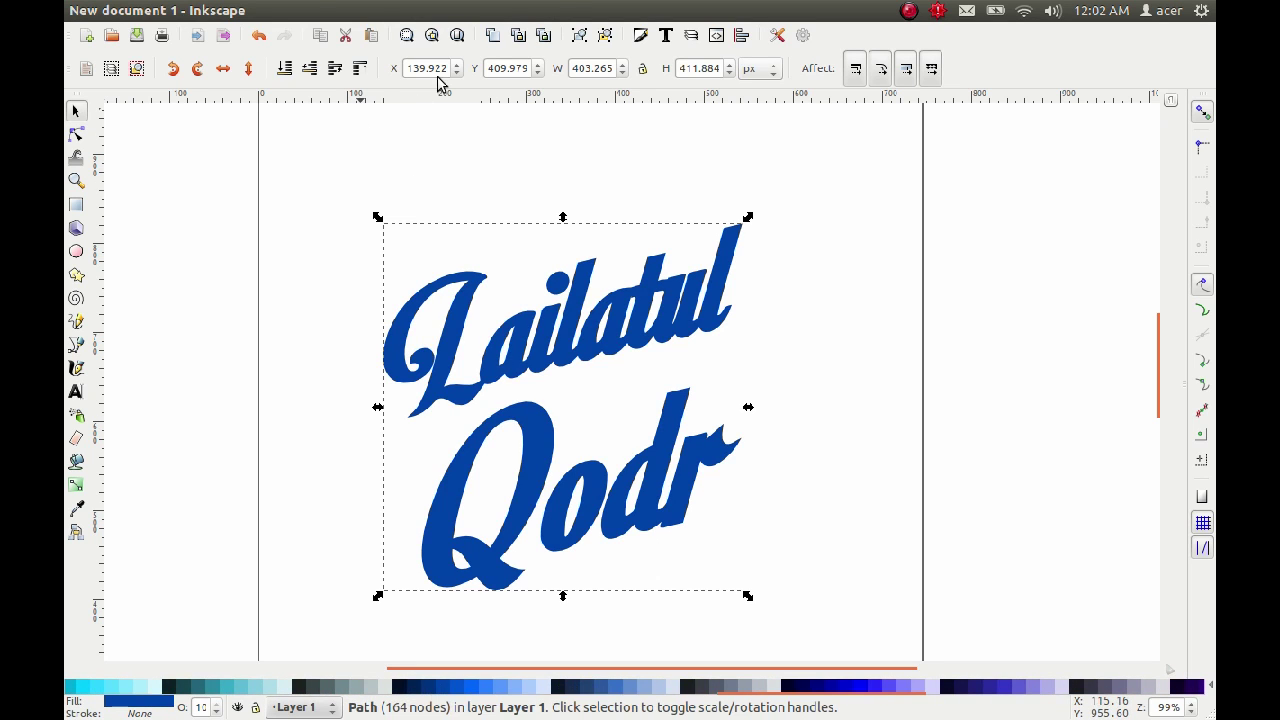
click(340, 10)
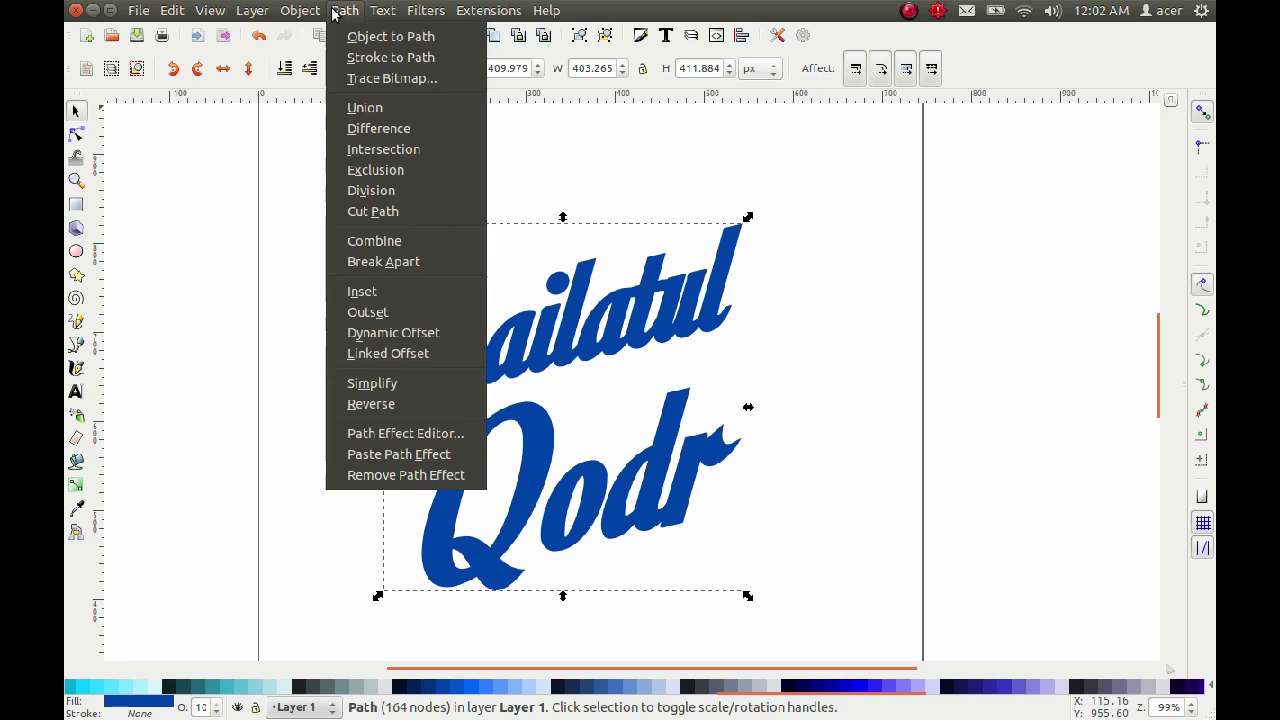
click(370, 312)
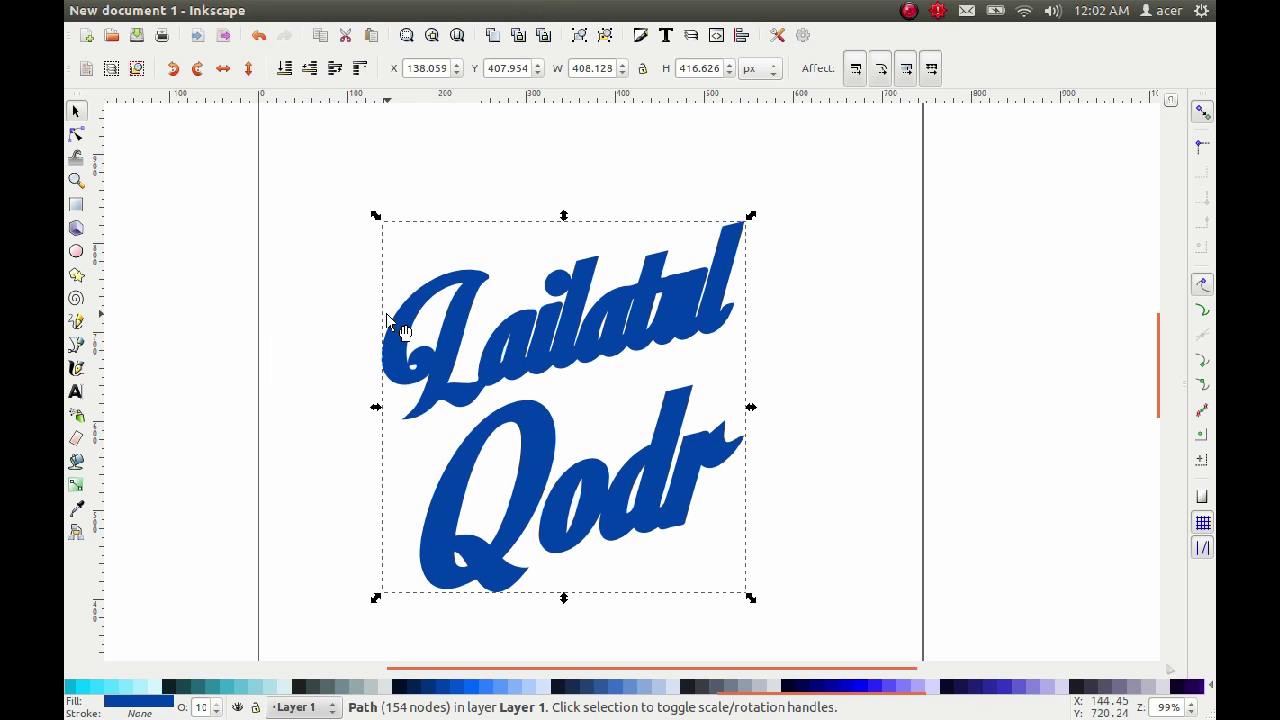
click(285, 68)
- Outset the blue copy several more times into a thick outline, then deselect
click(344, 10)
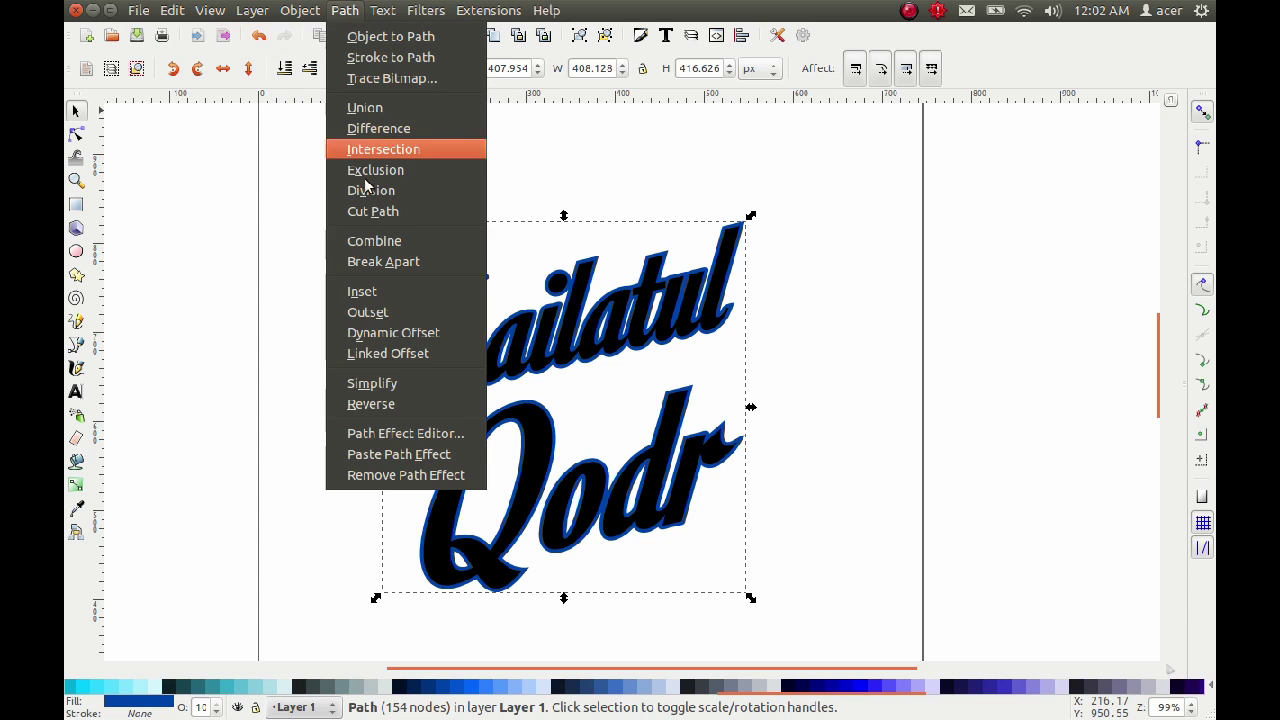
click(380, 313)
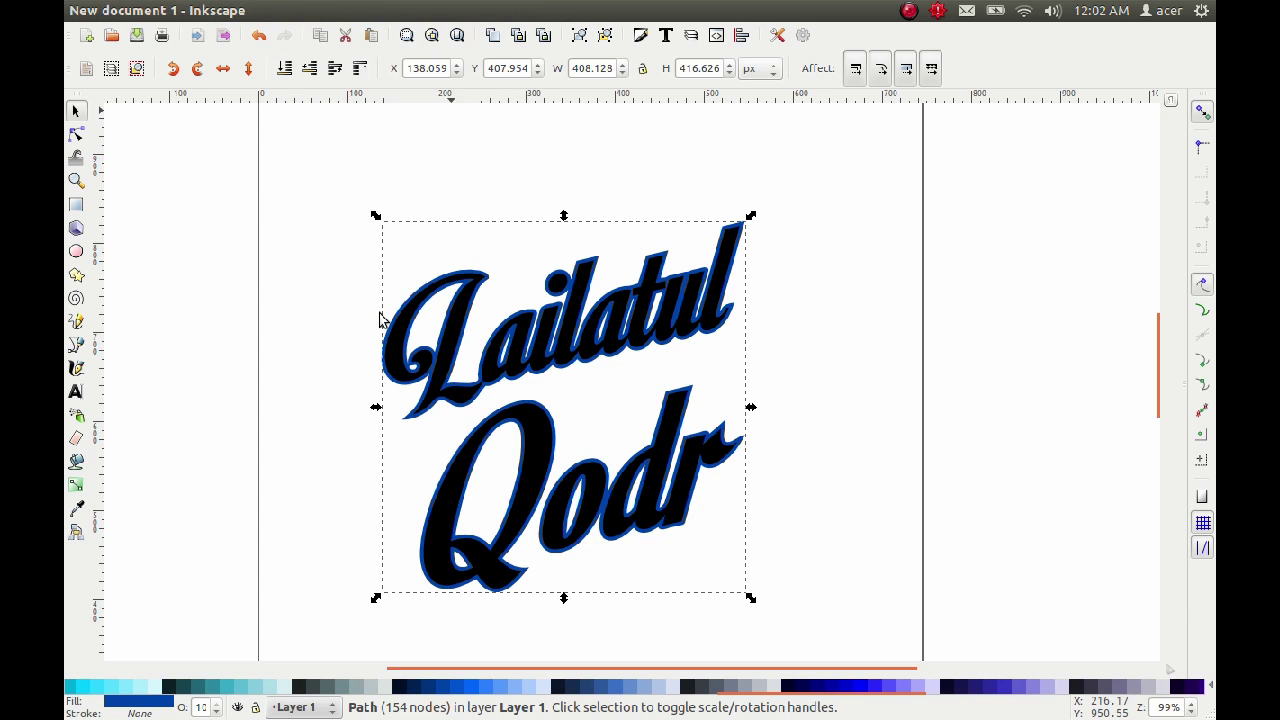
click(344, 10)
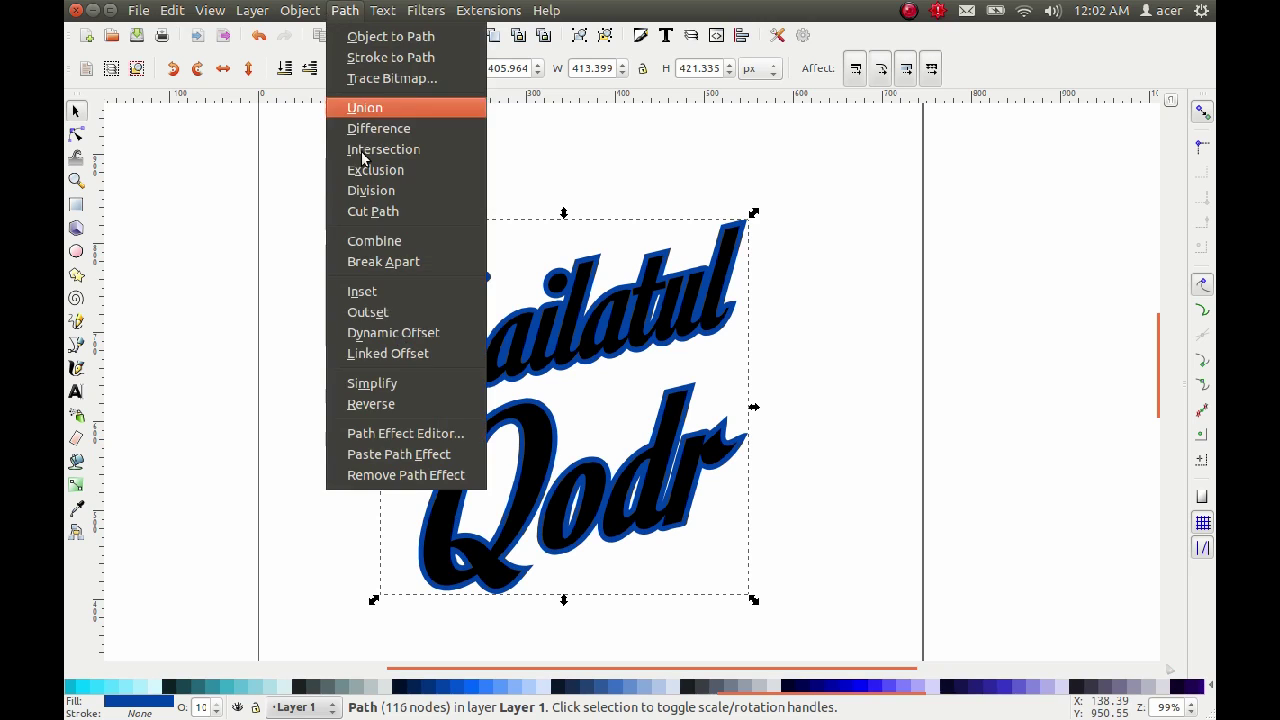
click(368, 312)
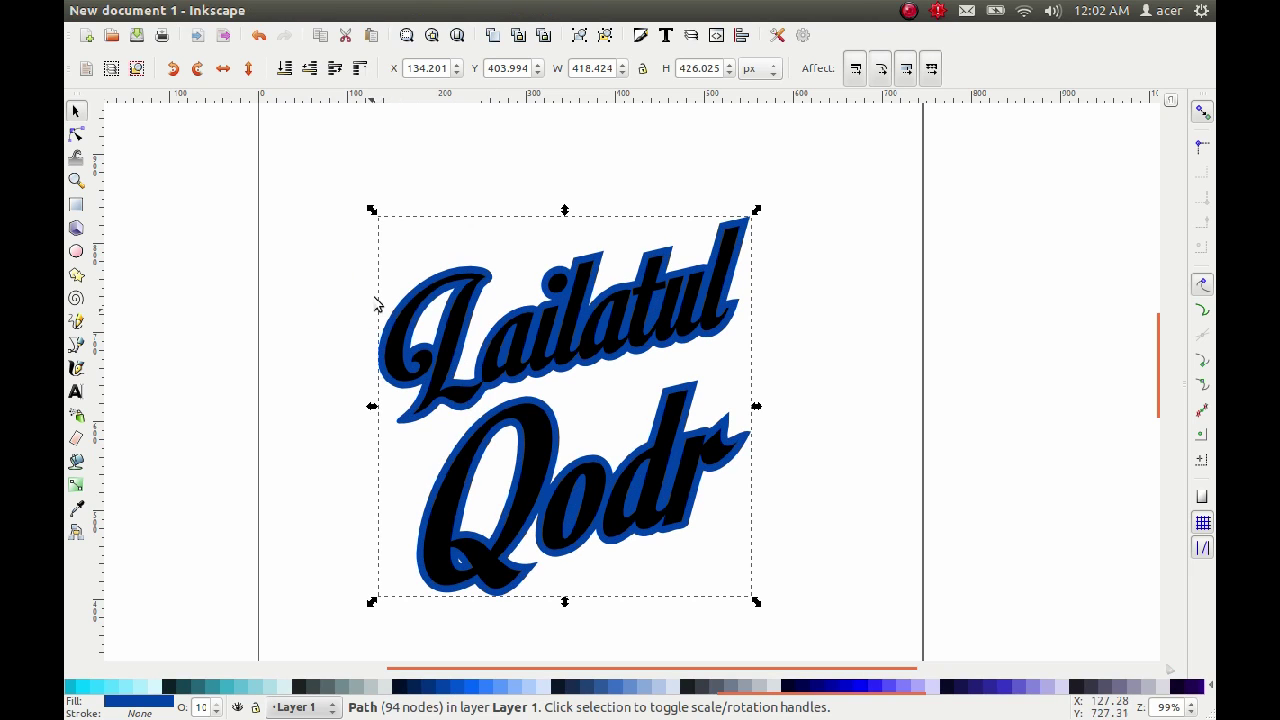
click(344, 10)
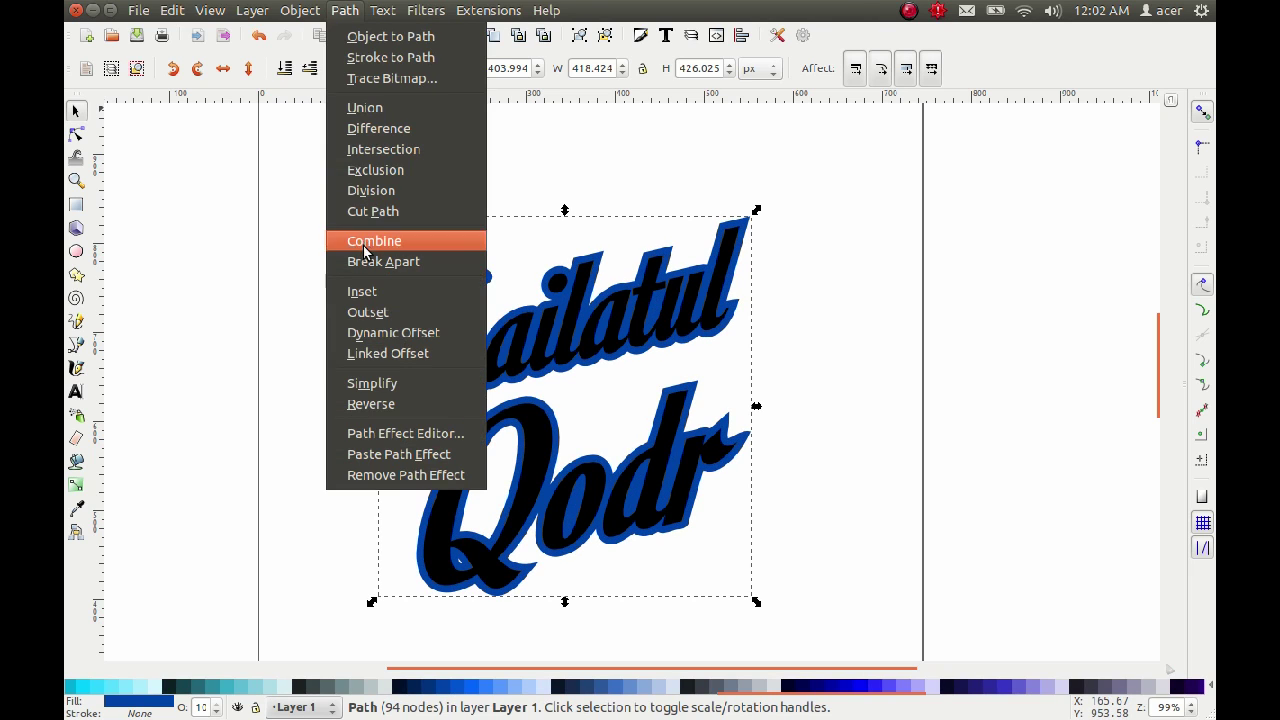
click(366, 312)
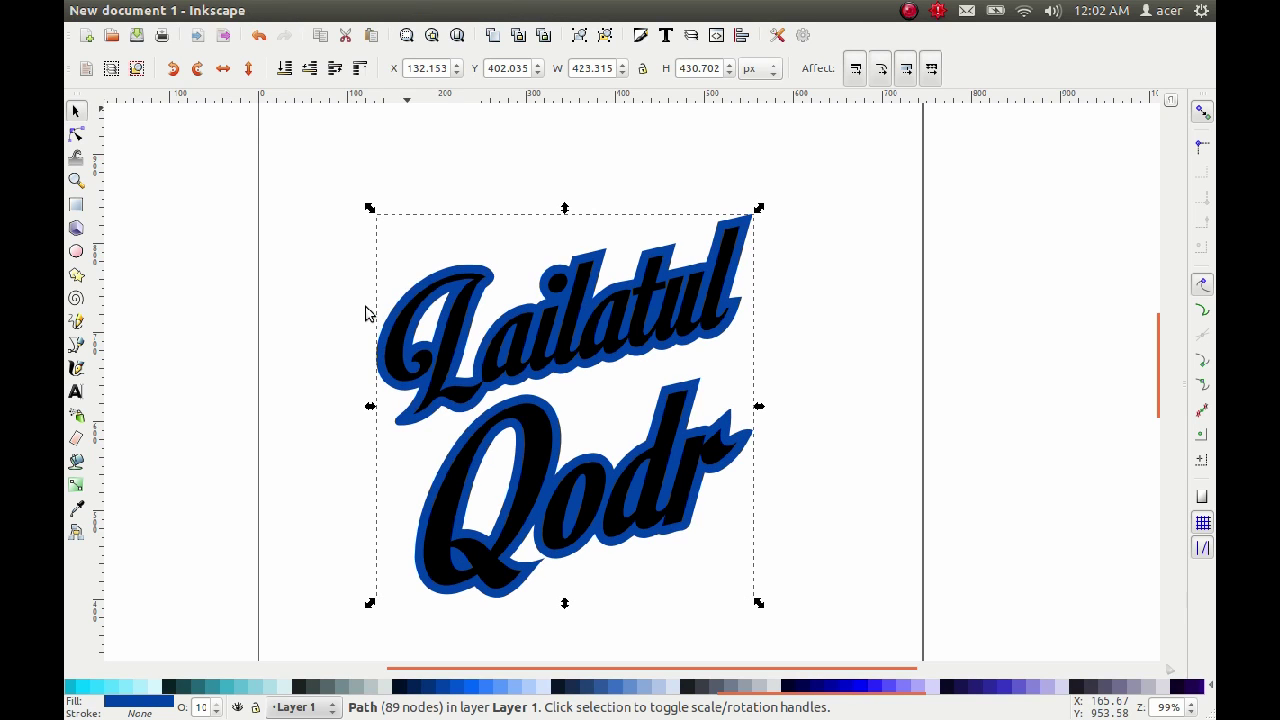
ctrl+scroll(409, 266, down, 1)
ctrl+scroll(514, 378, up, 2)
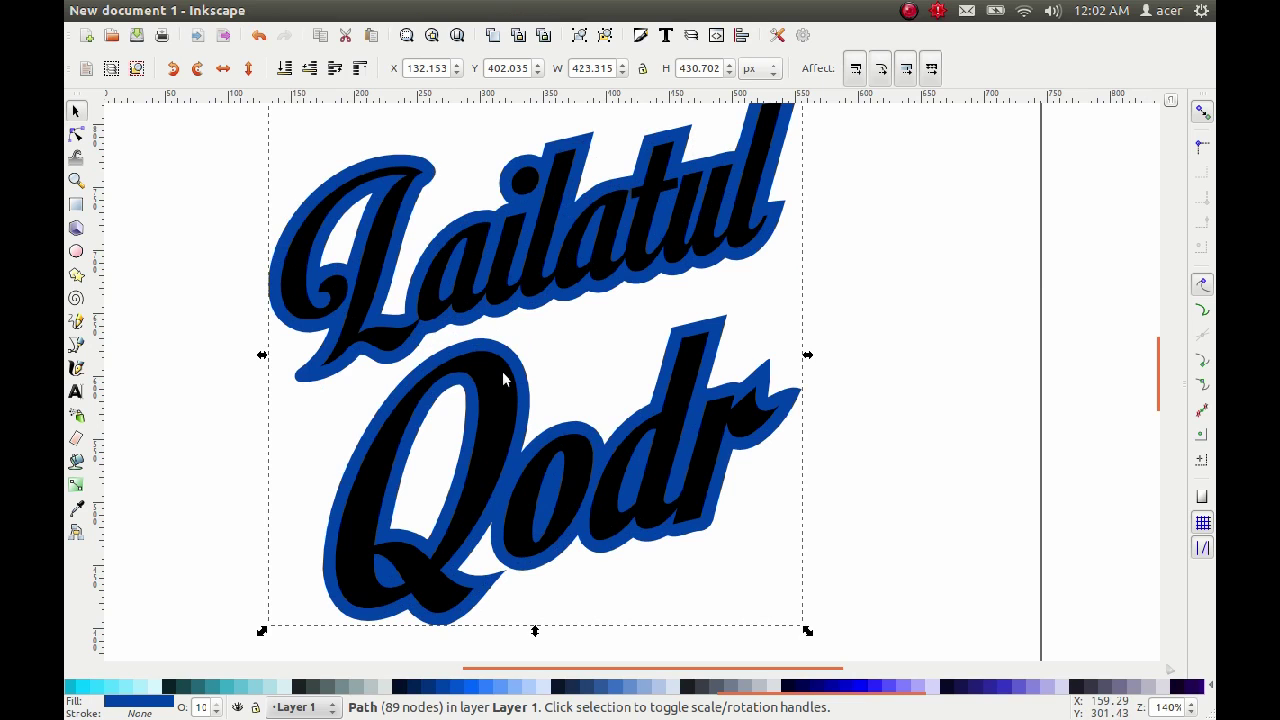
ctrl+scroll(560, 351, down, 1)
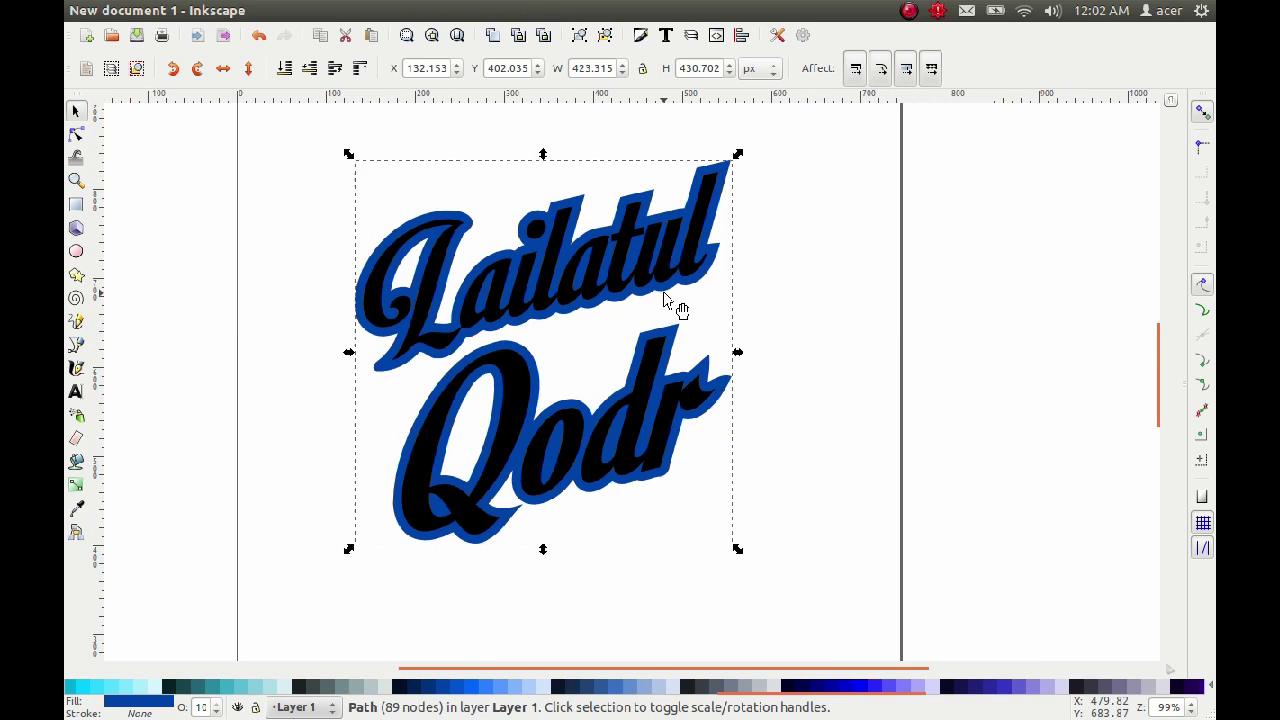
click(344, 10)
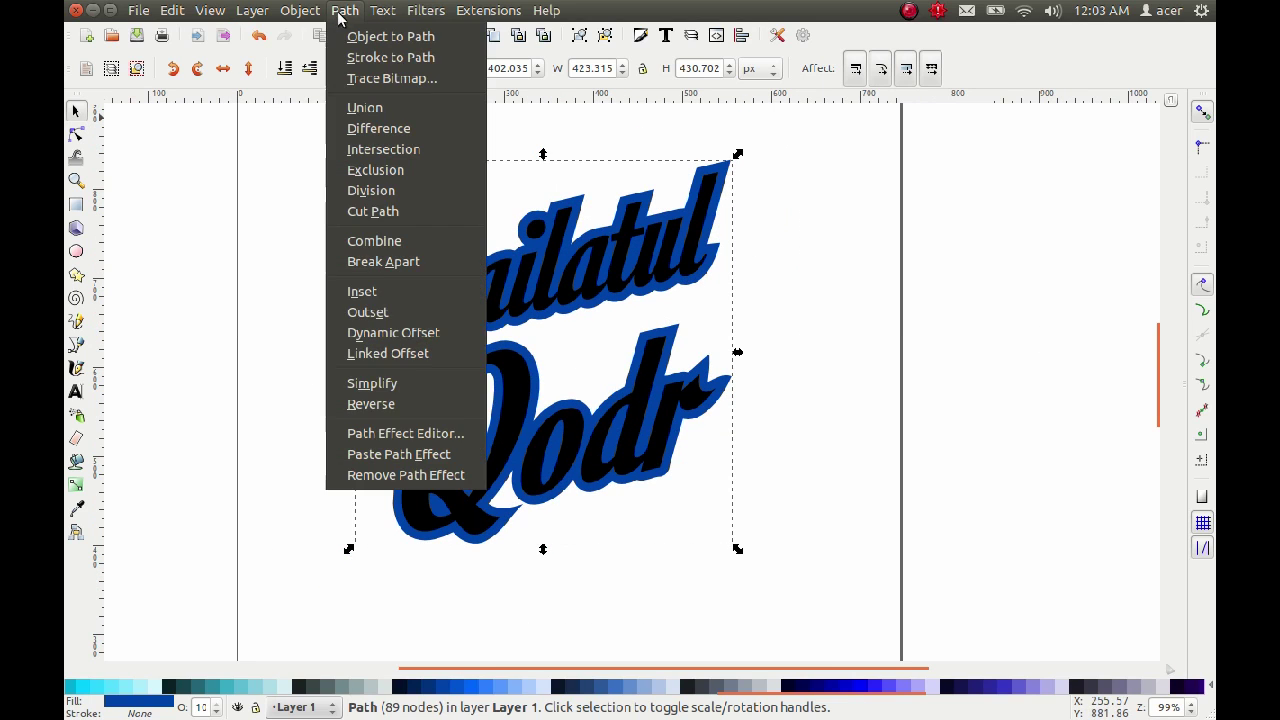
key(Escape)
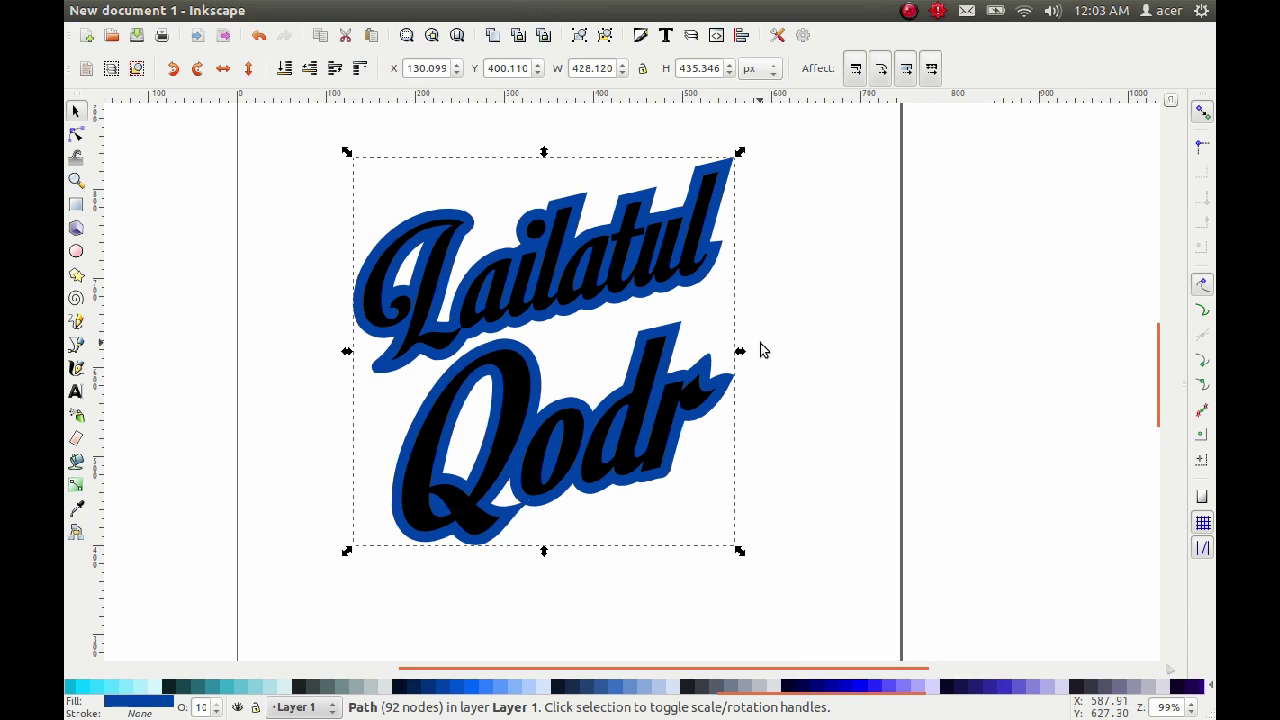
click(197, 175)
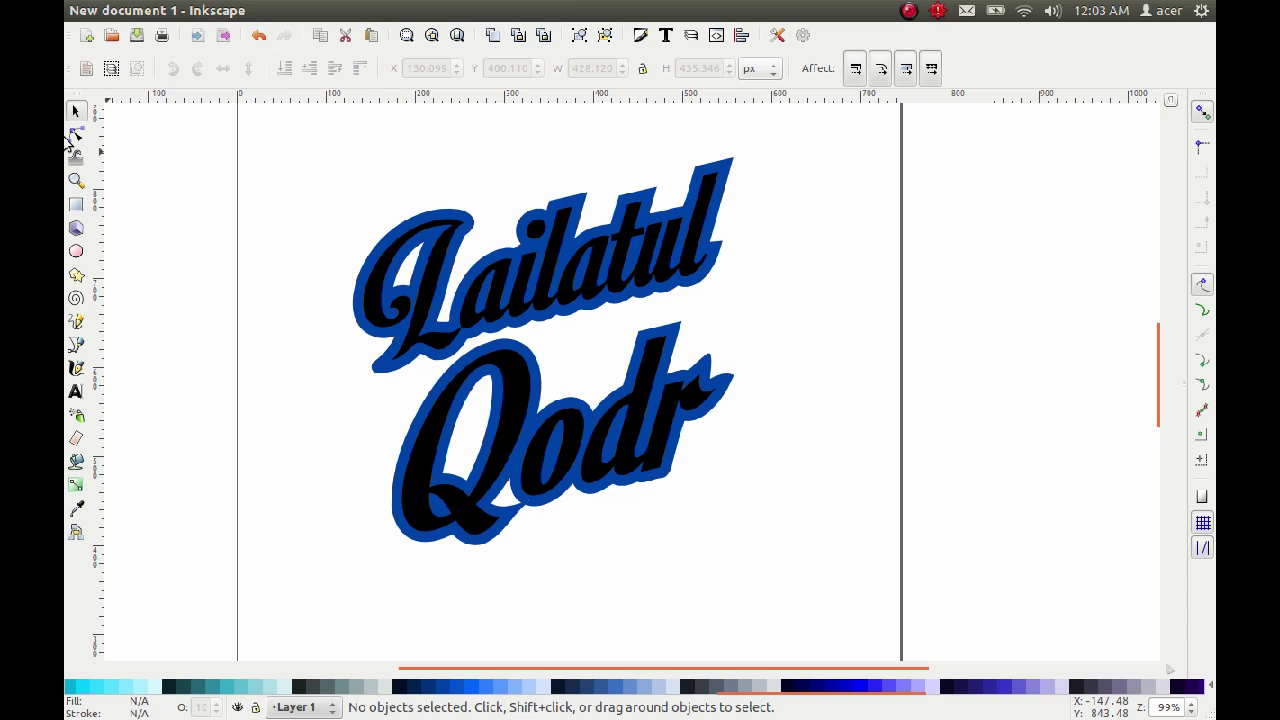
- In node editing, pull down the peak node on the r and delete an extra node
click(76, 133)
ctrl+scroll(743, 376, up, 2)
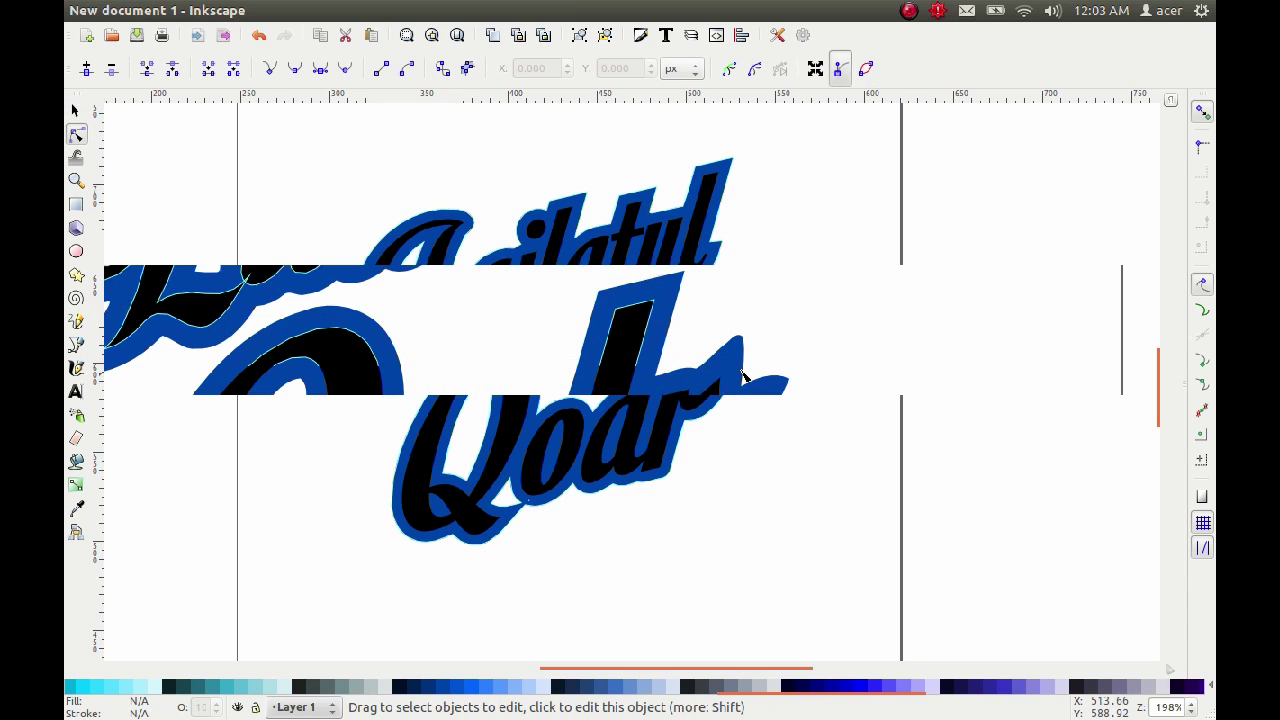
click(744, 355)
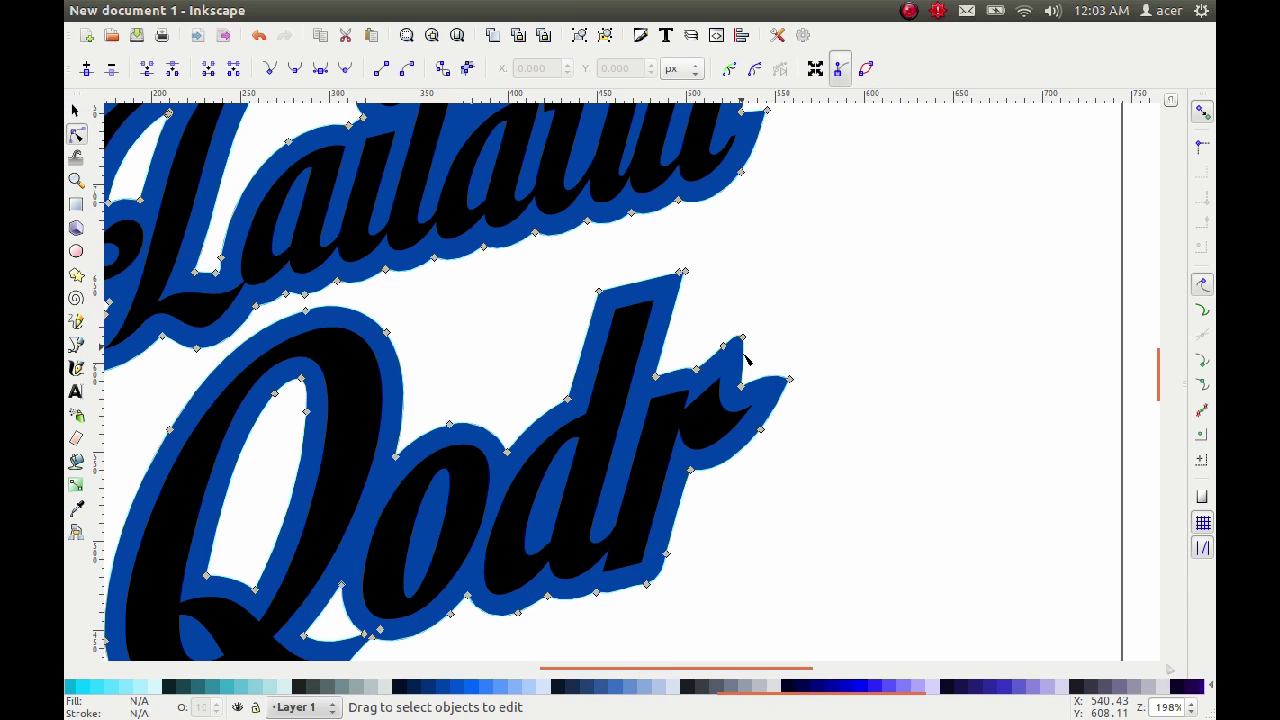
ctrl+scroll(744, 358, up, 3)
mouse_move(737, 313)
mouse_down()
mouse_move(738, 347)
mouse_move(726, 343)
mouse_up()
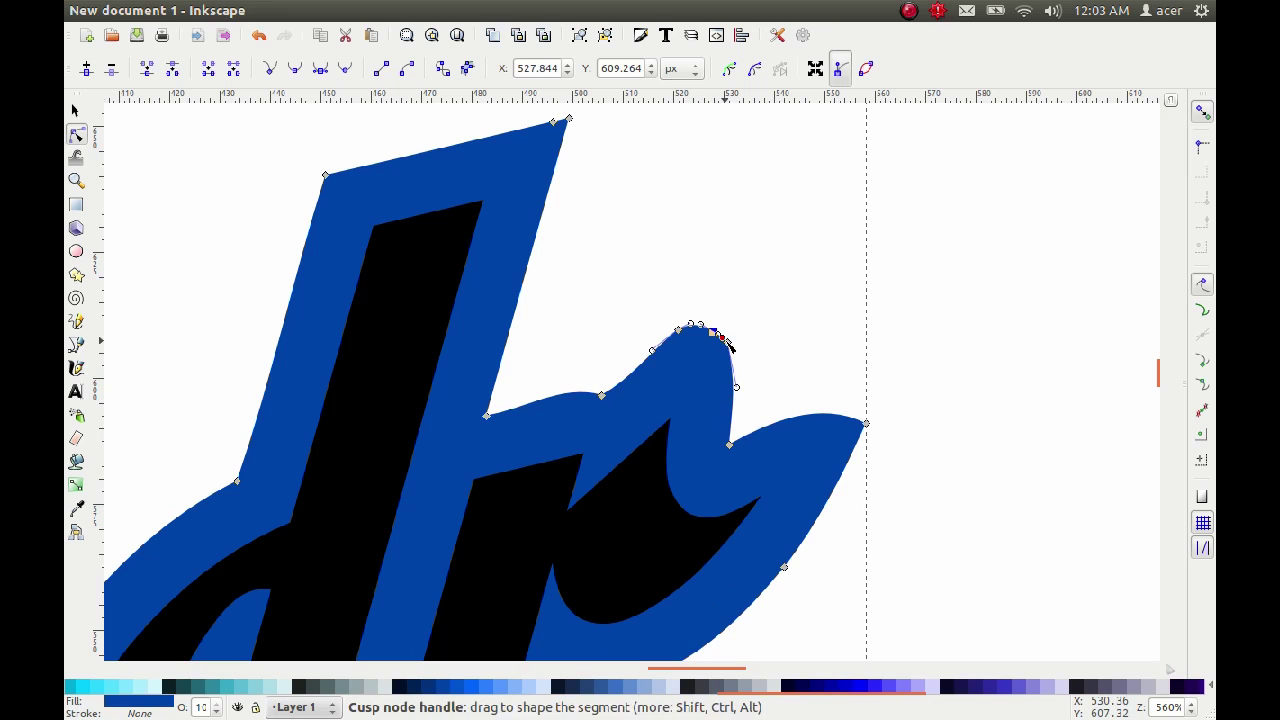
click(751, 351)
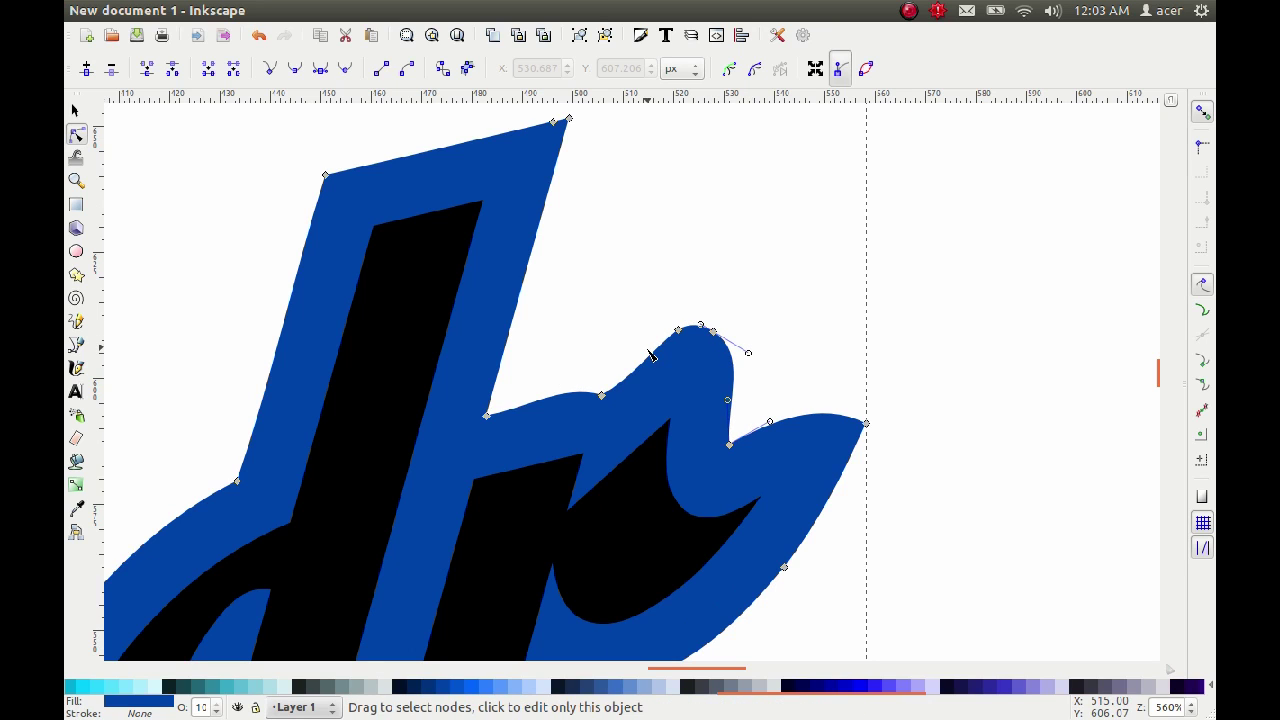
click(673, 336)
key(Delete)
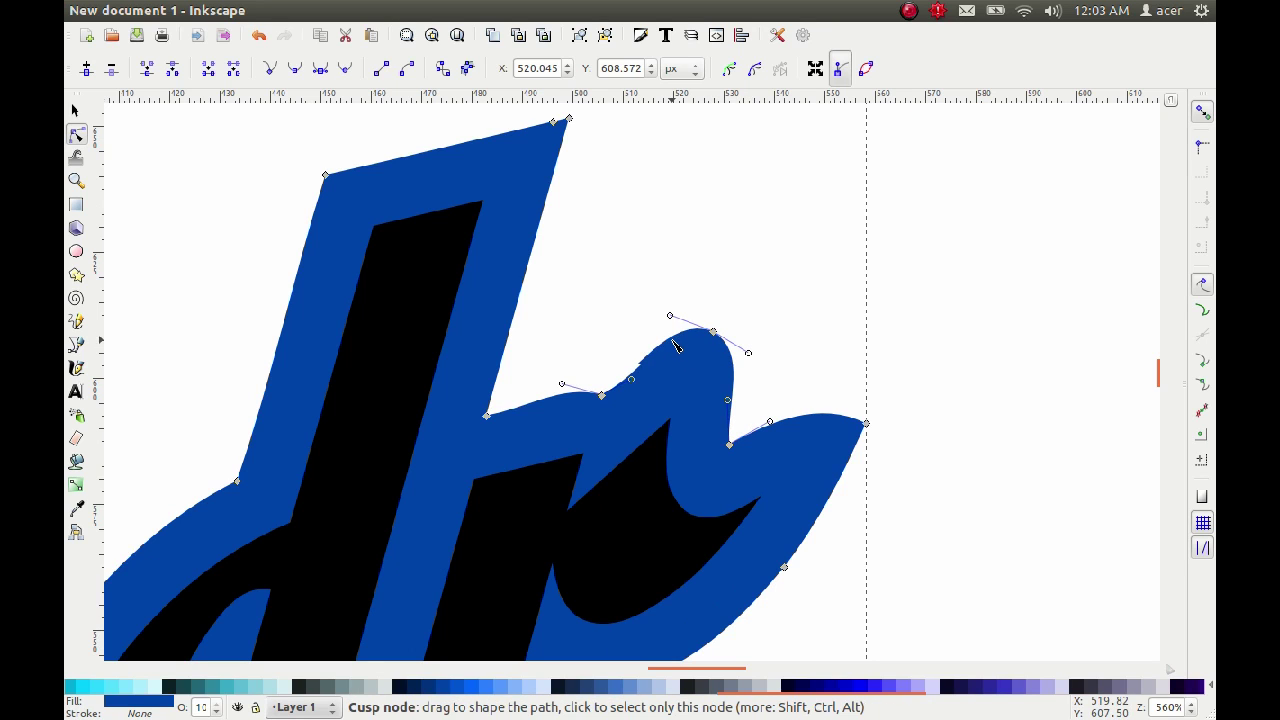
- Add nodes near the r's pointed tip and pull the curve in to round it
drag(628, 397, 624, 418)
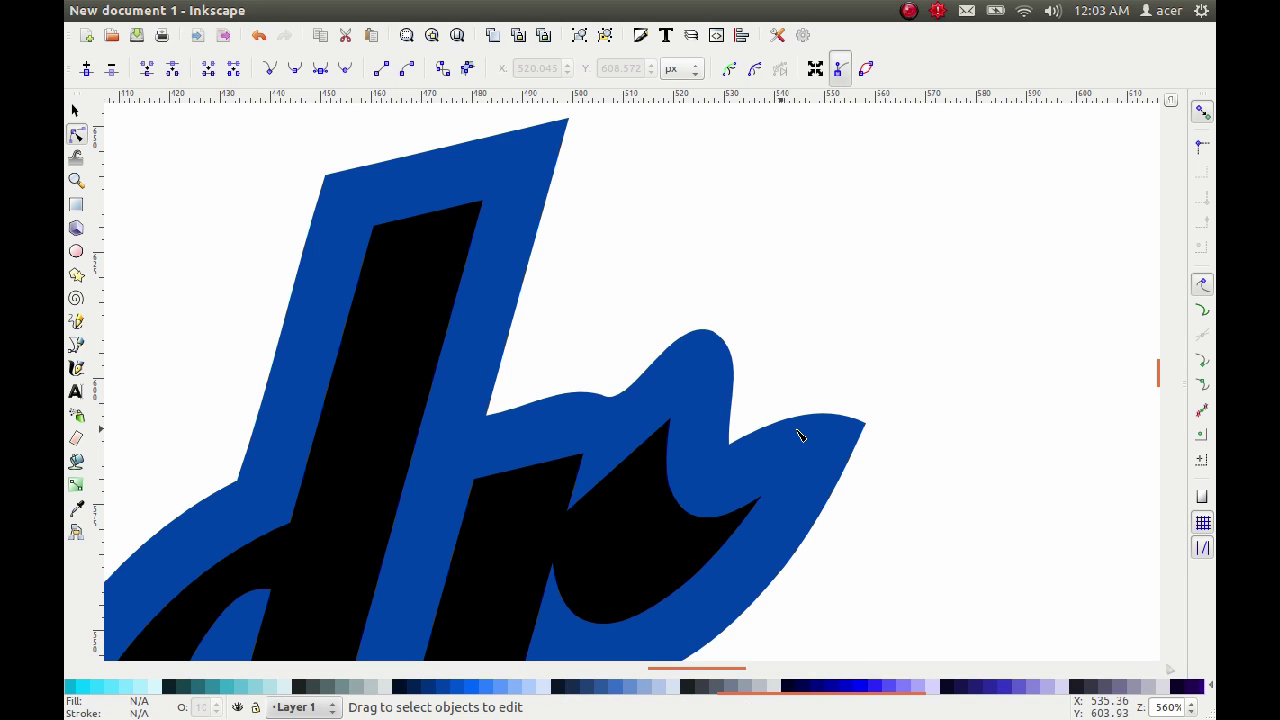
click(850, 418)
key(Insert)
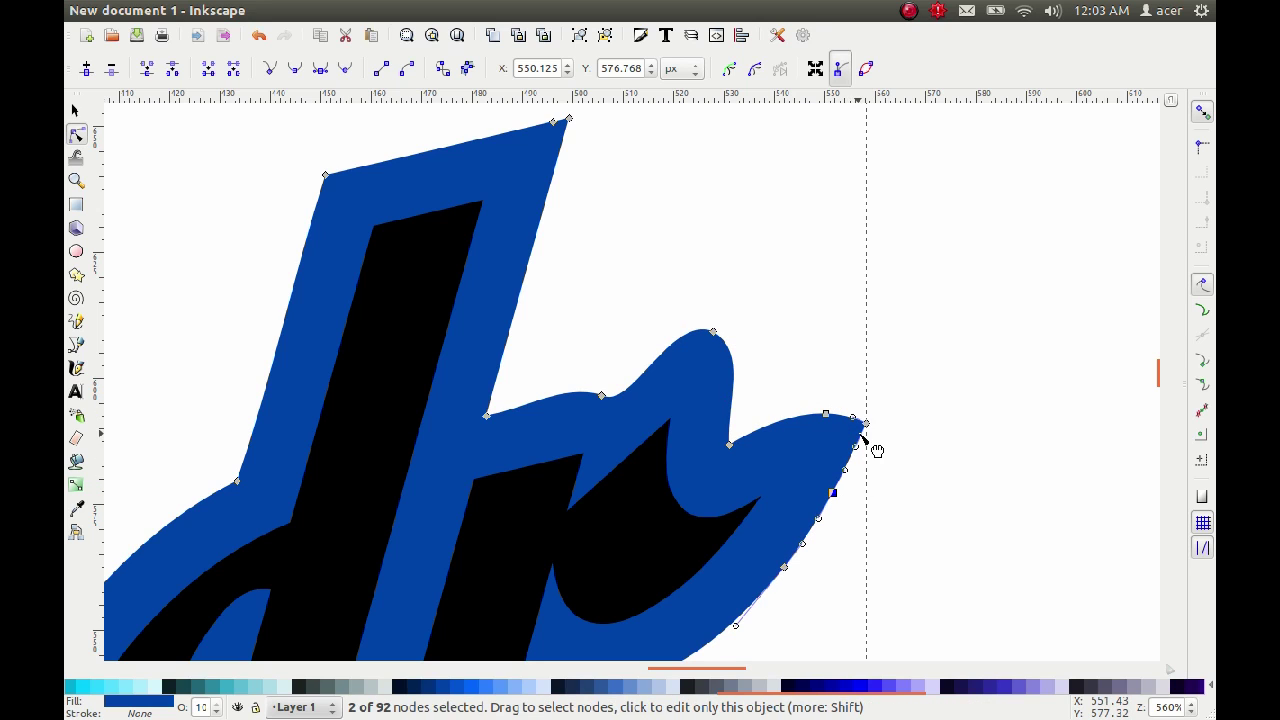
double_click(868, 430)
click(870, 430)
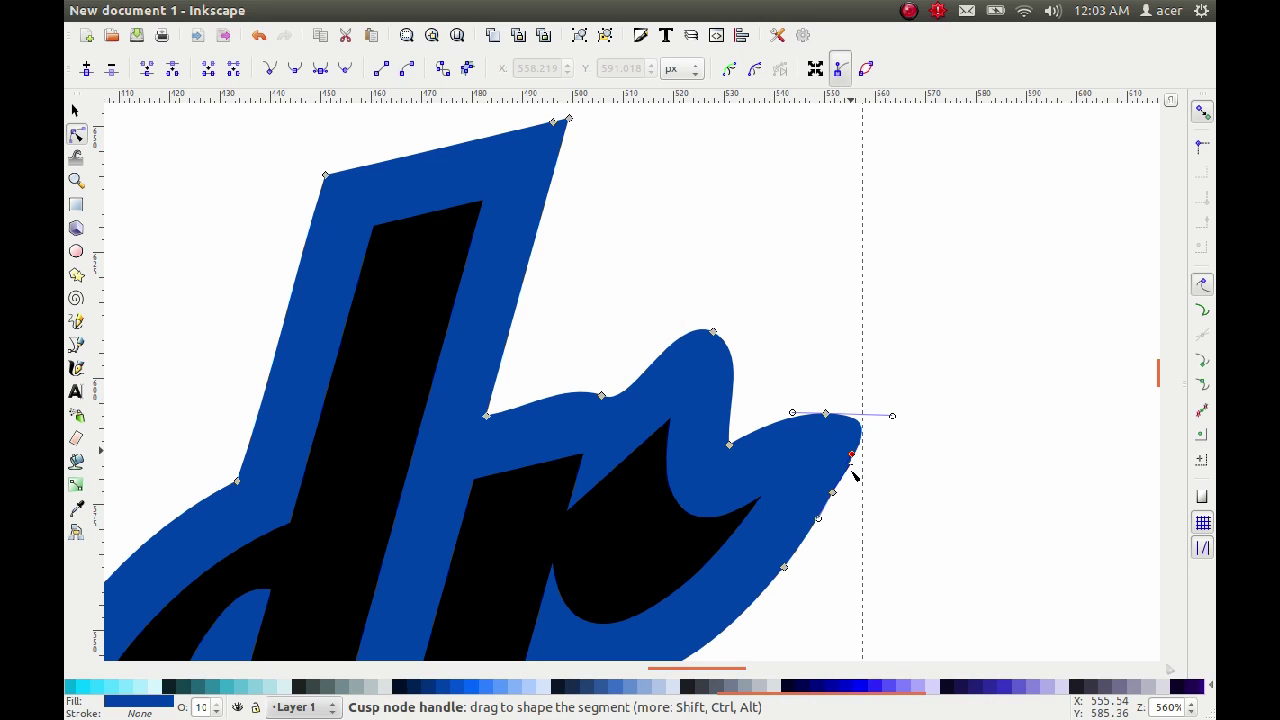
drag(895, 420, 857, 423)
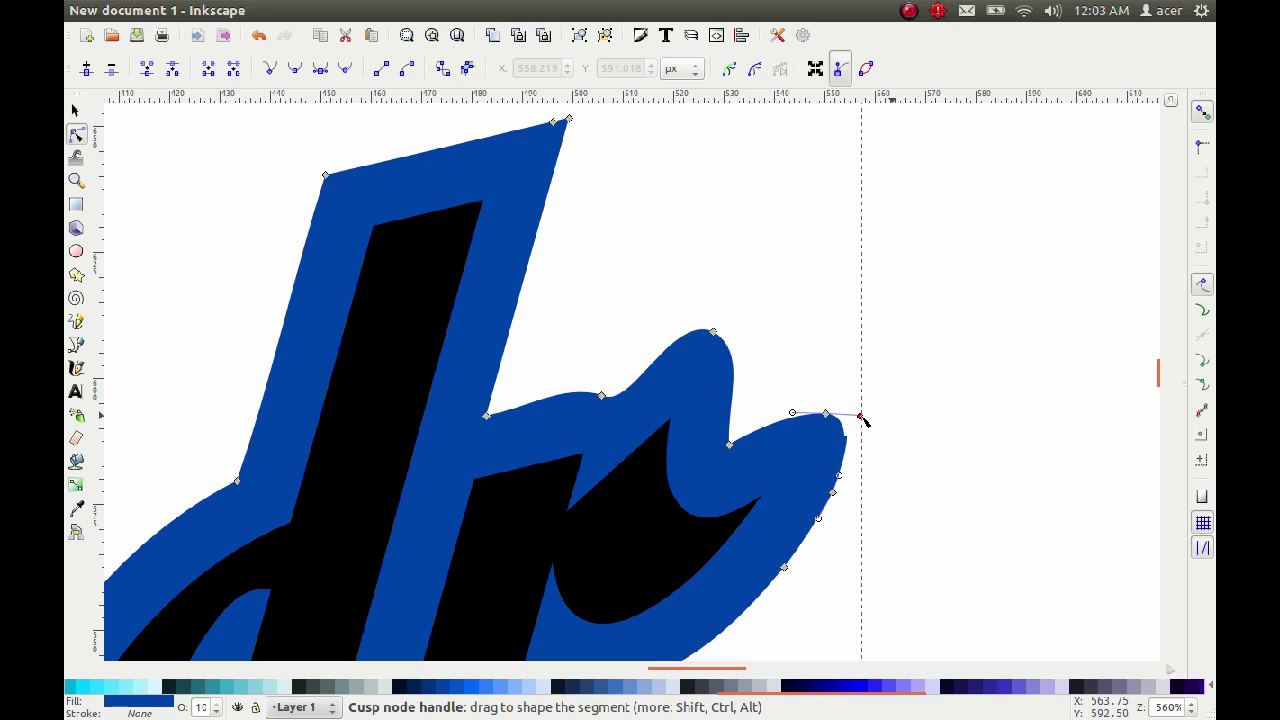
click(900, 414)
scroll(662, 371, up, 5)
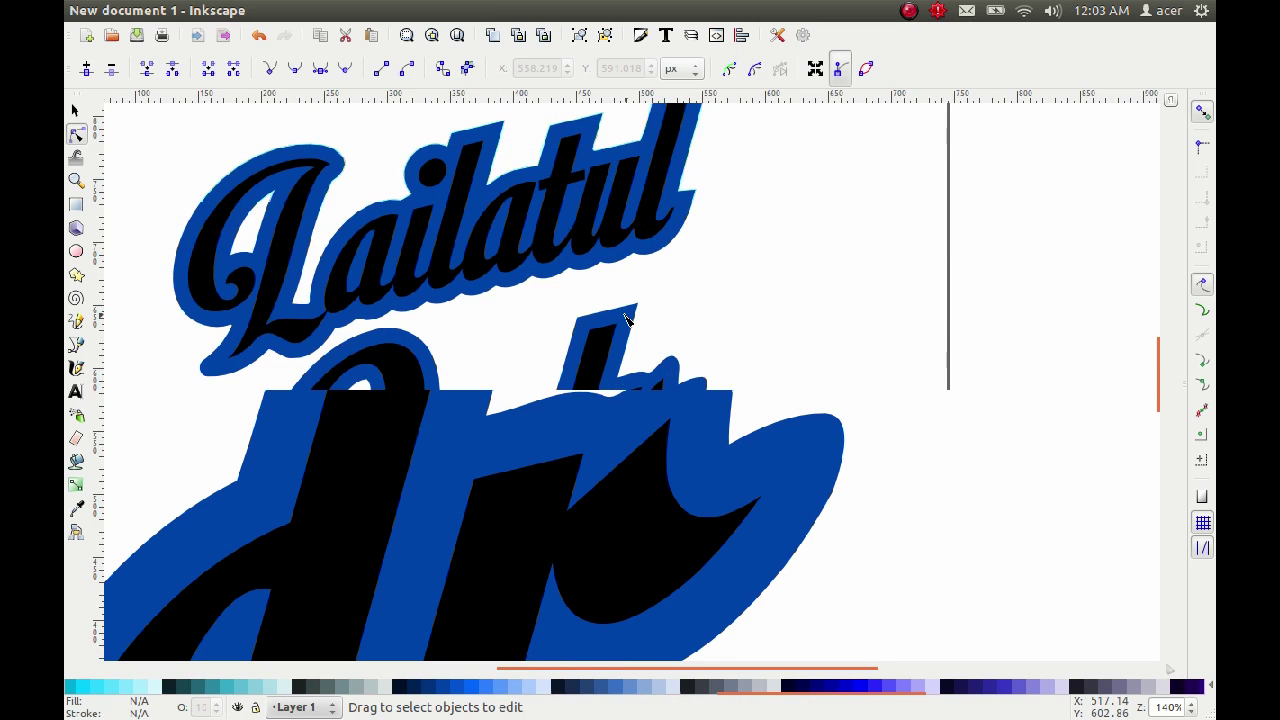
scroll(630, 320, down, 1)
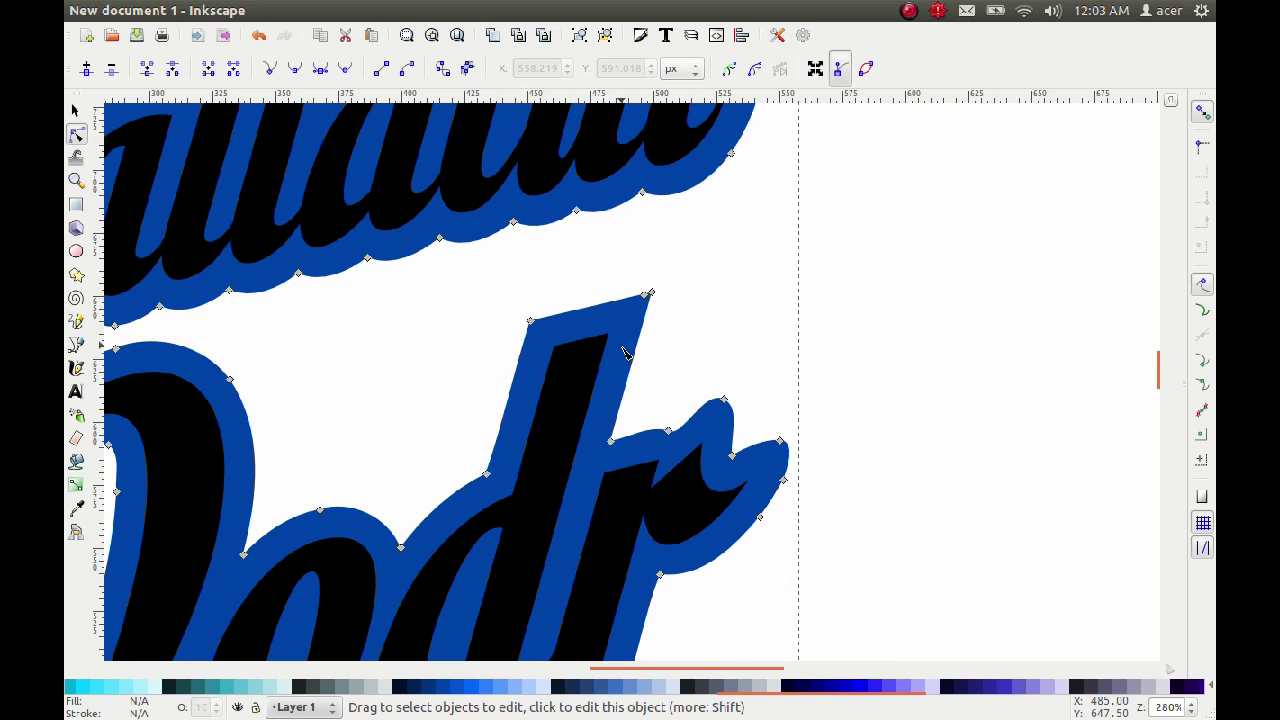
- Round the top-right corner of the blue outline around the d's stem
click(618, 307)
click(618, 302)
double_click(632, 357)
drag(650, 294, 686, 271)
click(686, 271)
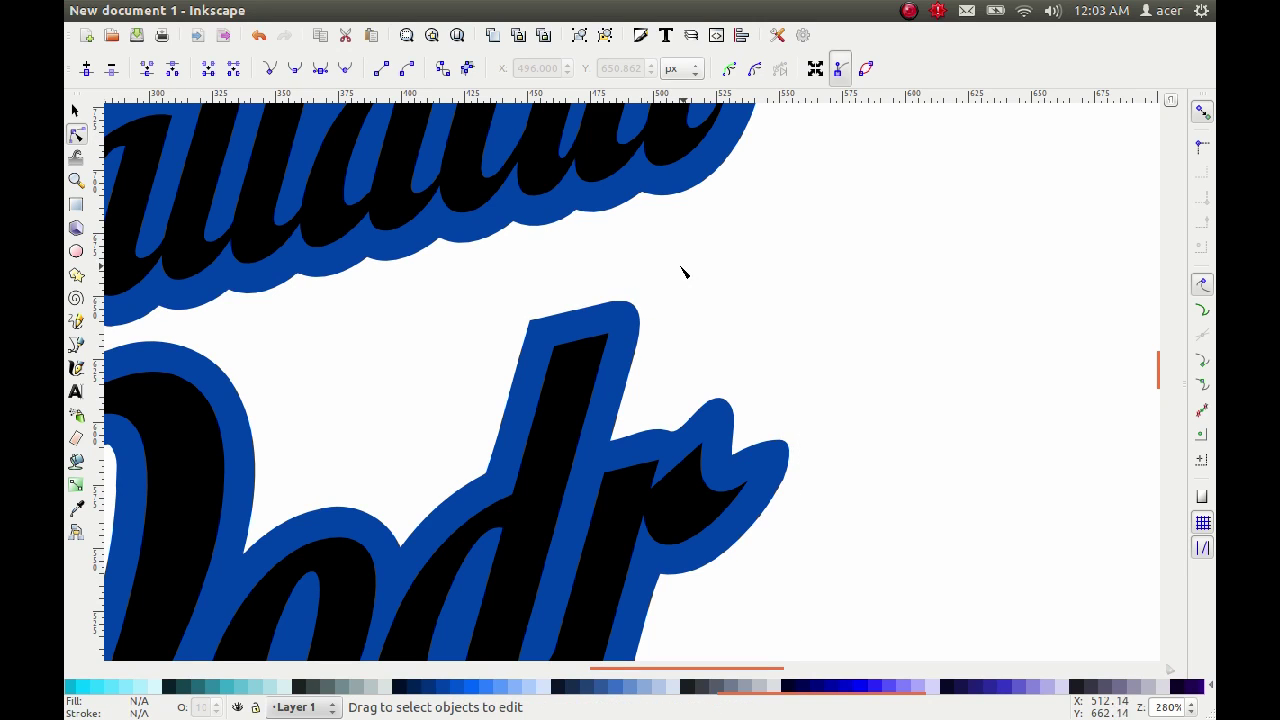
- Insert a node and curve the top-left corner of the d's stem outline
click(562, 319)
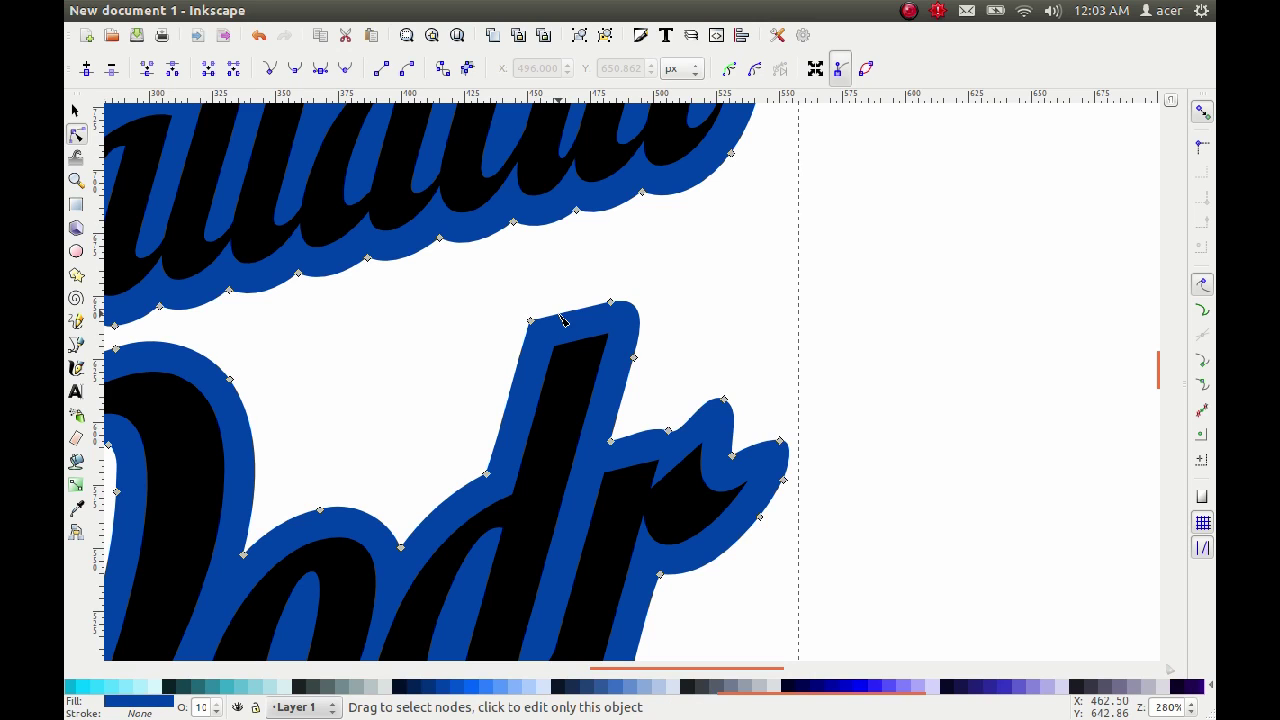
click(562, 319)
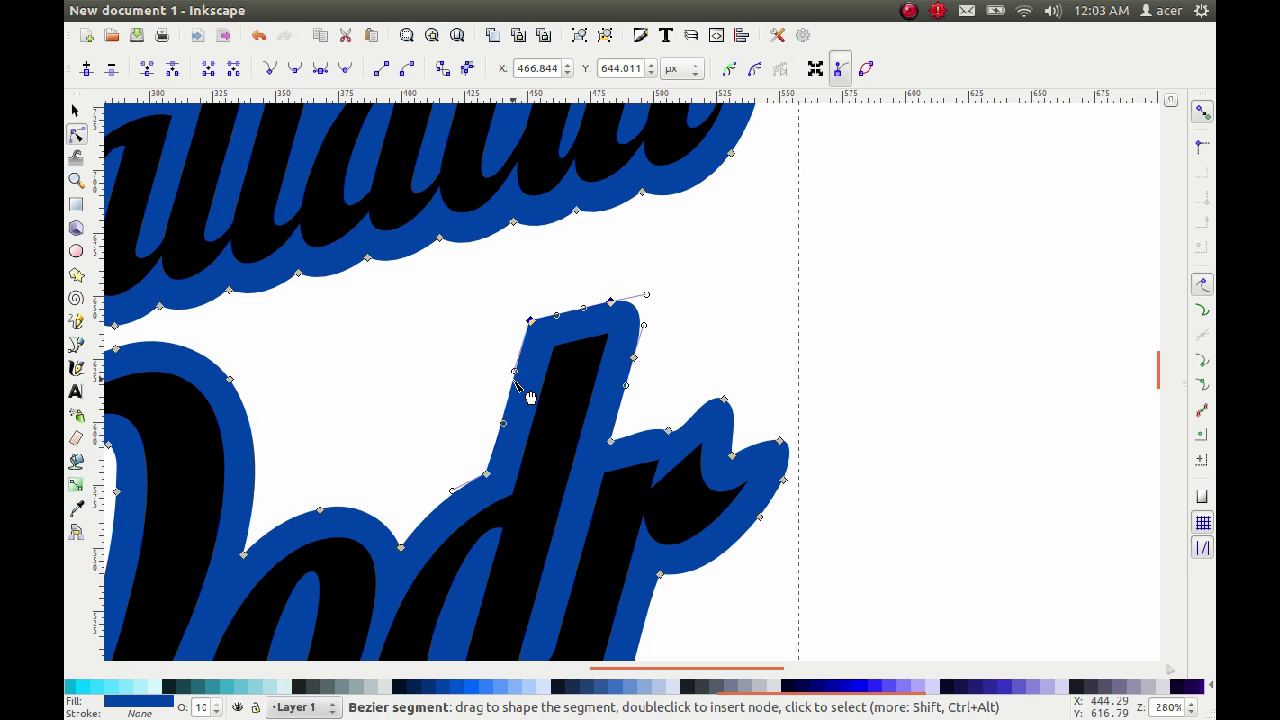
key(Insert)
drag(520, 309, 556, 331)
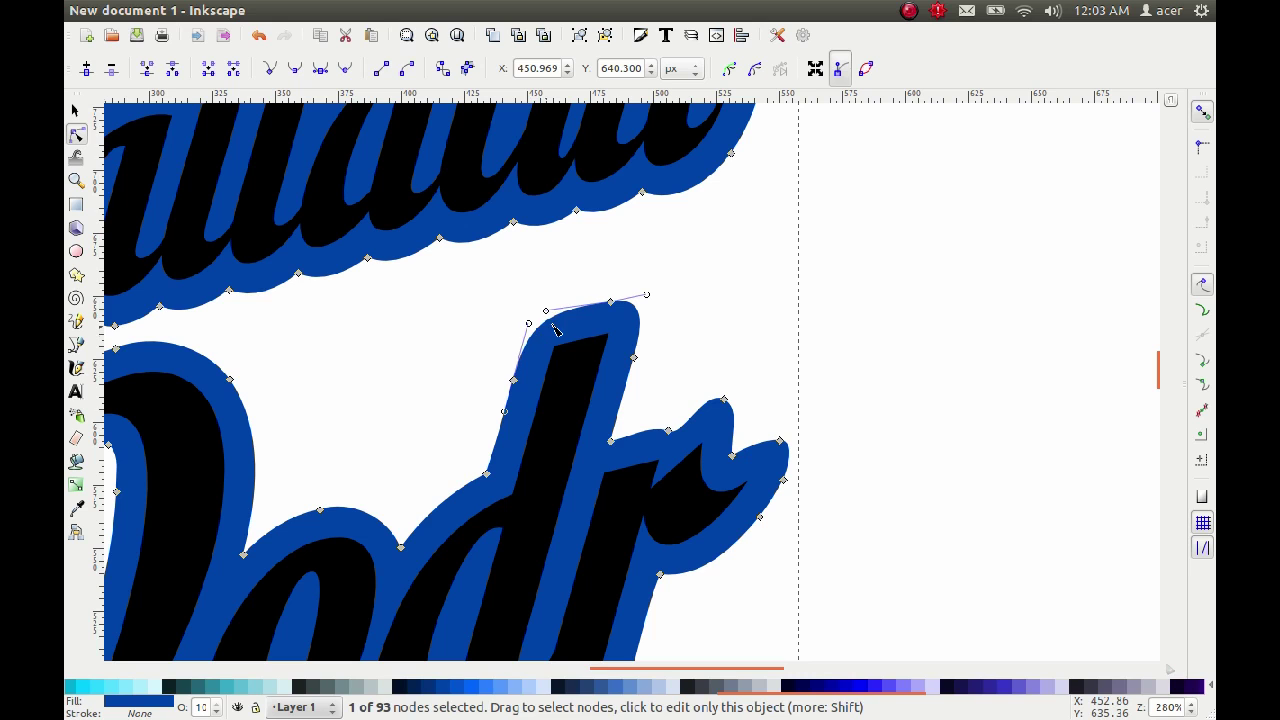
click(600, 278)
scroll(600, 279, down, 1)
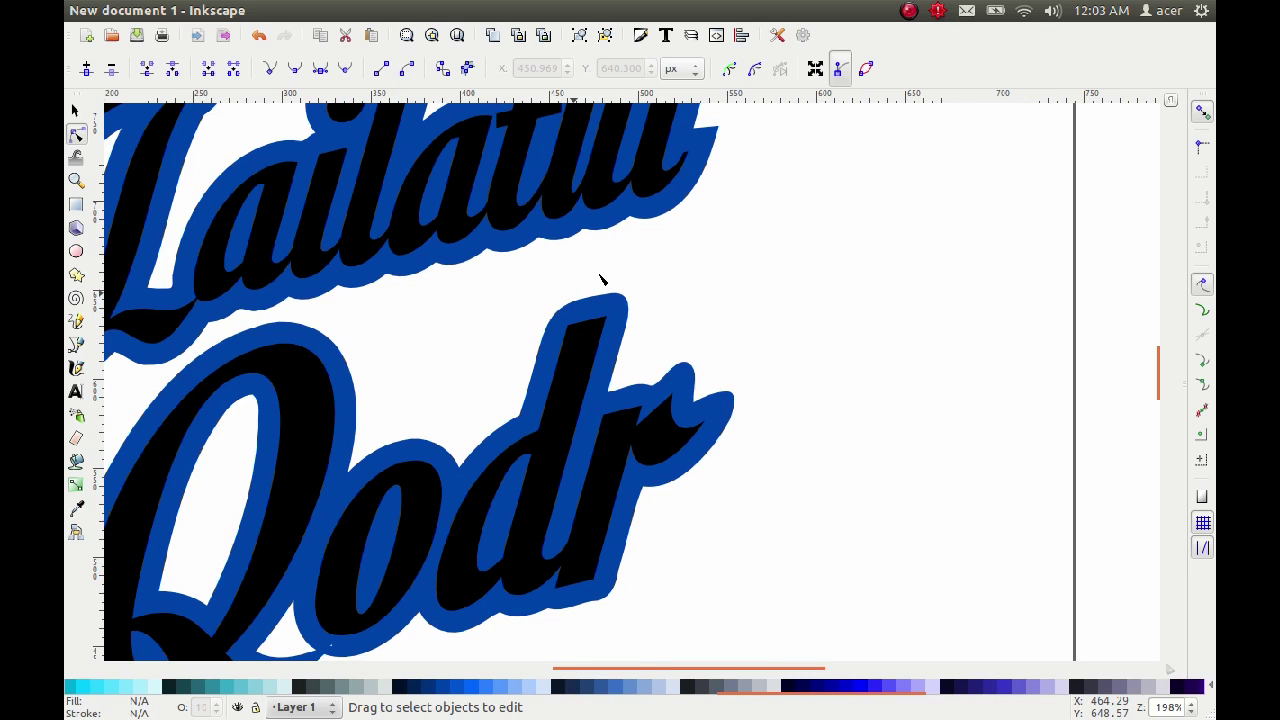
scroll(633, 272, down, 2)
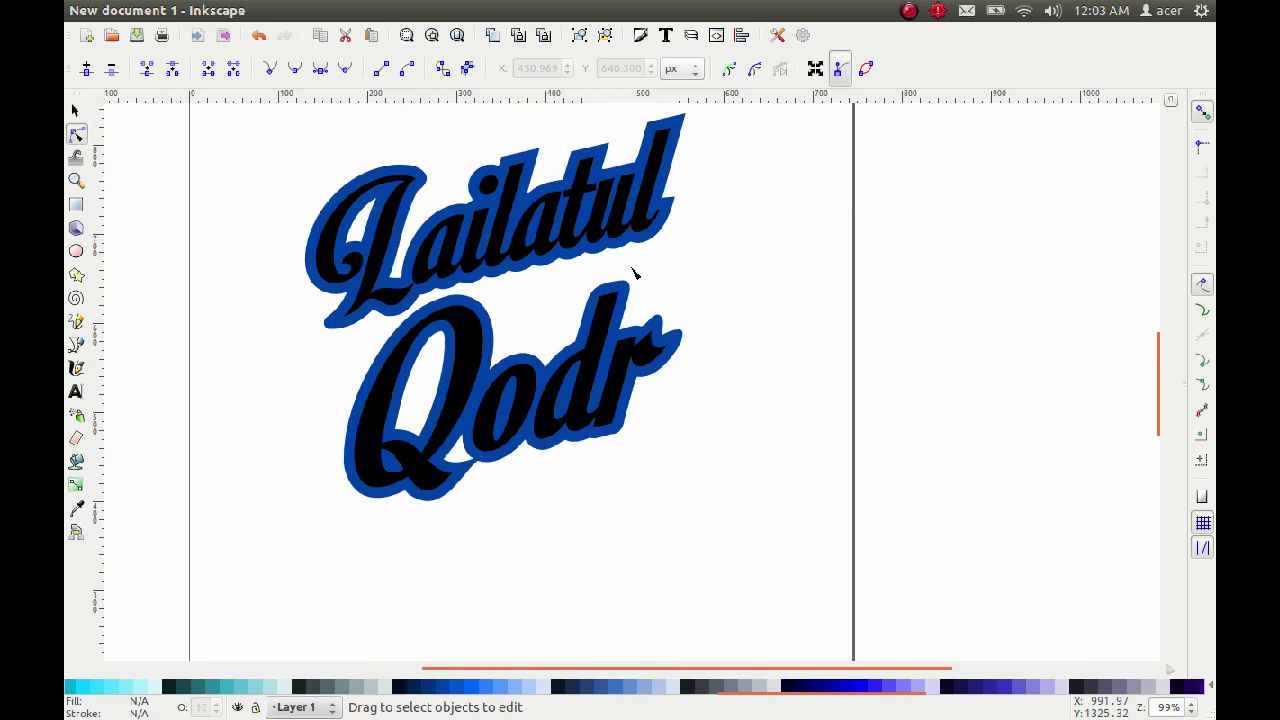
- Round the sharp notch beside the 'l' by adding a node and deleting the corner node
scroll(575, 320, up, 1)
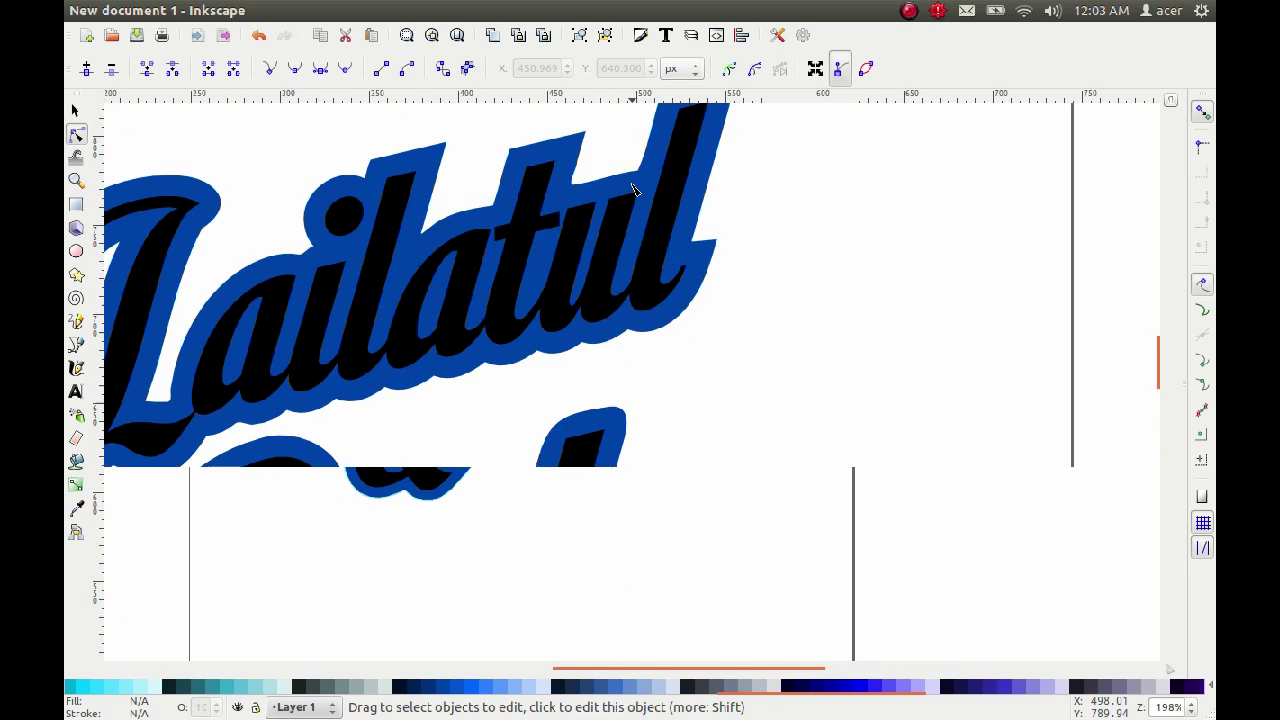
scroll(653, 289, up, 2)
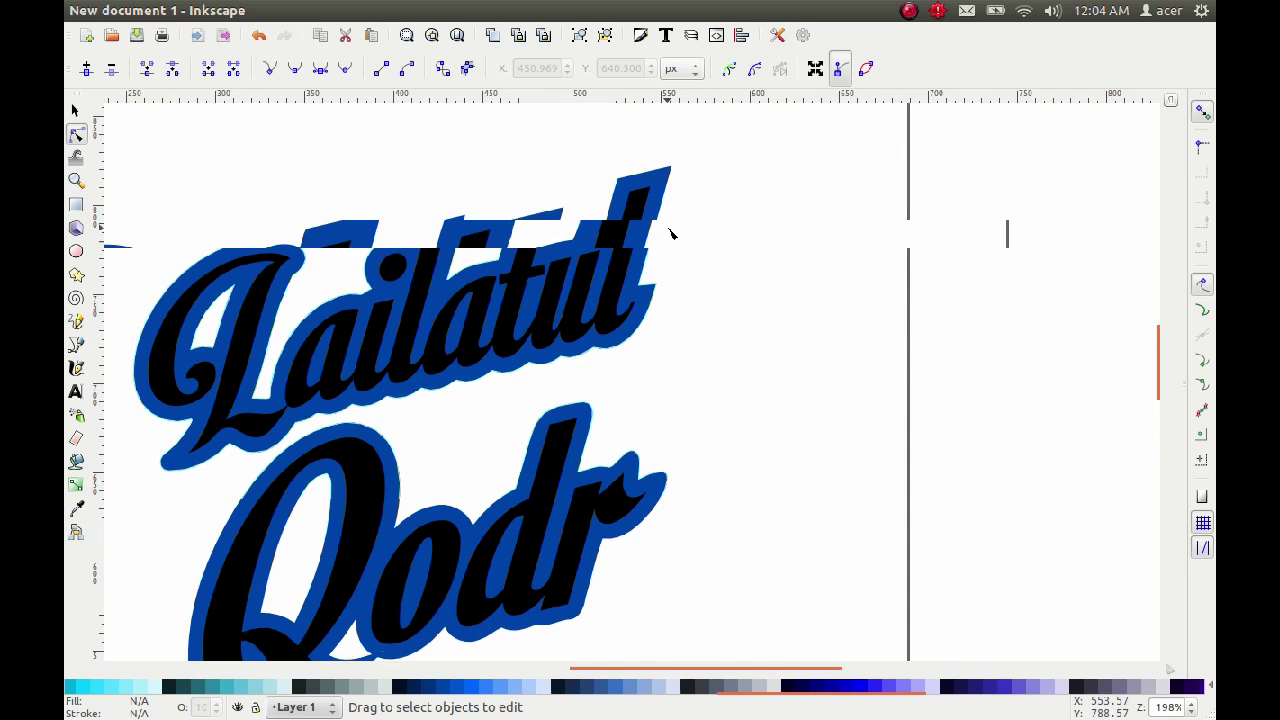
scroll(653, 289, up, 1)
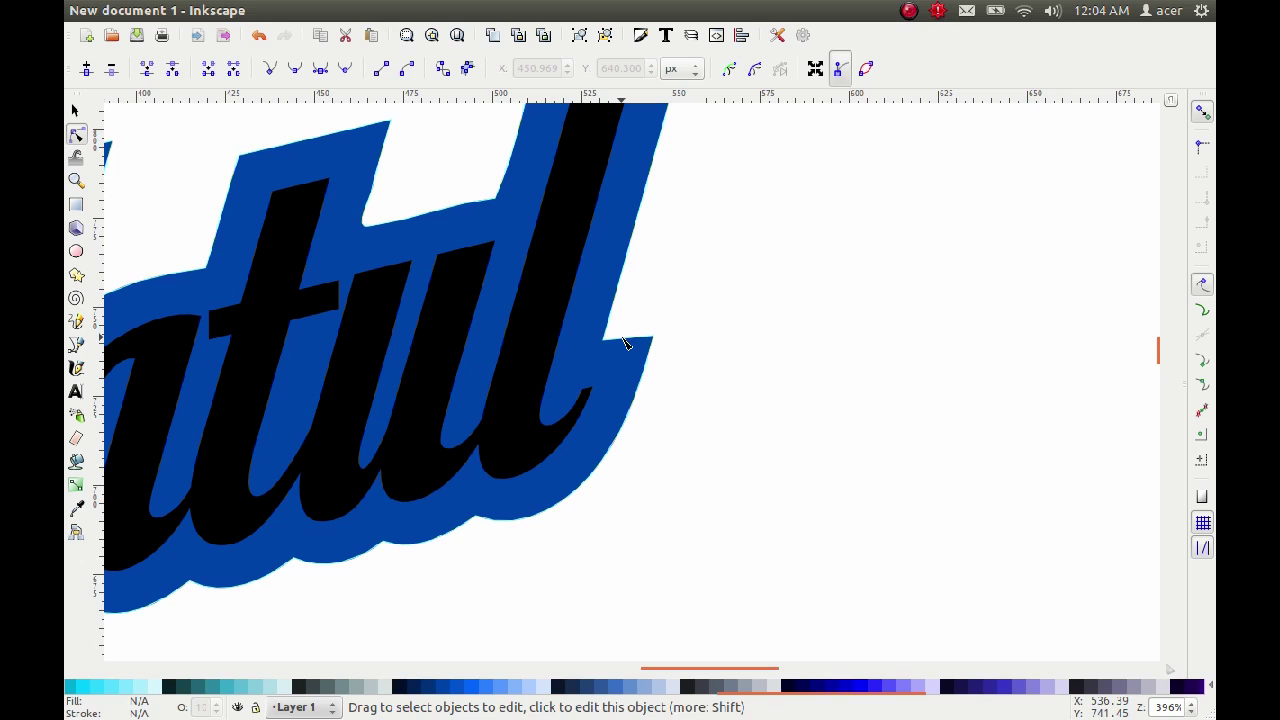
click(625, 343)
click(634, 368)
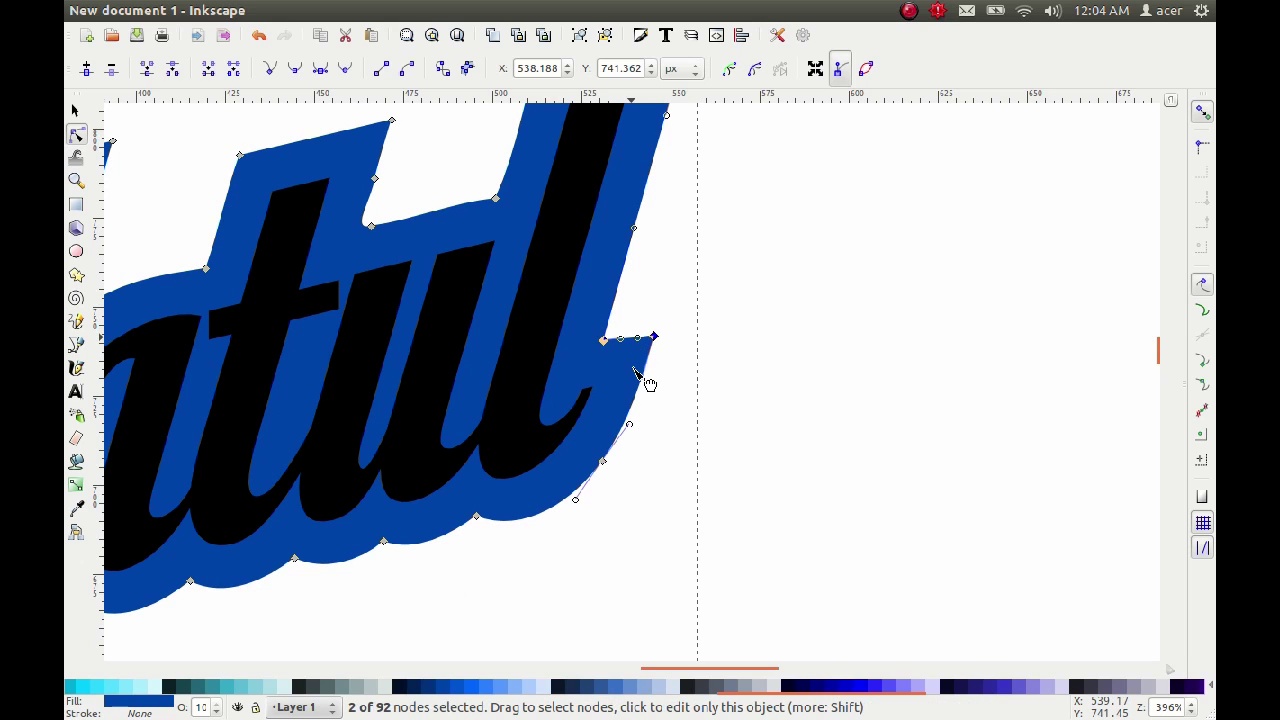
double_click(637, 395)
click(652, 338)
key(Delete)
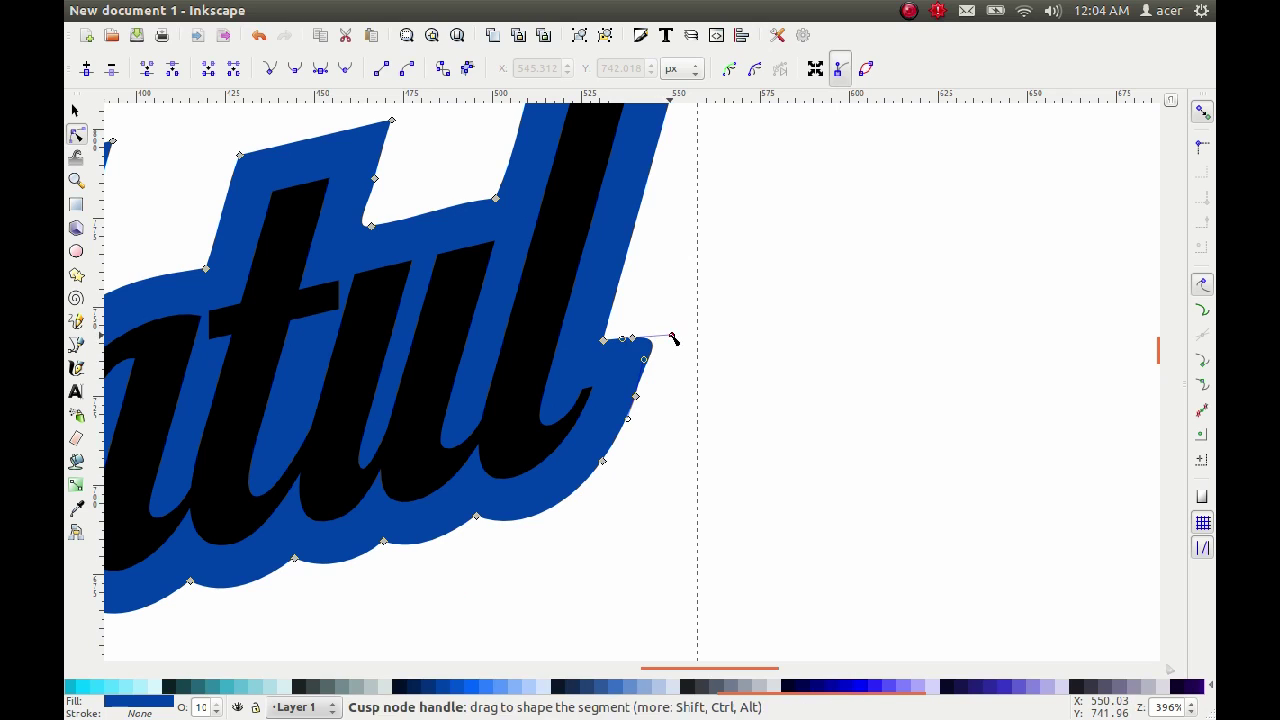
drag(646, 335, 645, 337)
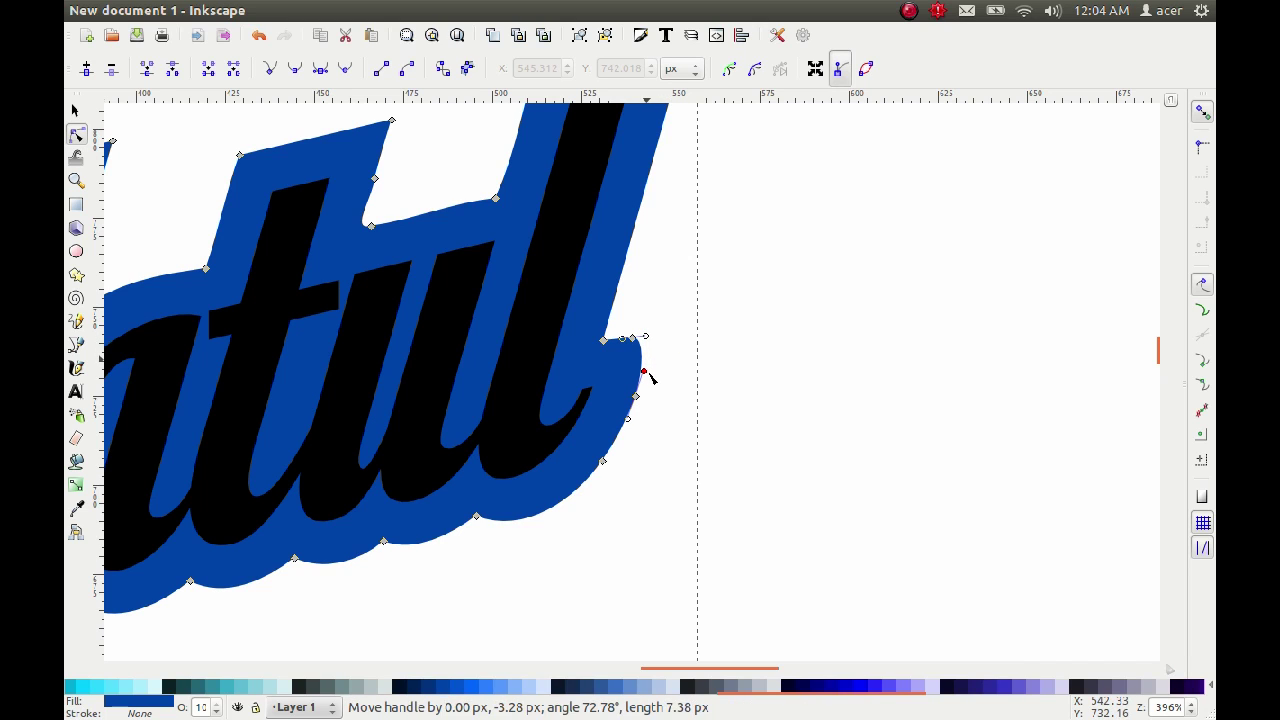
click(663, 366)
- Delete the corner nodes at the 'l' outline's top-right and reshape it into a smooth curve
scroll(566, 445, down, 2)
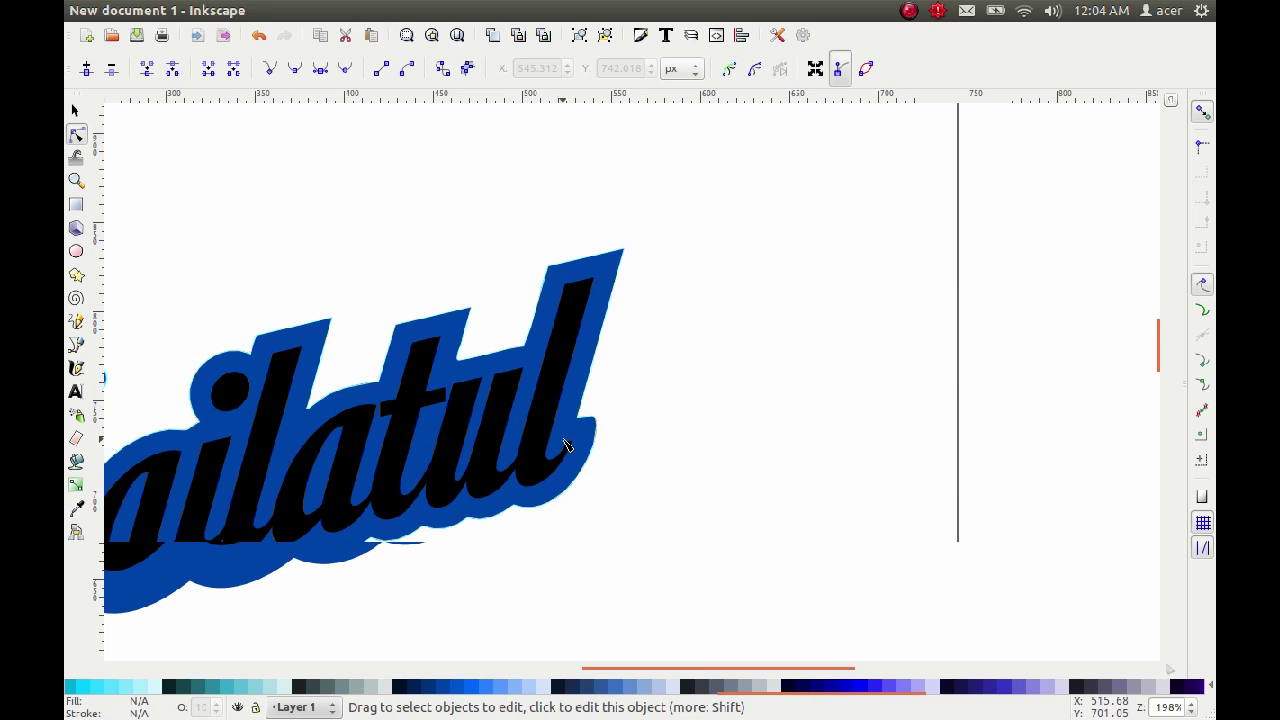
scroll(604, 258, up, 2)
click(600, 262)
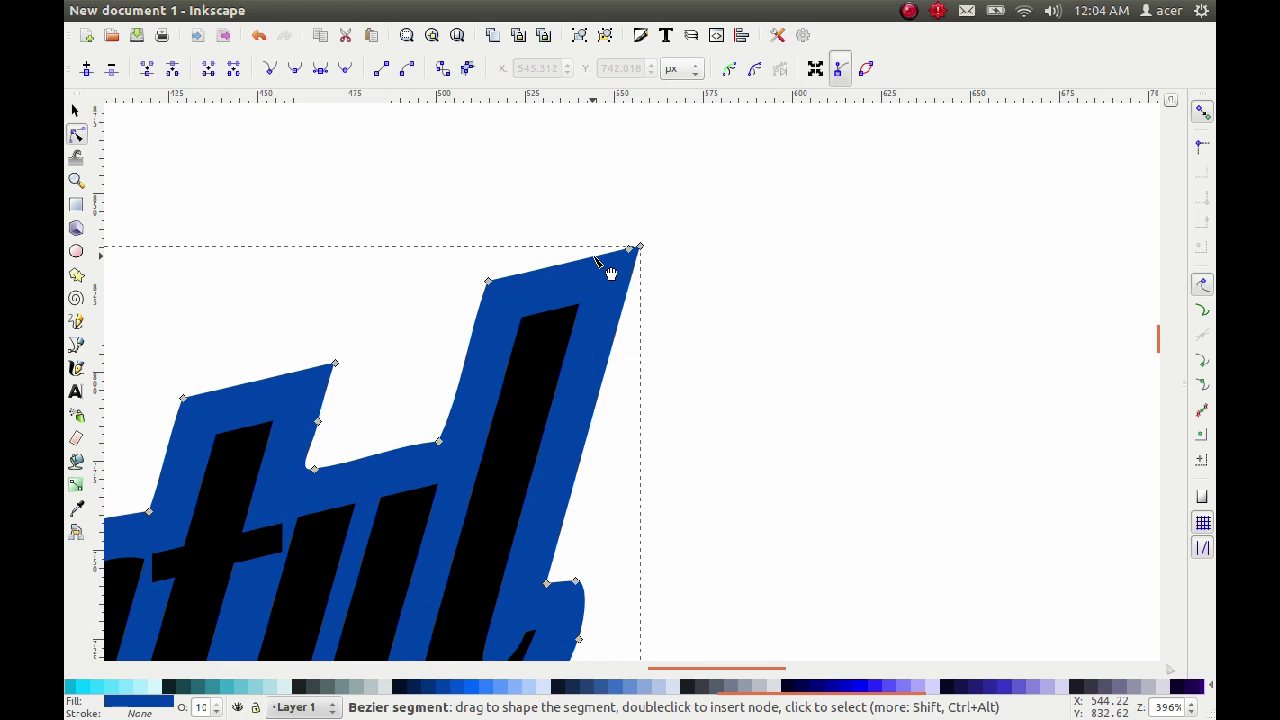
drag(666, 220, 628, 287)
key(Delete)
drag(678, 238, 635, 247)
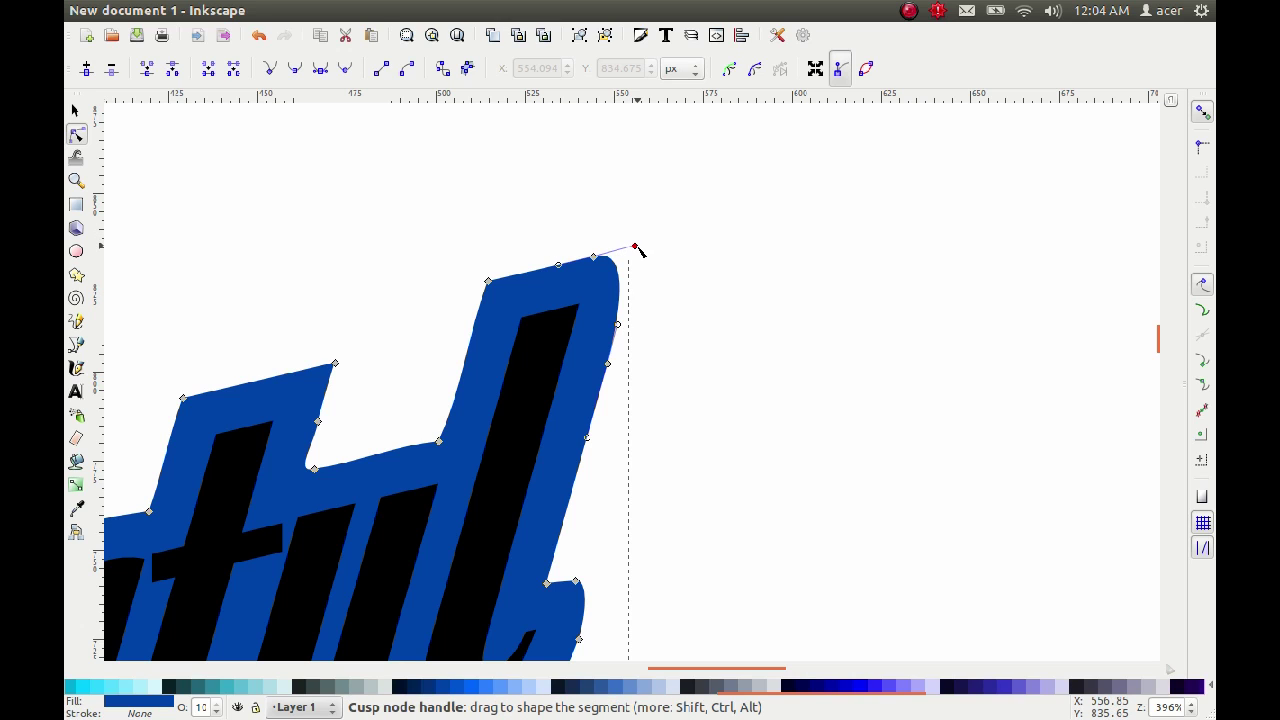
drag(641, 253, 635, 256)
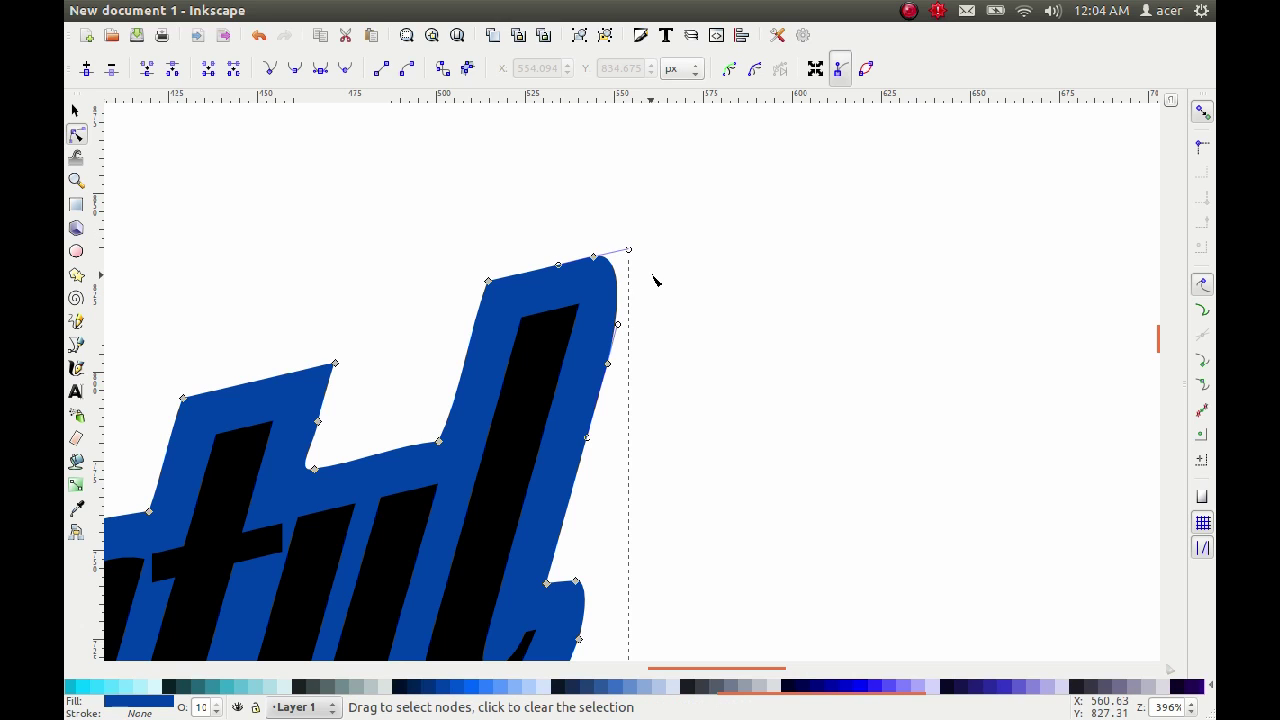
drag(624, 318, 629, 309)
click(694, 277)
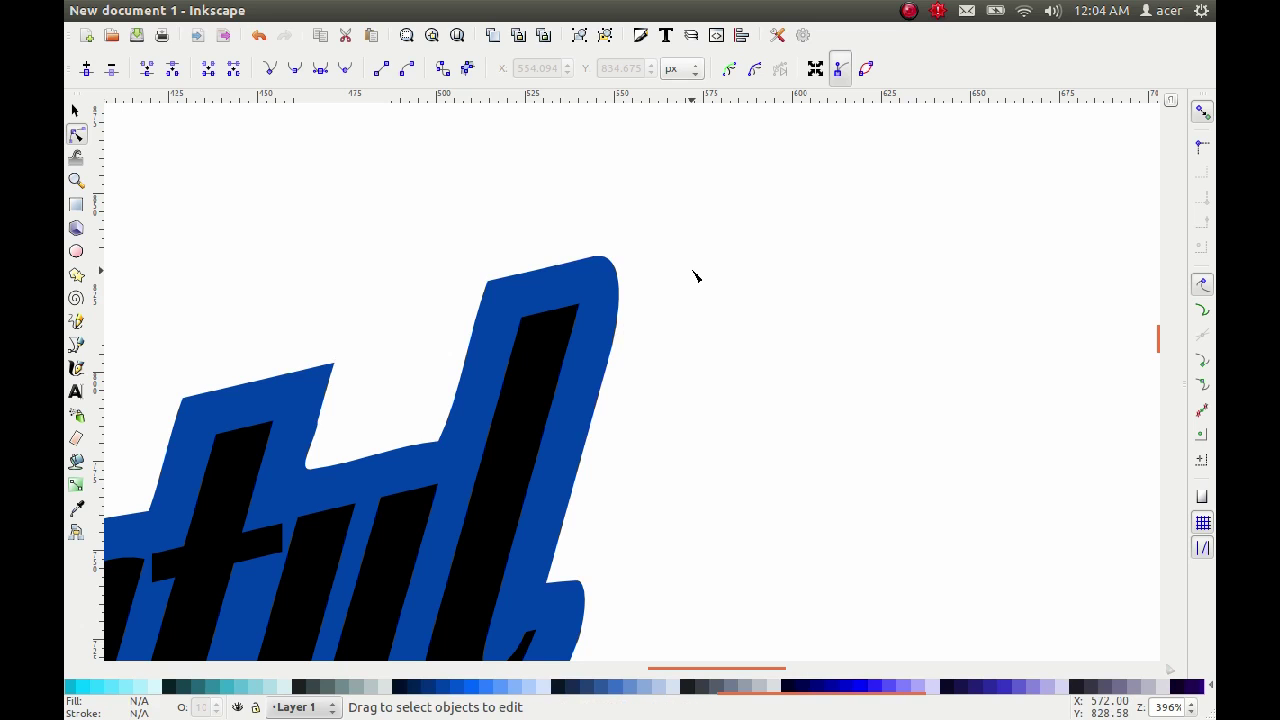
- Round the sharp top-left corner of the 'l' outline
click(517, 285)
click(518, 279)
double_click(469, 363)
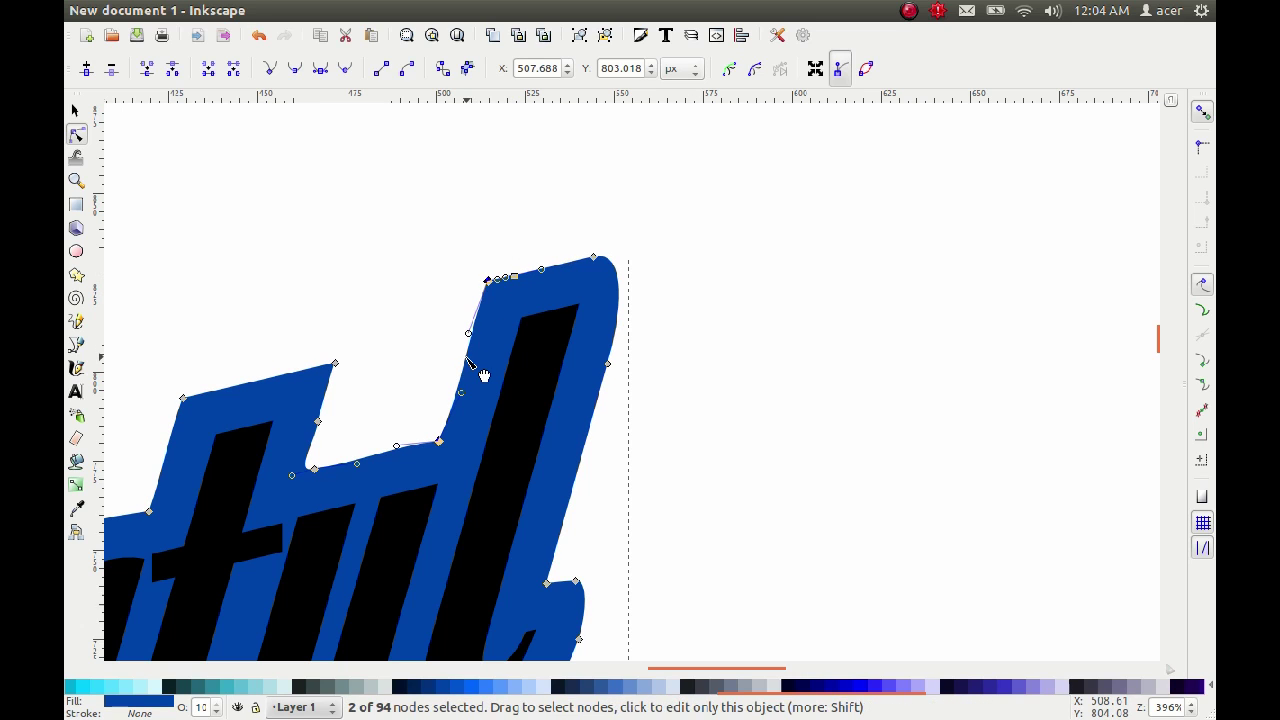
click(488, 282)
key(Delete)
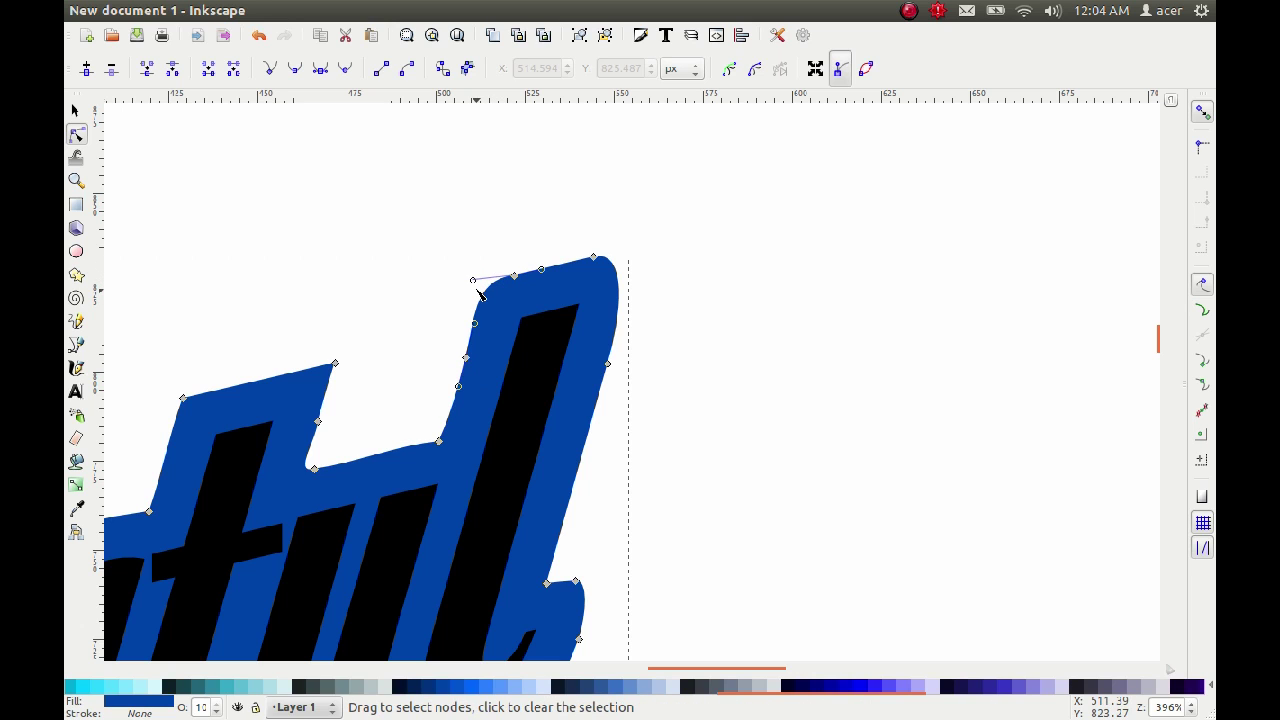
drag(472, 280, 488, 281)
click(456, 318)
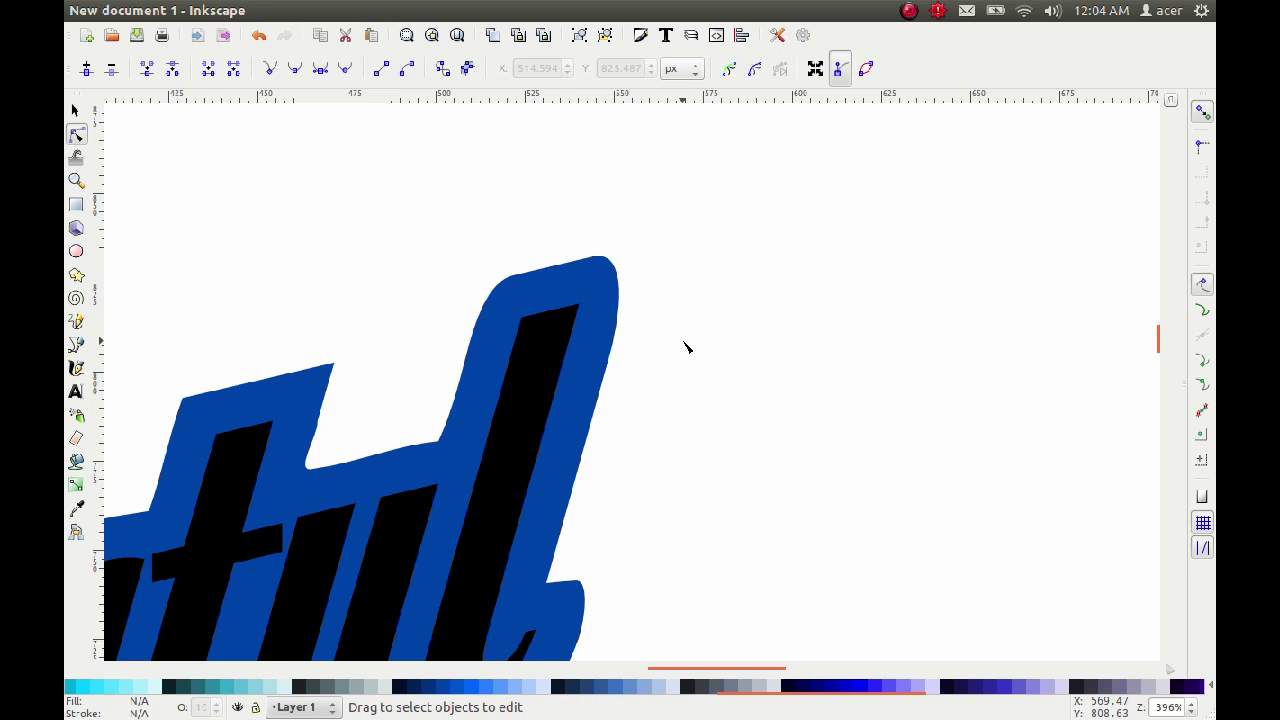
- Reshape the notch beside the 't' and round the 't' outline's top-right corner
scroll(423, 409, up, 2)
click(420, 410)
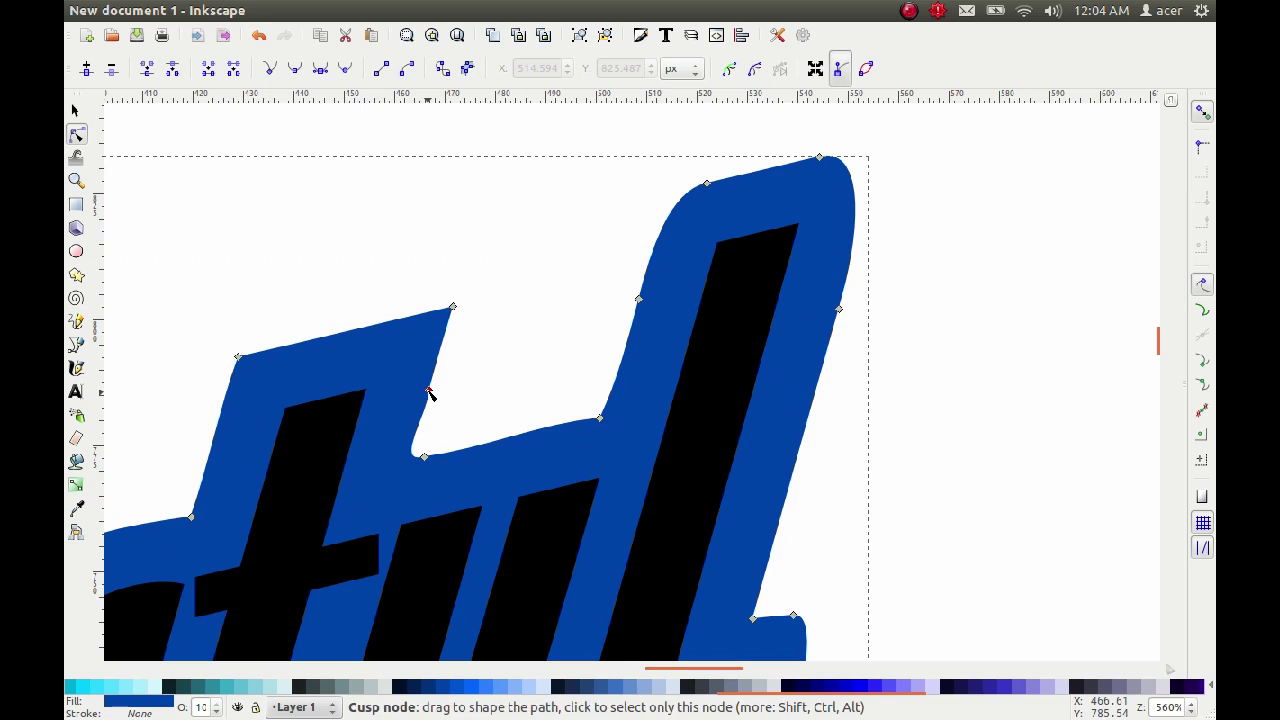
drag(429, 391, 440, 380)
click(436, 356)
double_click(375, 324)
click(404, 333)
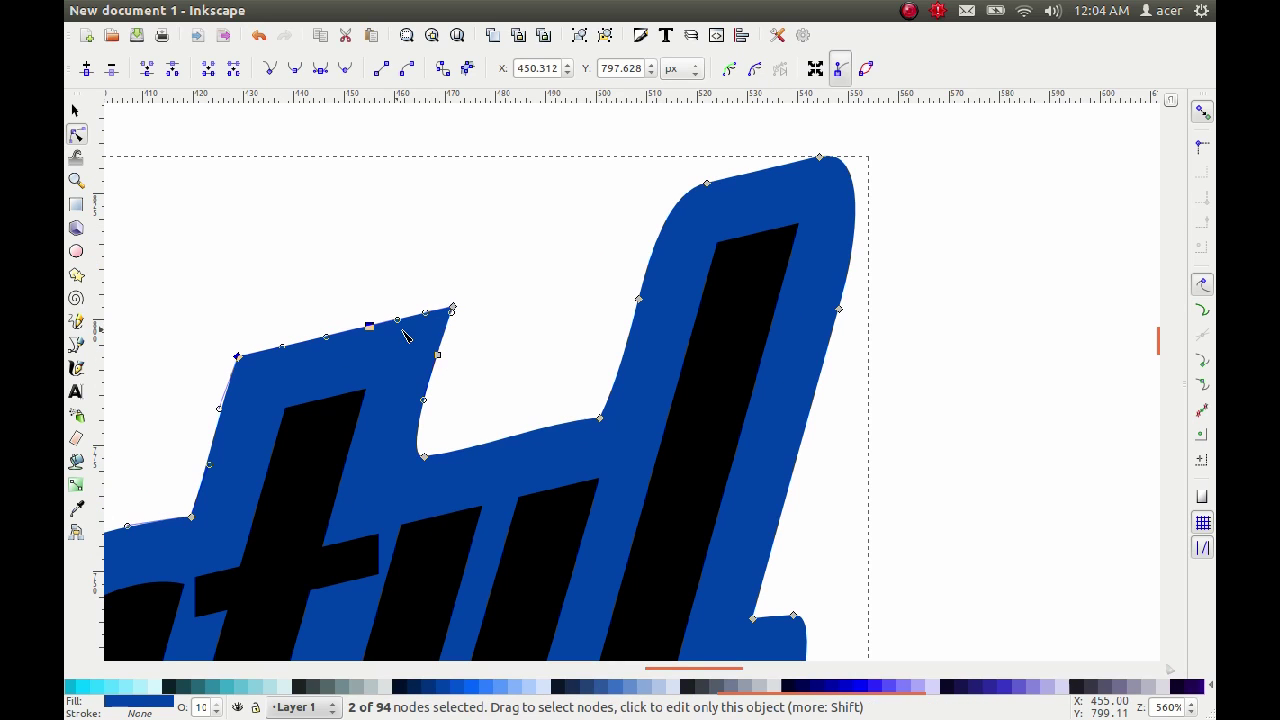
click(453, 308)
key(Delete)
drag(471, 277, 443, 313)
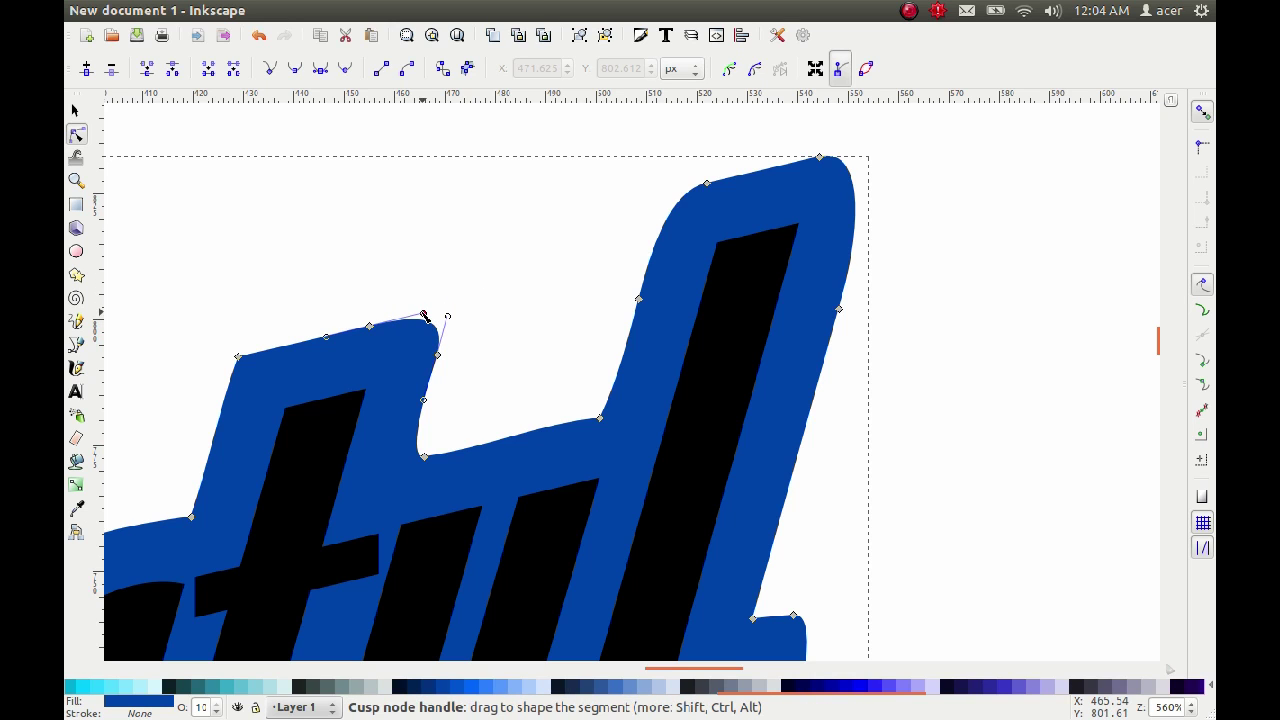
click(555, 302)
- Add nodes on the 't' outline's upper and left edges around its sharp top-left corner
scroll(555, 302, down, 1)
scroll(337, 349, up, 1)
scroll(371, 331, up, 1)
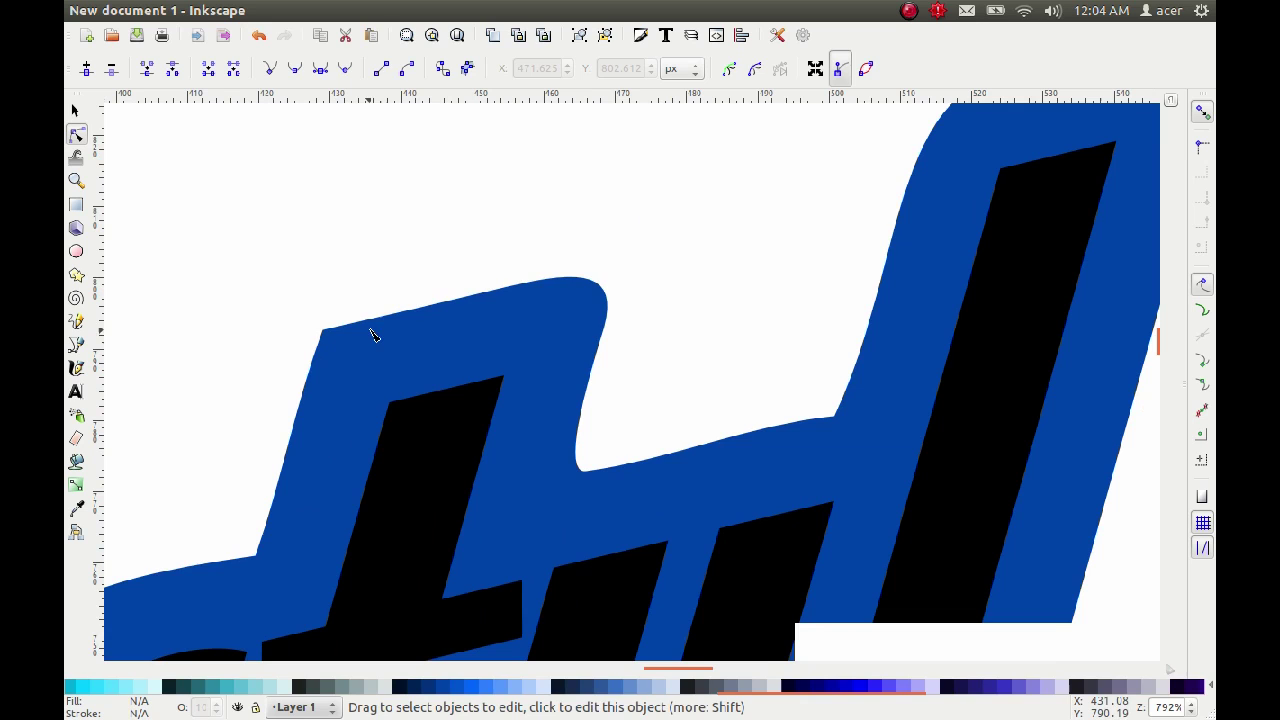
click(390, 328)
double_click(382, 318)
double_click(288, 456)
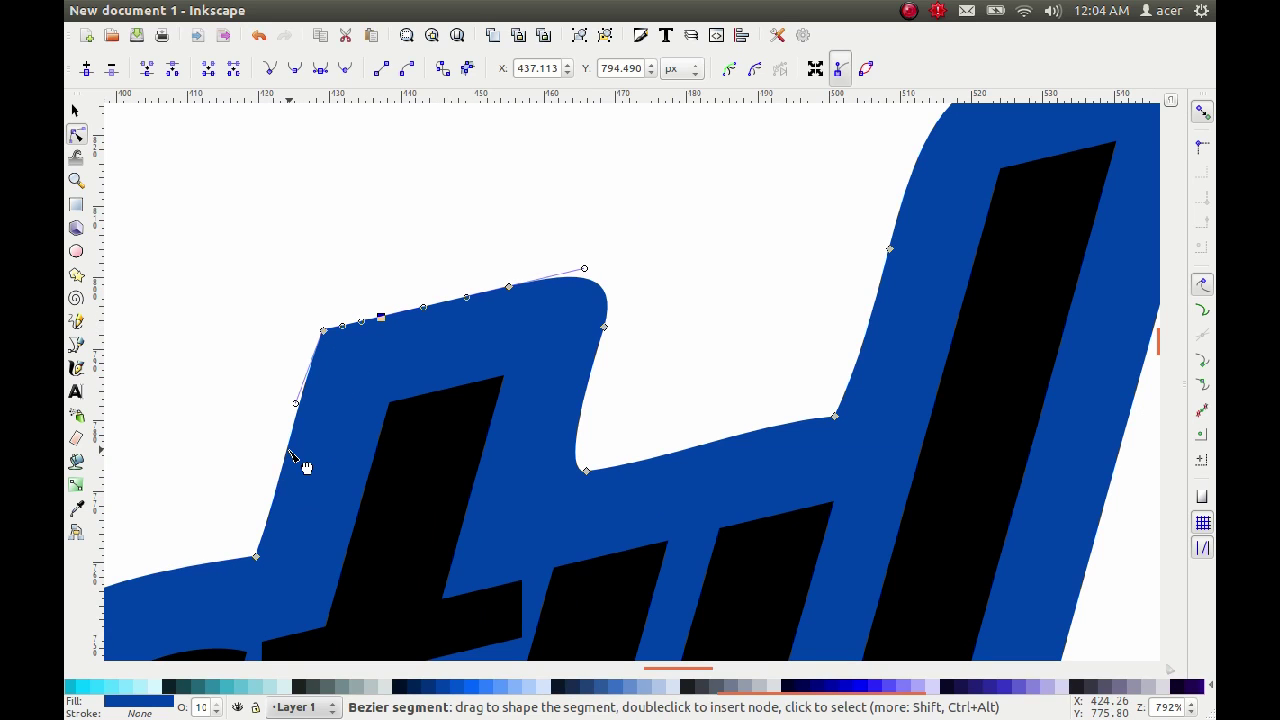
click(323, 330)
key(Escape)
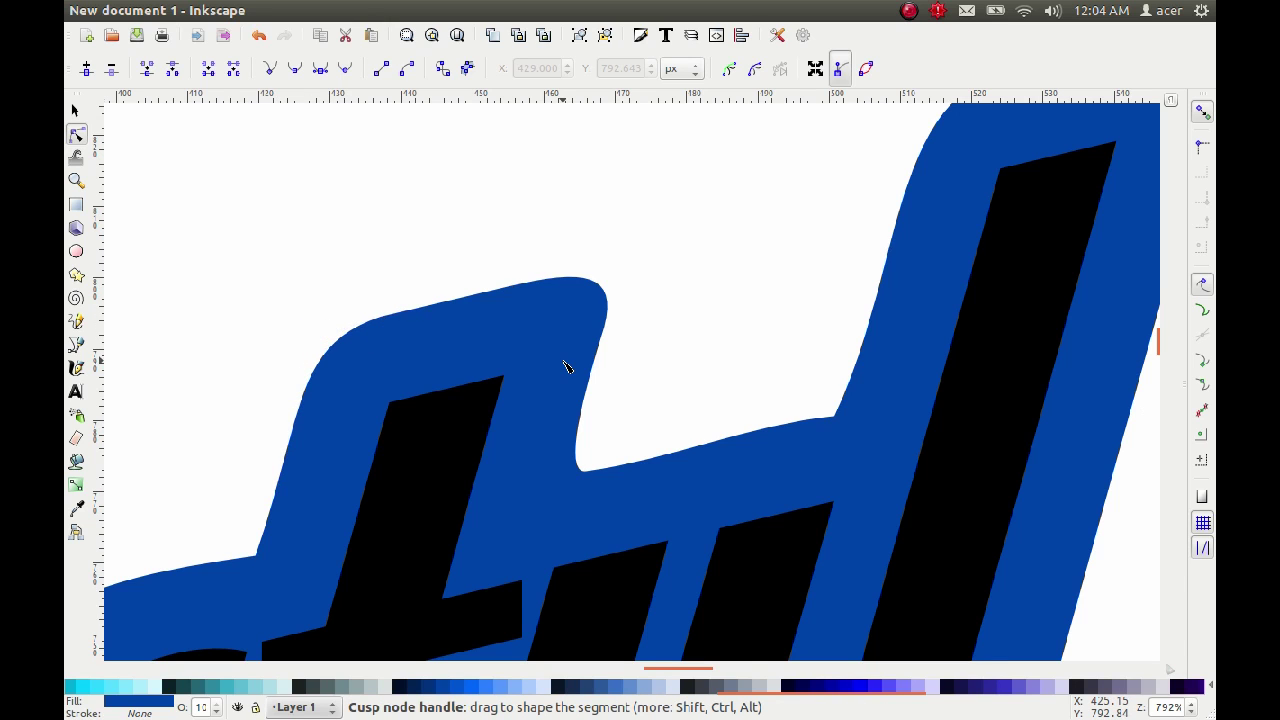
ctrl+scroll(563, 363, down, 4)
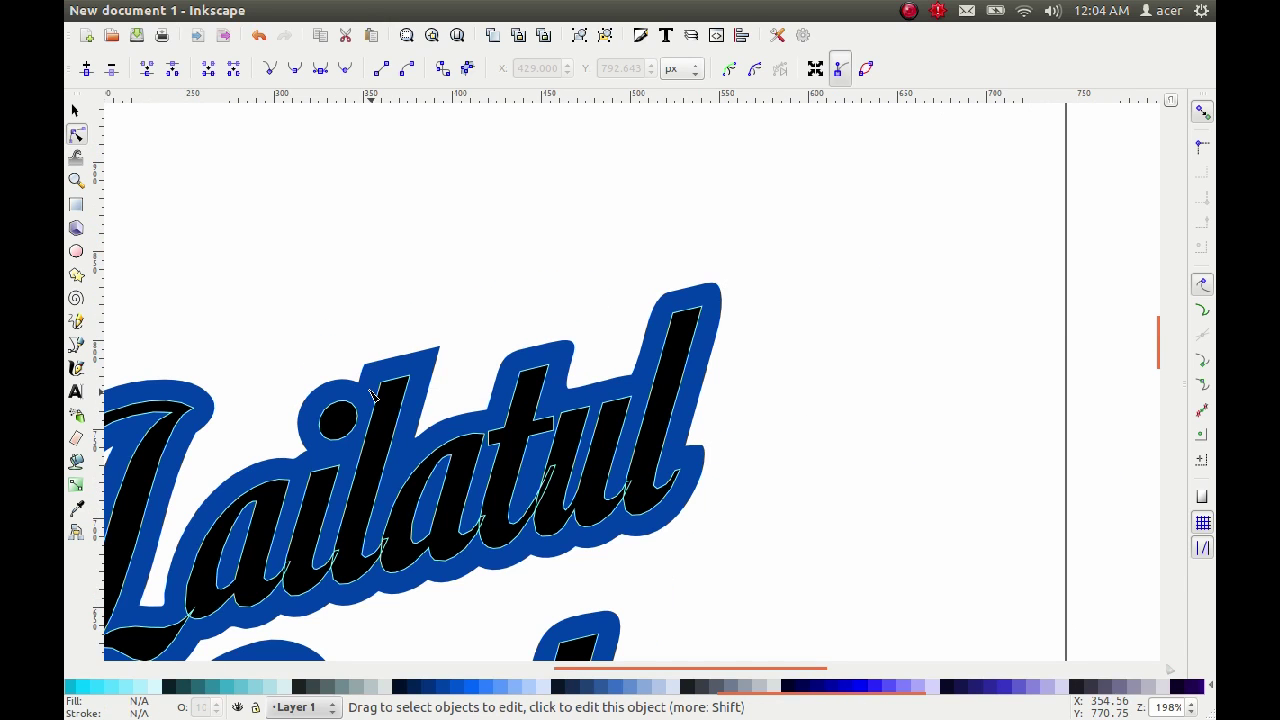
- Remove the spiky corner node on the outline's upper-left bump
click(716, 318)
ctrl+scroll(716, 318, up, 1)
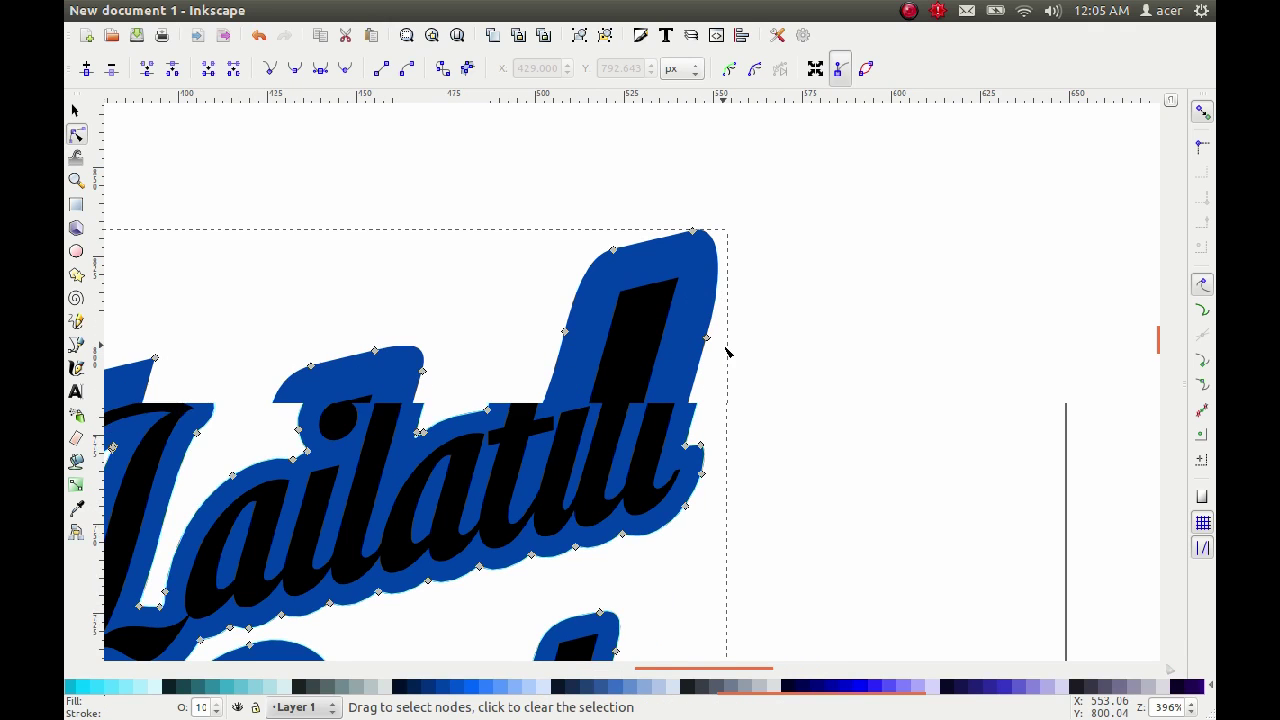
ctrl+scroll(722, 345, up, 1)
click(707, 338)
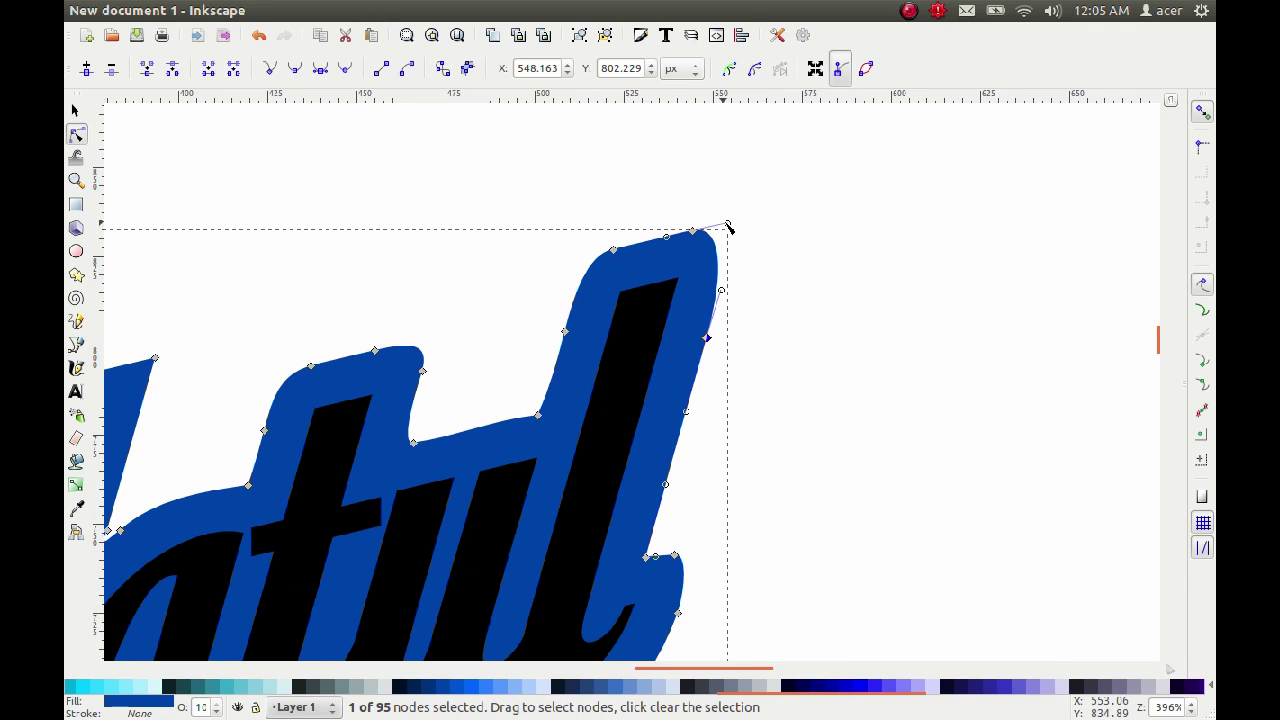
click(800, 249)
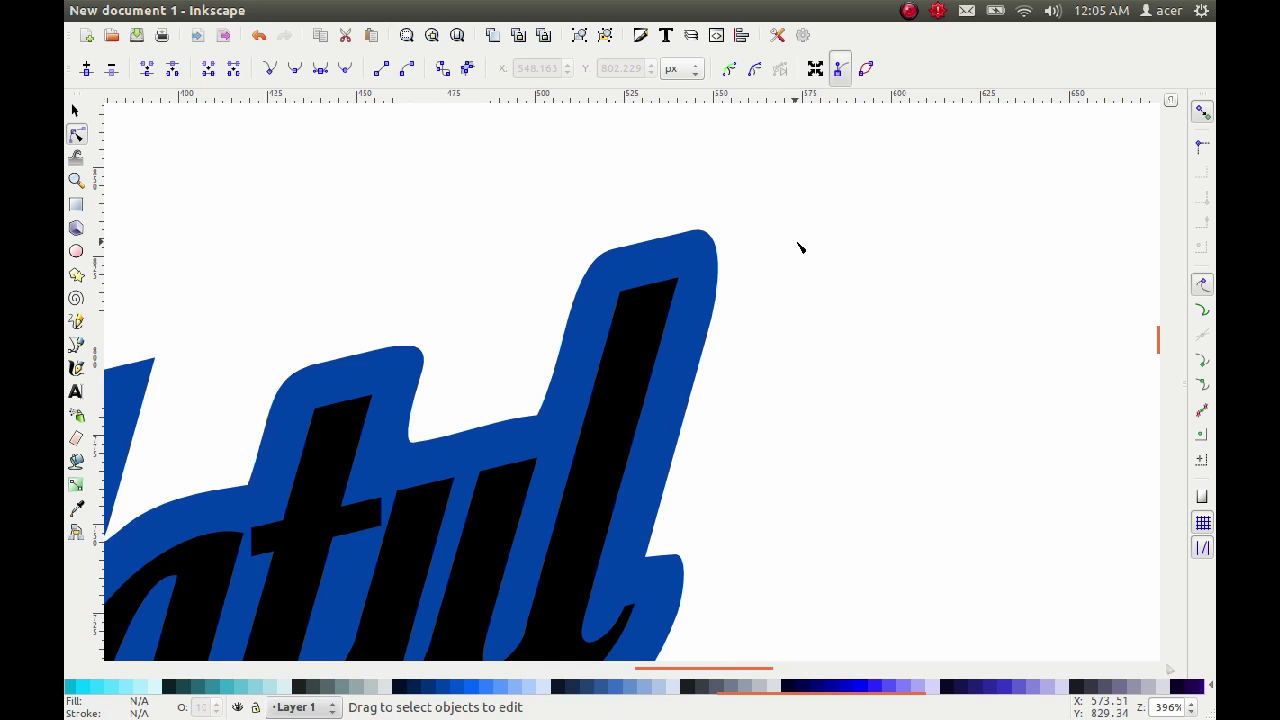
ctrl+scroll(800, 249, down, 1)
ctrl+scroll(260, 356, up, 1)
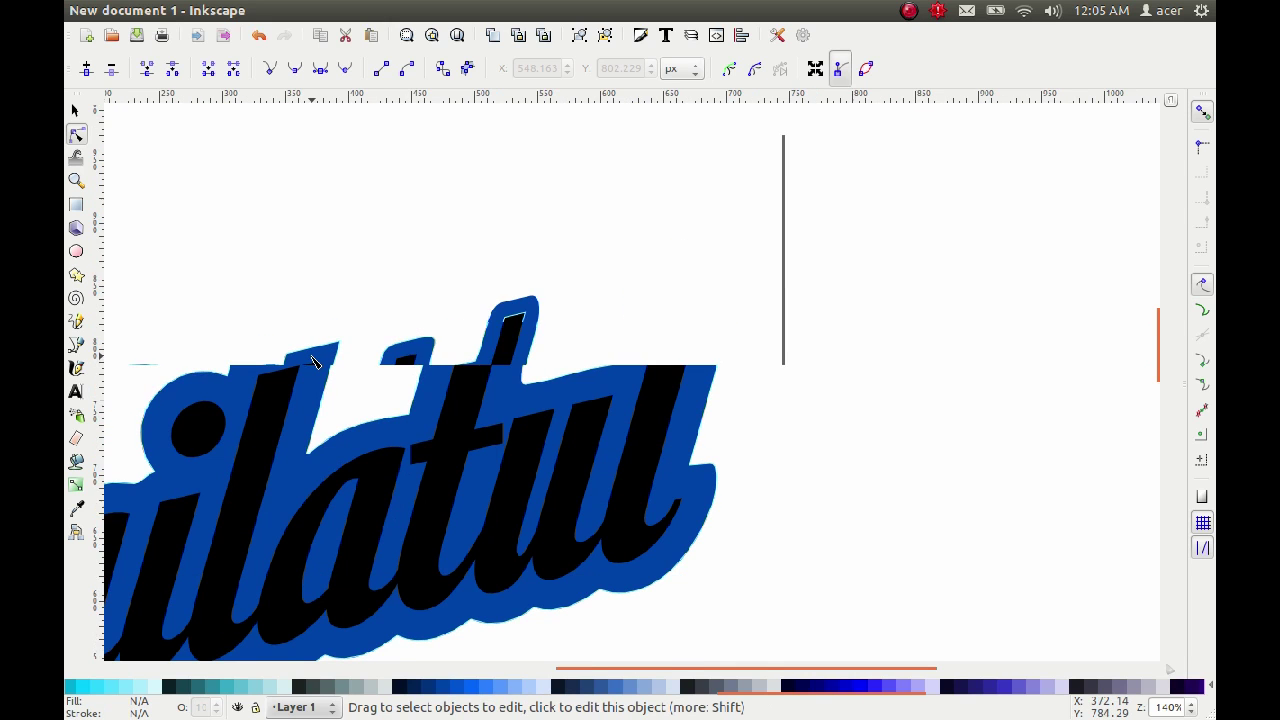
ctrl+scroll(255, 355, up, 1)
click(248, 343)
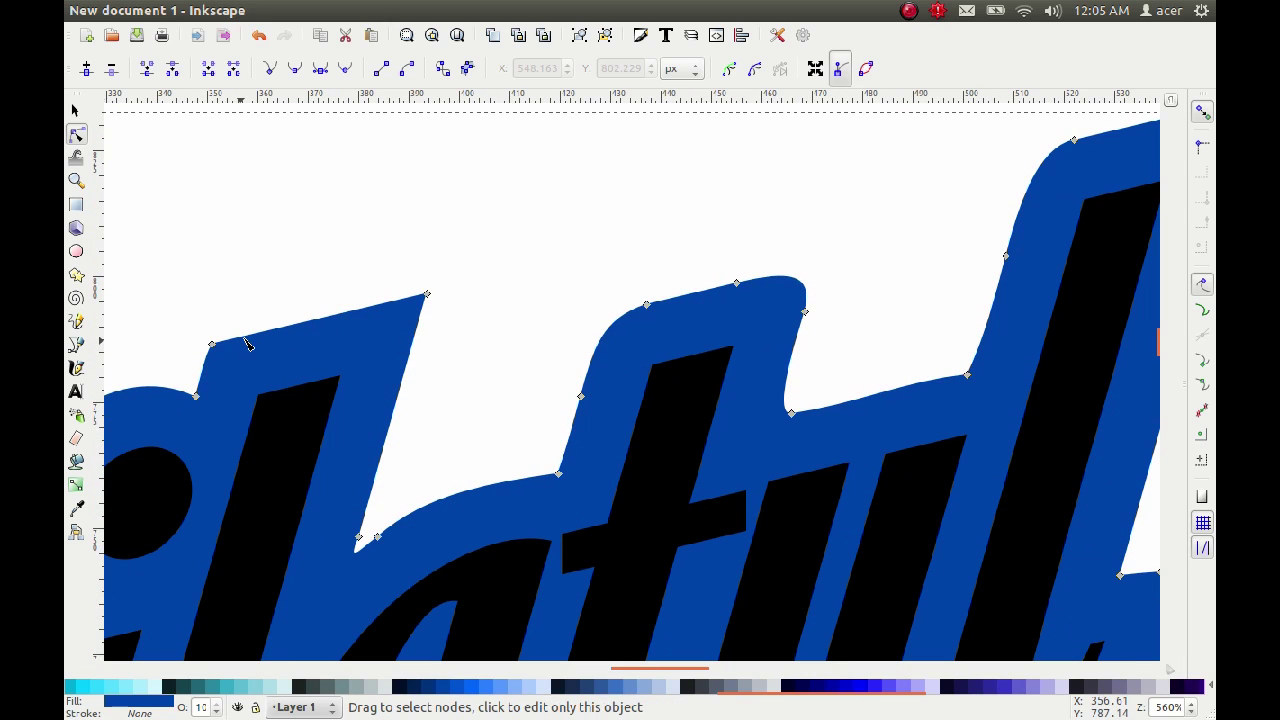
click(256, 340)
click(203, 385)
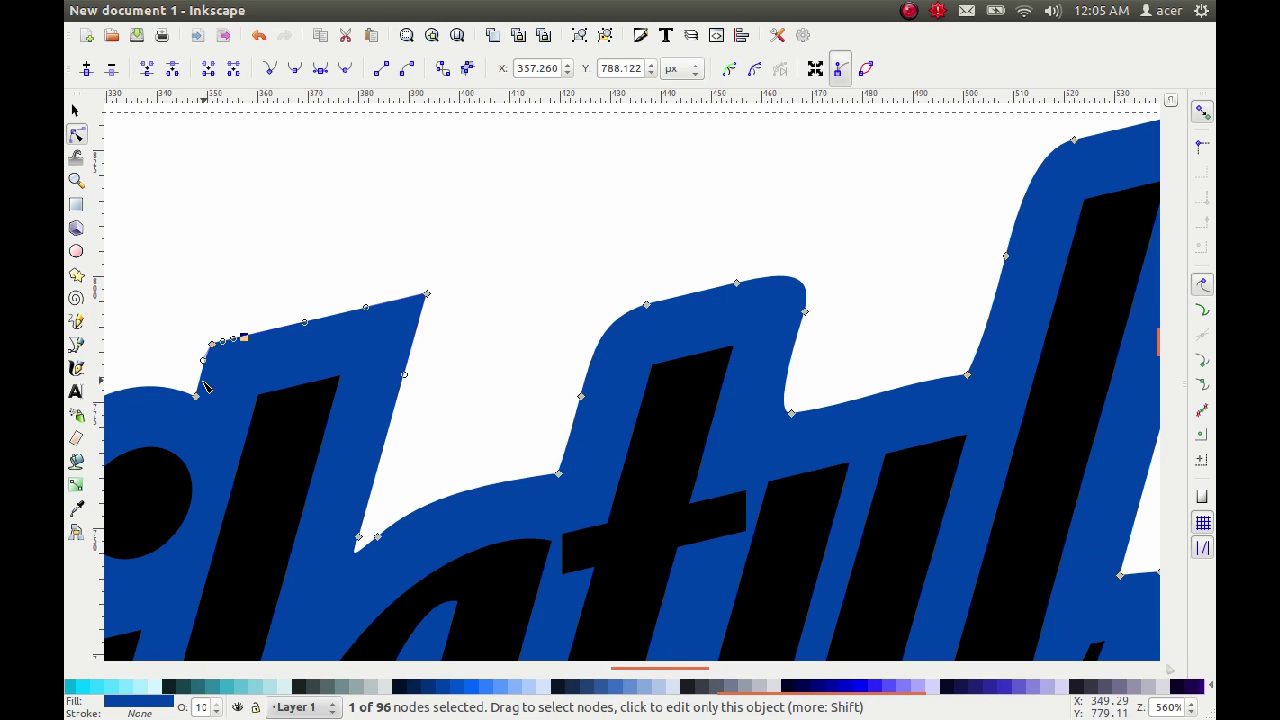
click(228, 344)
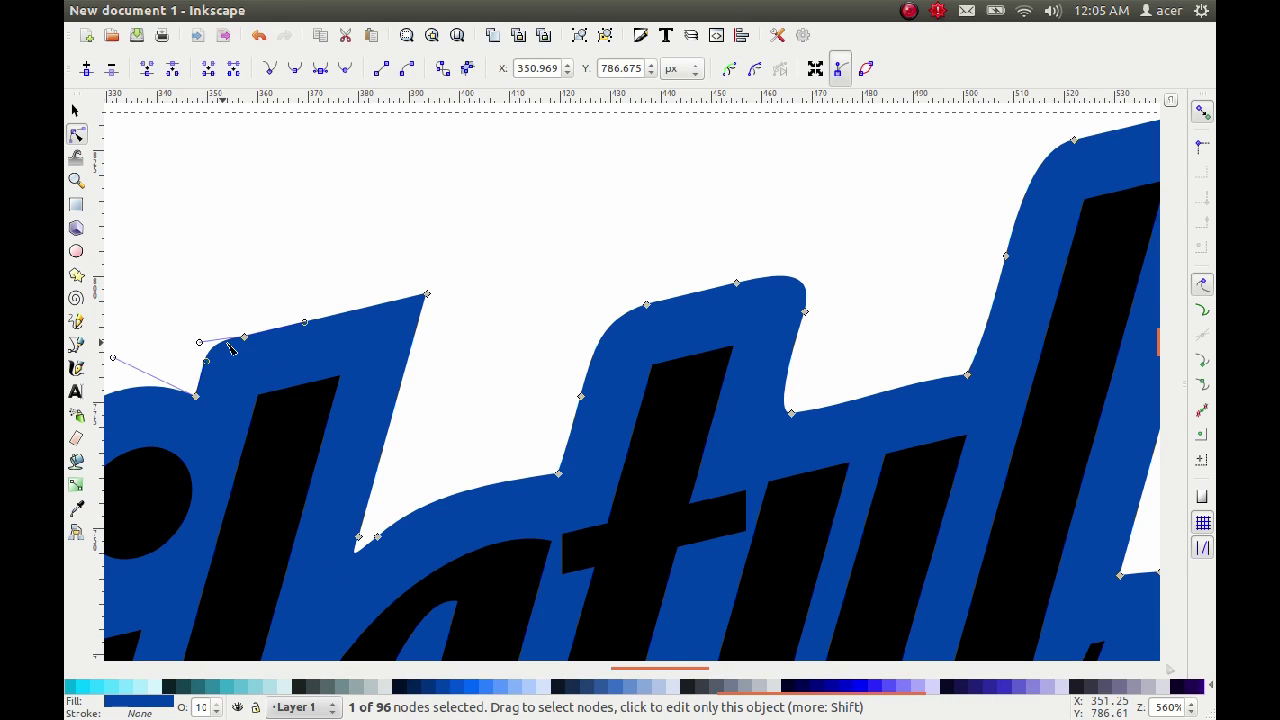
key(Delete)
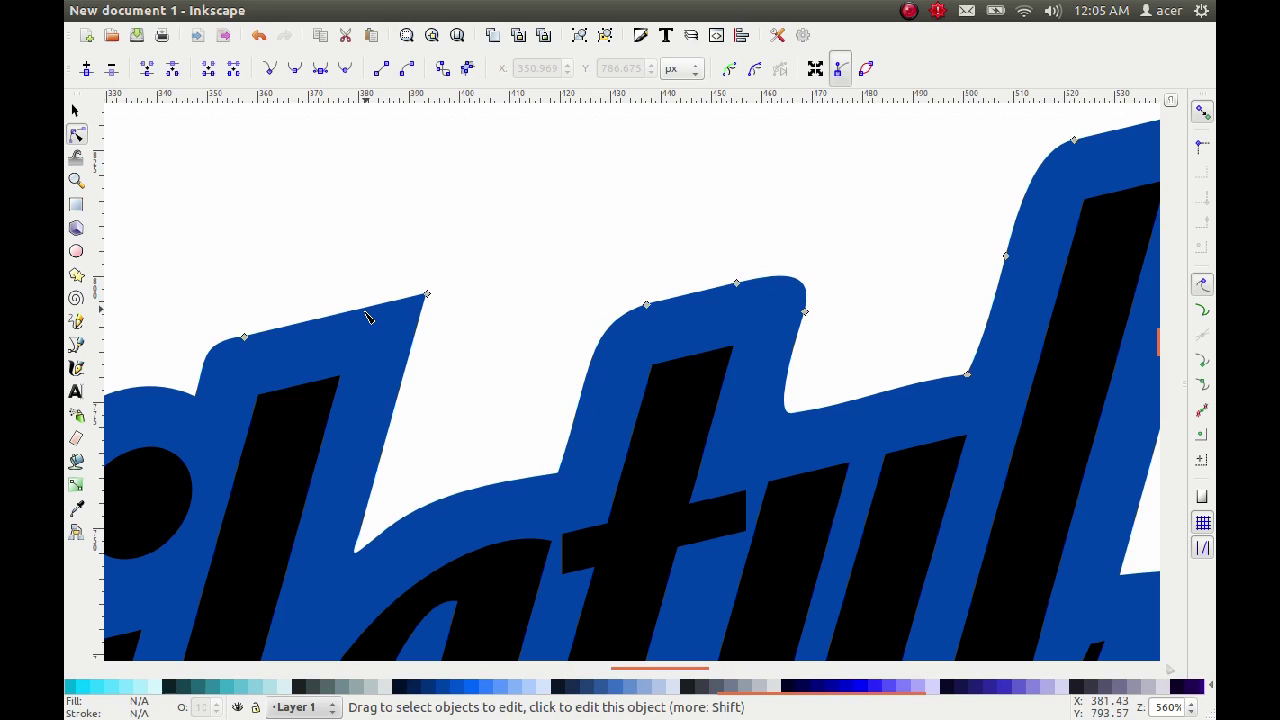
- Add a node on the outline's top edge and delete the sharp top corner node
double_click(367, 313)
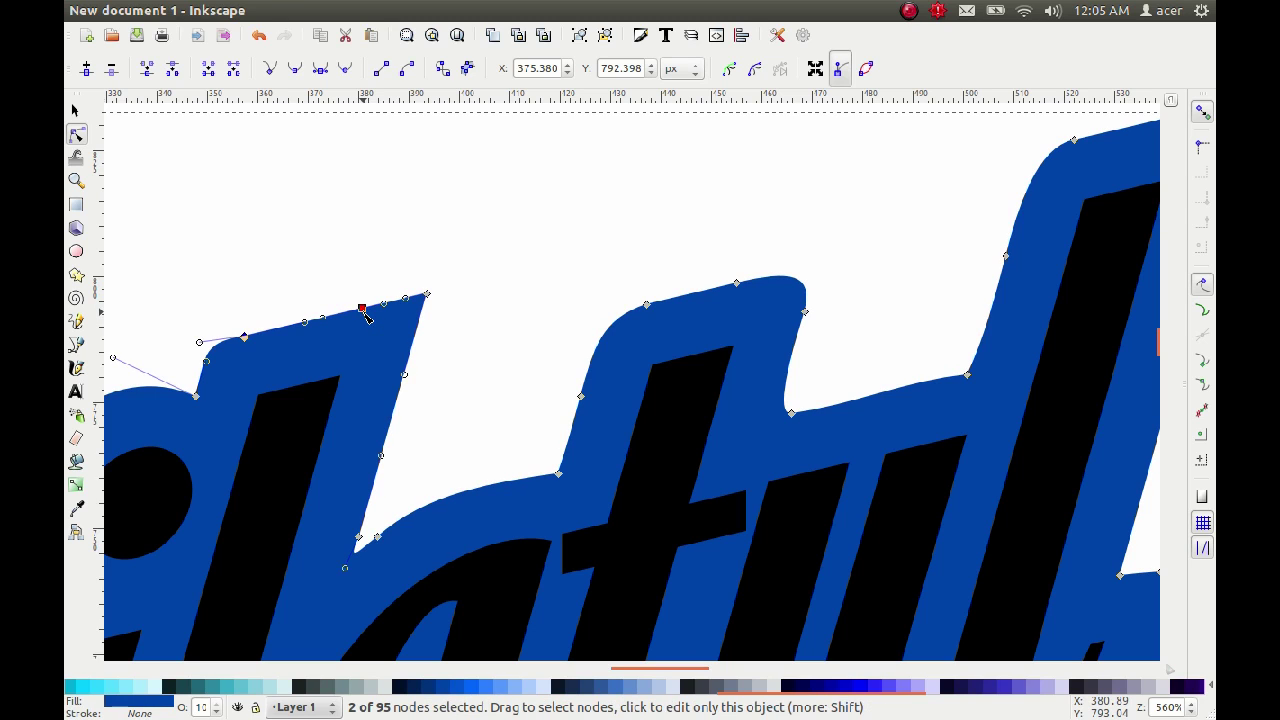
click(398, 402)
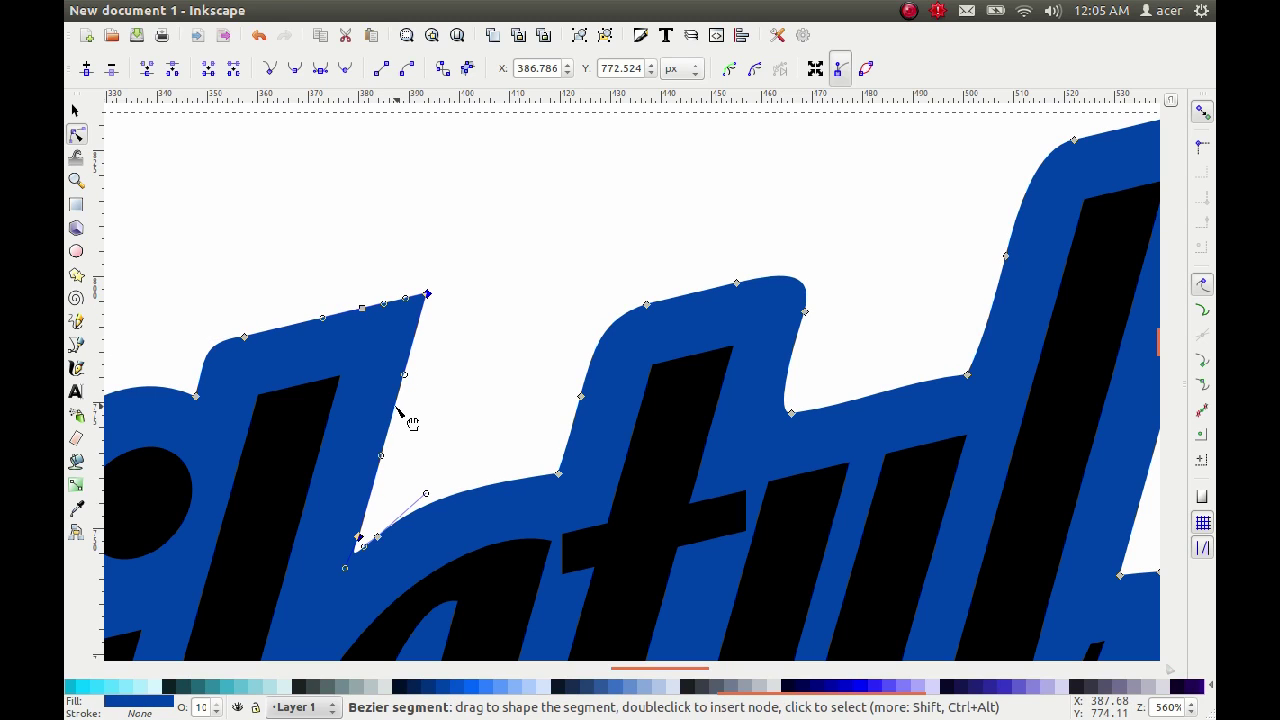
click(428, 293)
key(Delete)
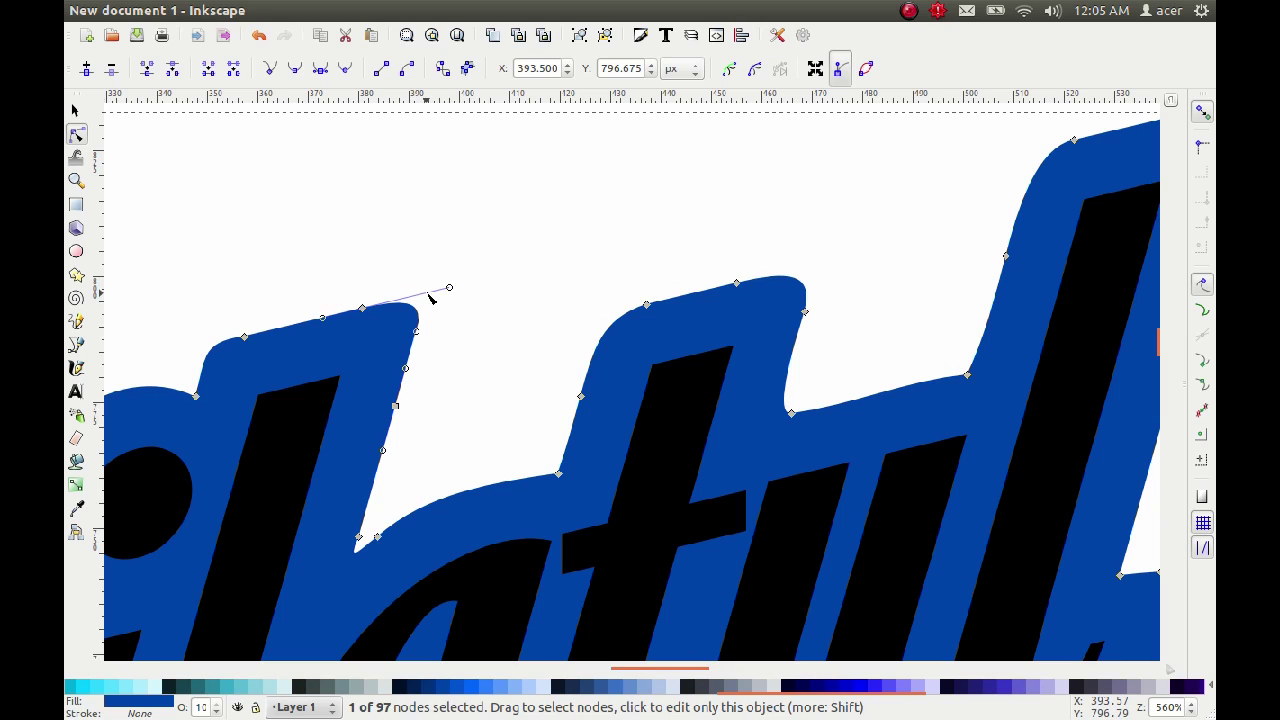
click(439, 289)
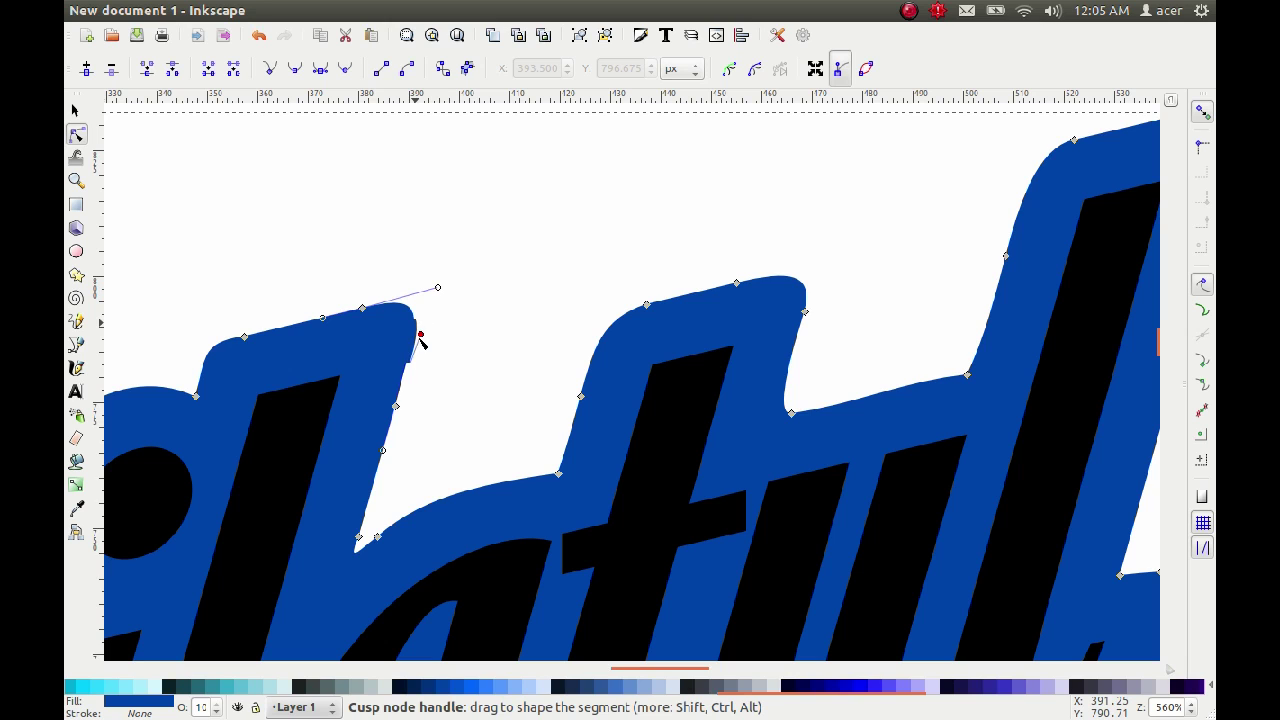
click(463, 311)
- Smooth the outline's dip beside the top of the 'L' by adding and dragging a node
ctrl+scroll(478, 368, down, 1)
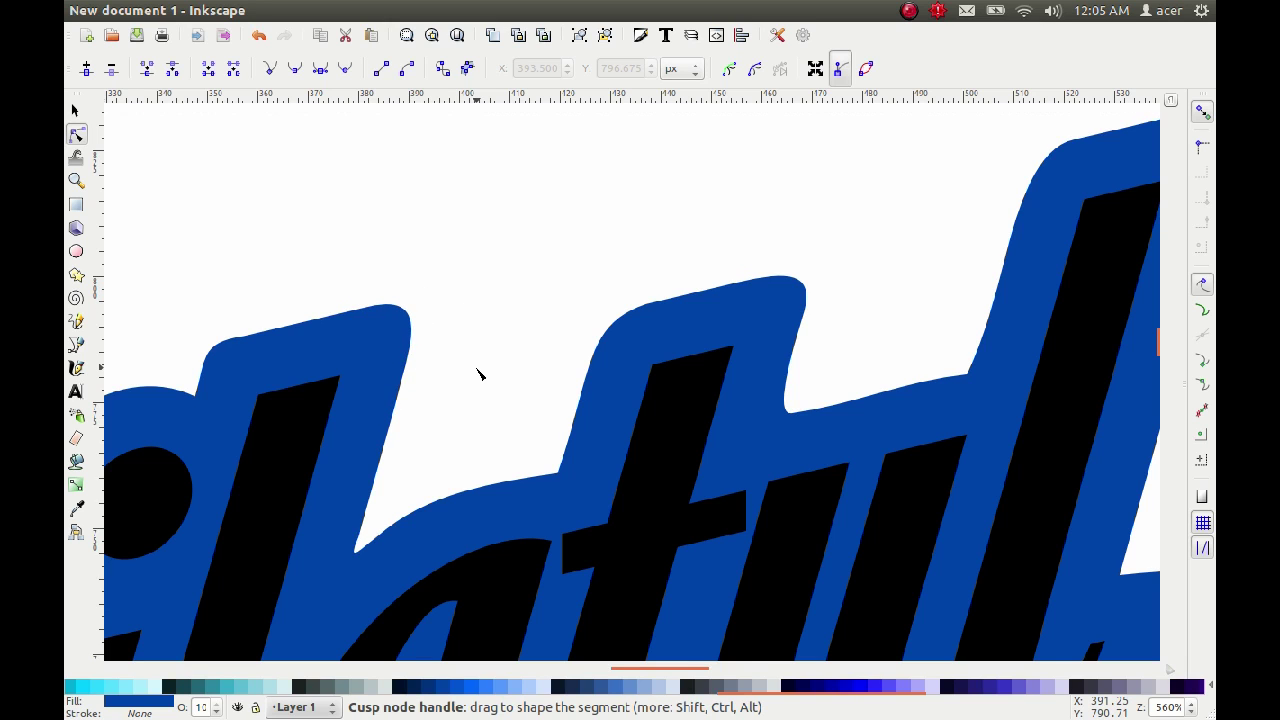
ctrl+scroll(478, 368, down, 1)
ctrl+scroll(478, 368, down, 1)
ctrl+scroll(386, 391, down, 1)
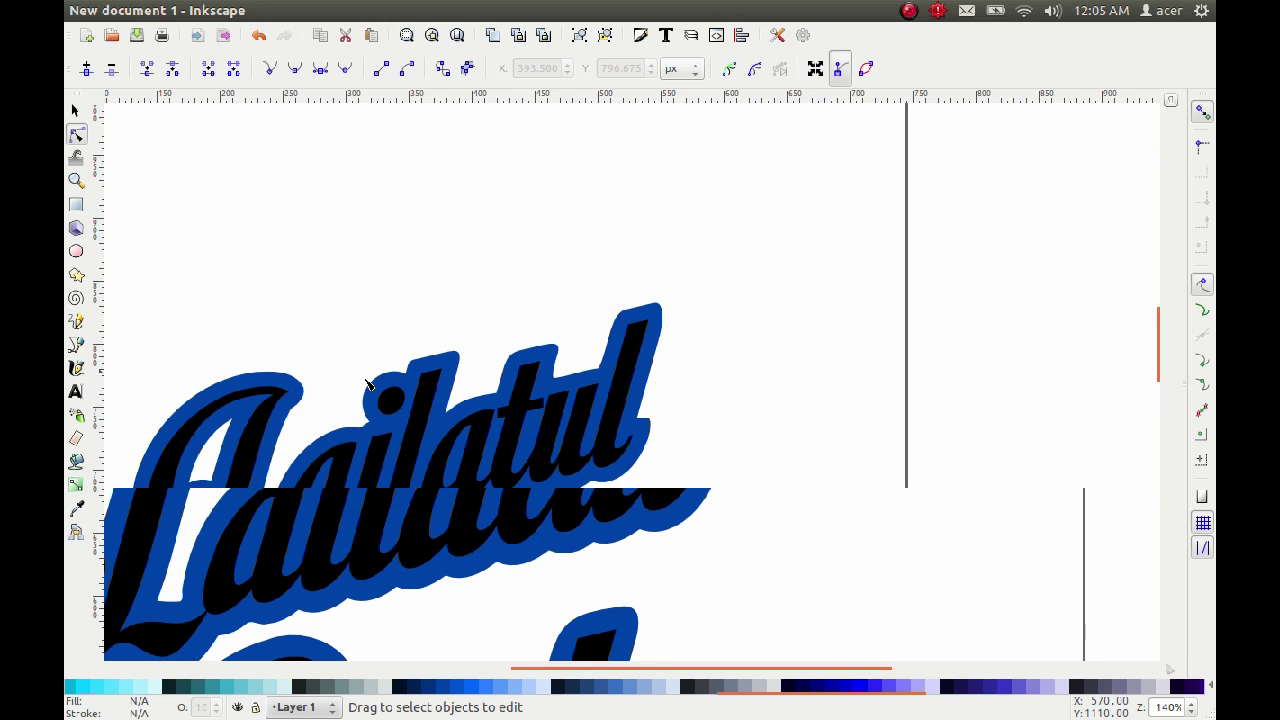
ctrl+scroll(291, 420, up, 6)
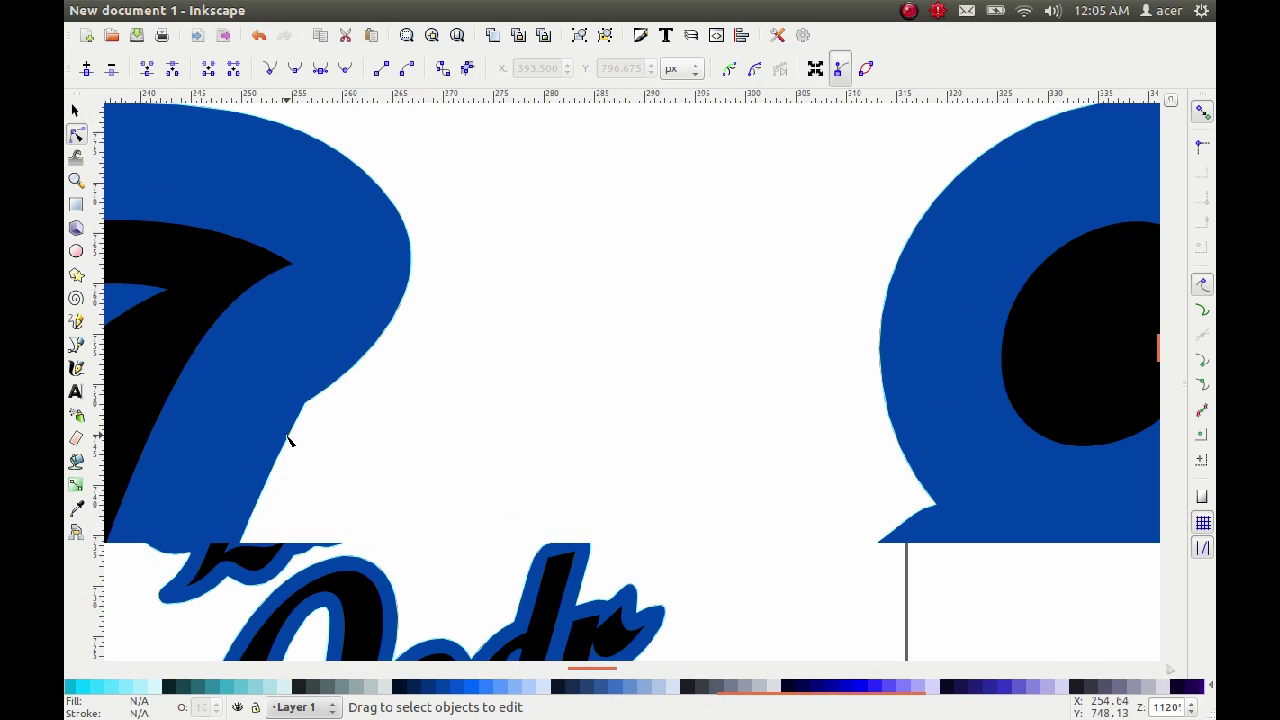
click(275, 474)
double_click(305, 410)
drag(306, 409, 388, 415)
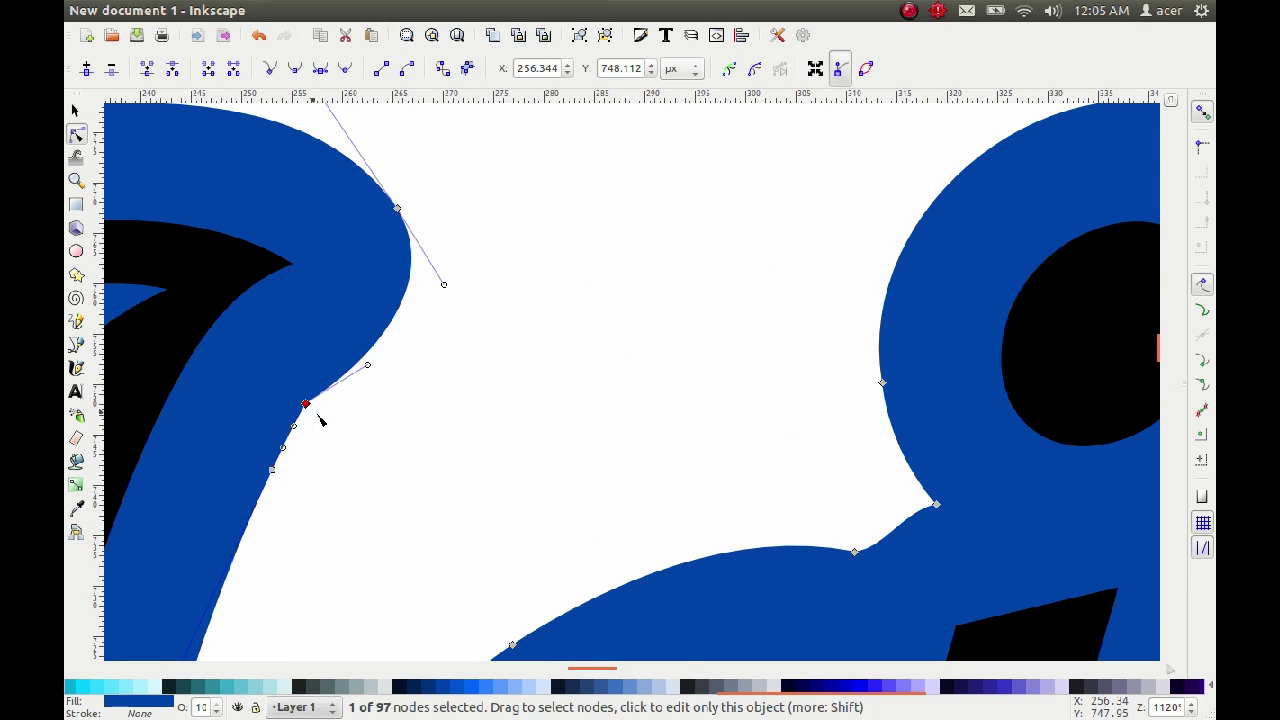
click(388, 415)
ctrl+scroll(391, 411, down, 4)
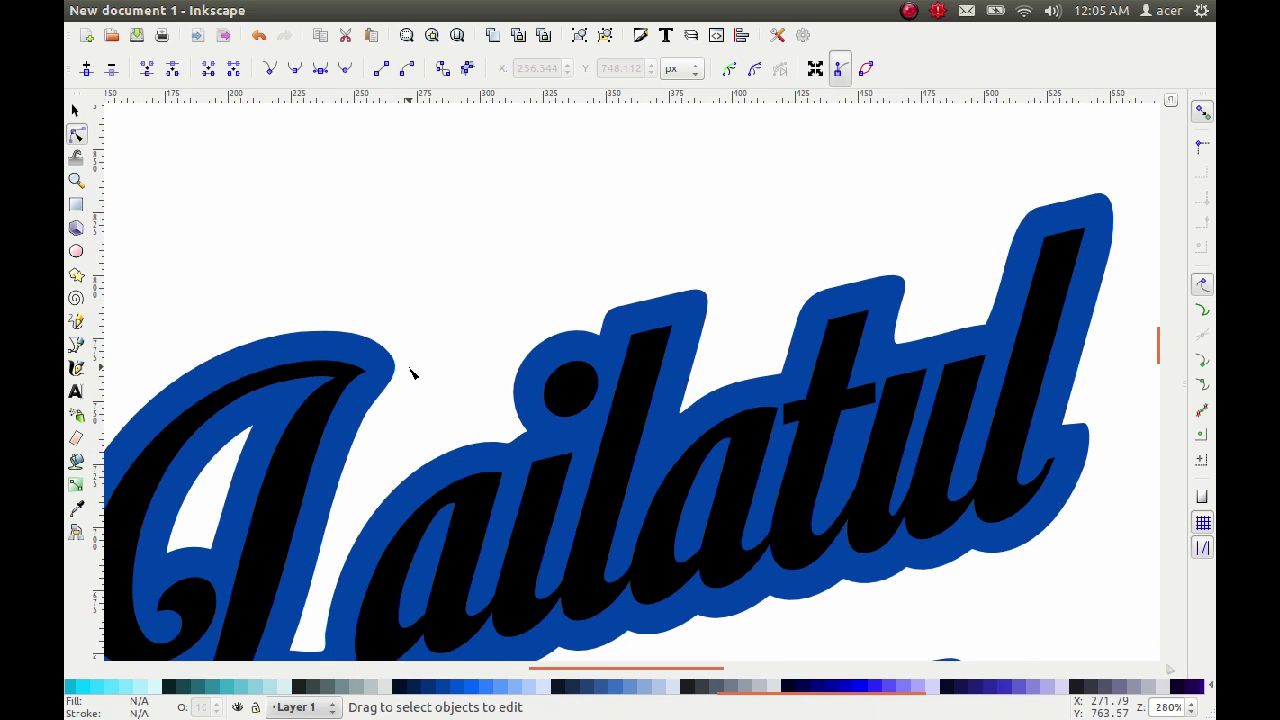
ctrl+scroll(411, 373, down, 1)
ctrl+scroll(411, 373, down, 1)
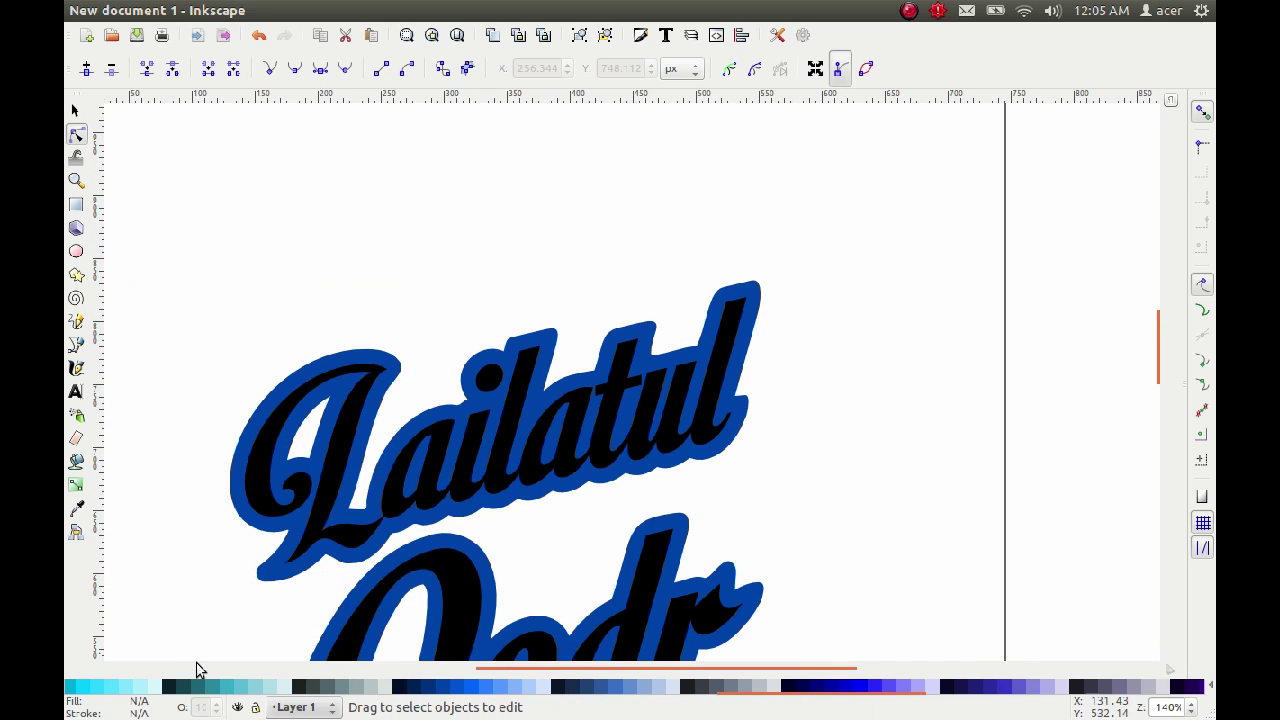
ctrl+scroll(665, 538, up, 1)
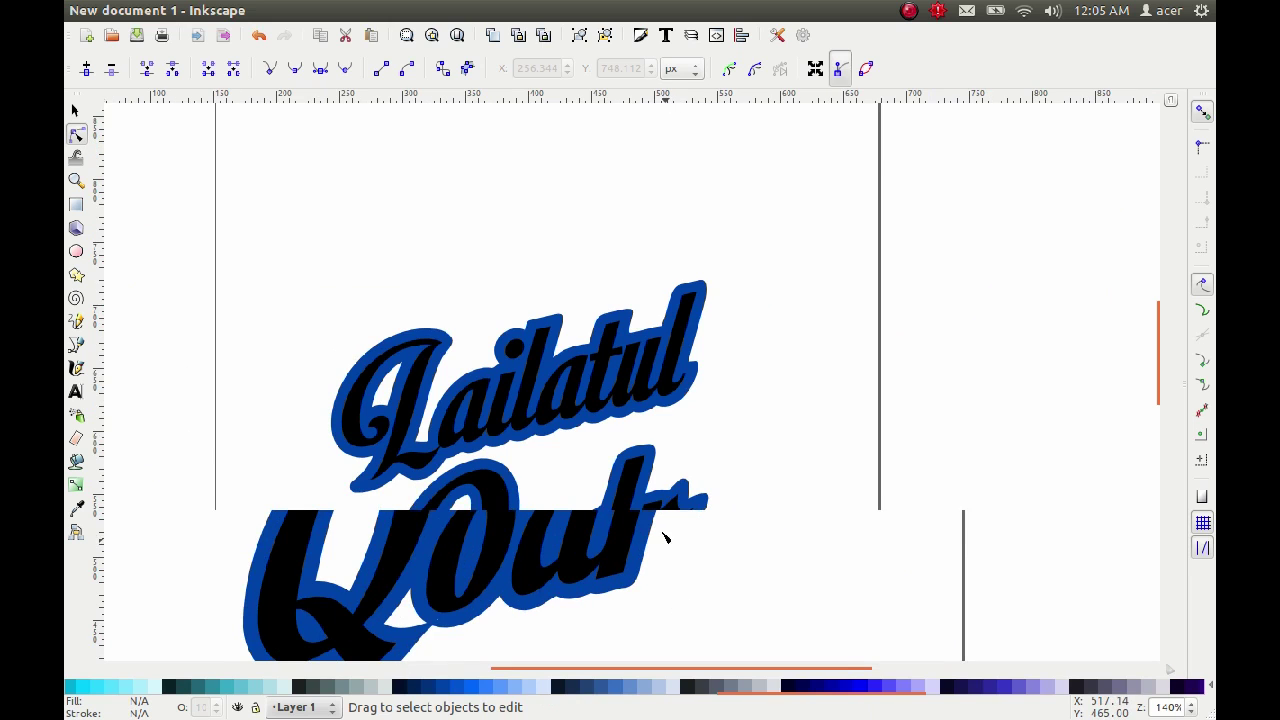
- Duplicate the blue outline shape
key(s)
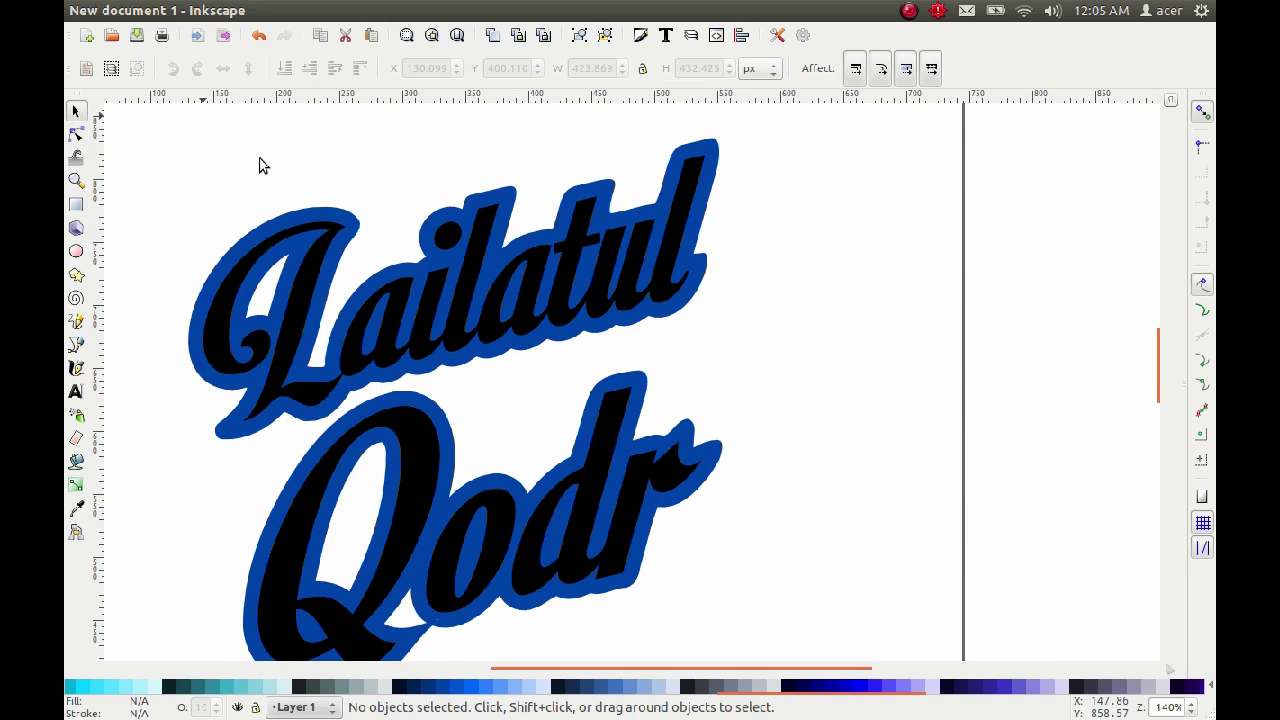
click(366, 232)
ctrl+scroll(526, 545, down, 2)
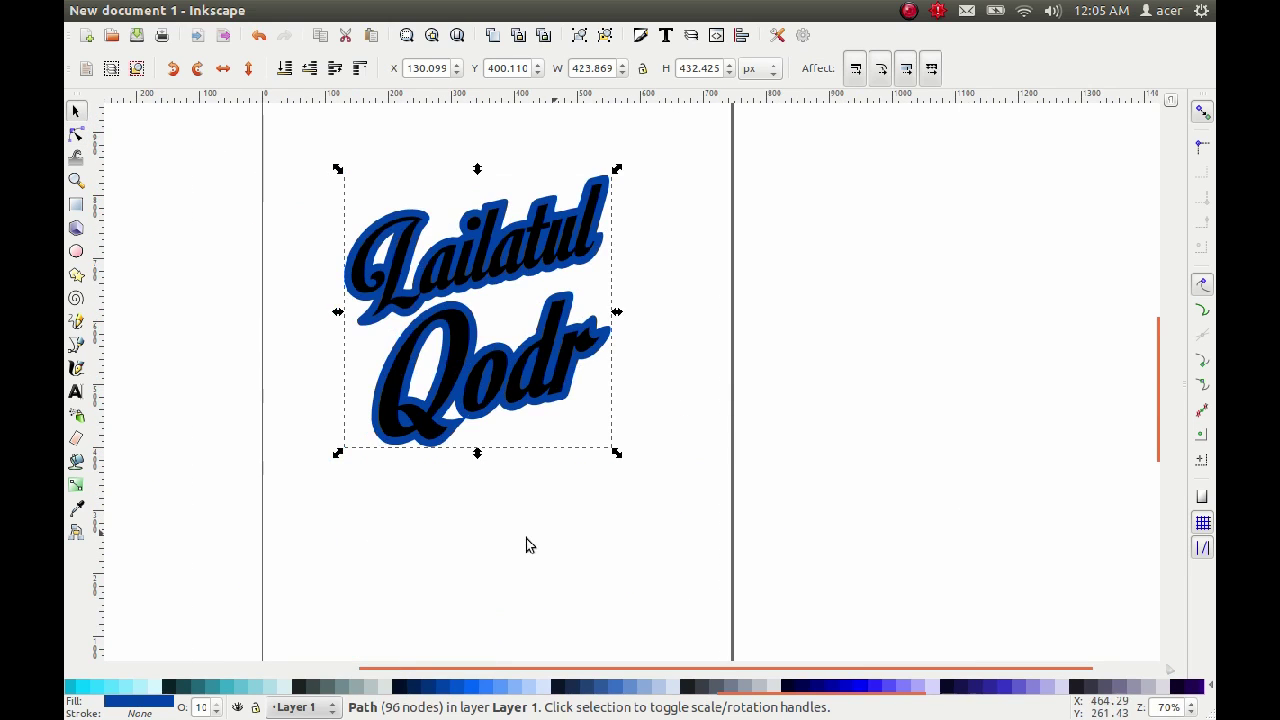
ctrl+scroll(482, 228, up, 2)
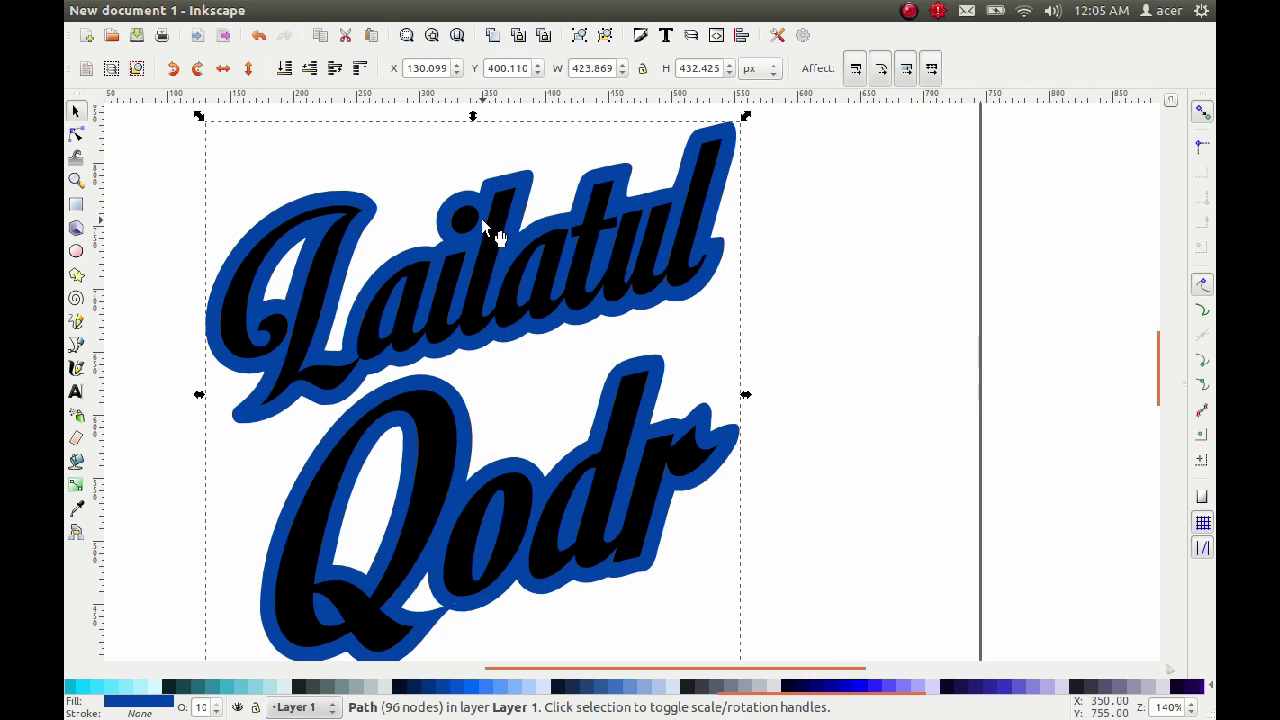
right_click(481, 195)
click(535, 343)
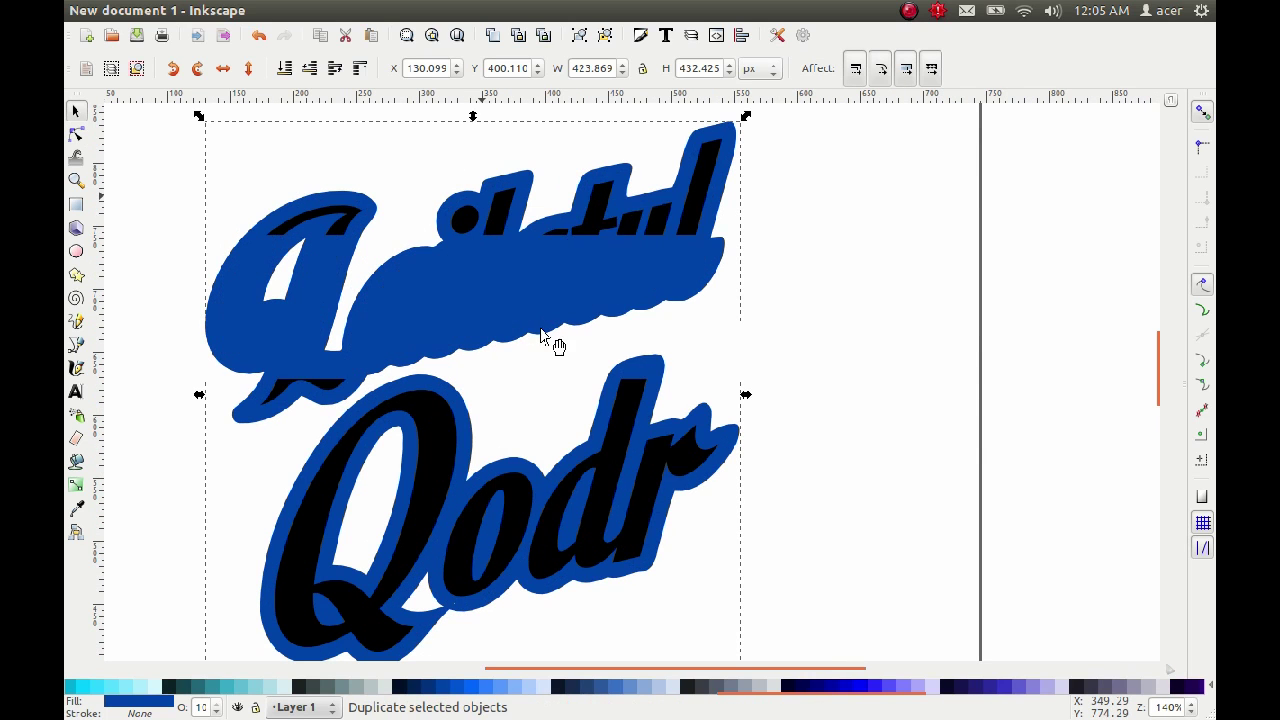
- Fill the duplicate dark navy and lower it behind the lettering
click(487, 687)
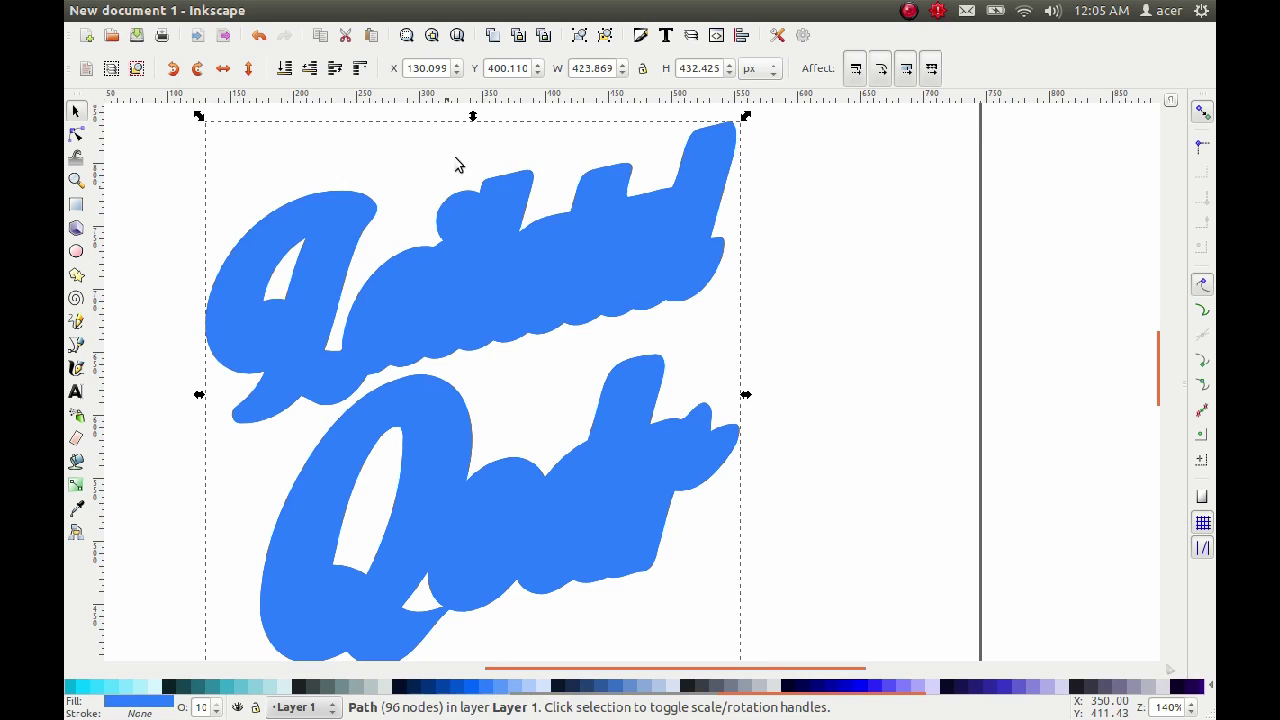
ctrl+scroll(509, 380, down, 1)
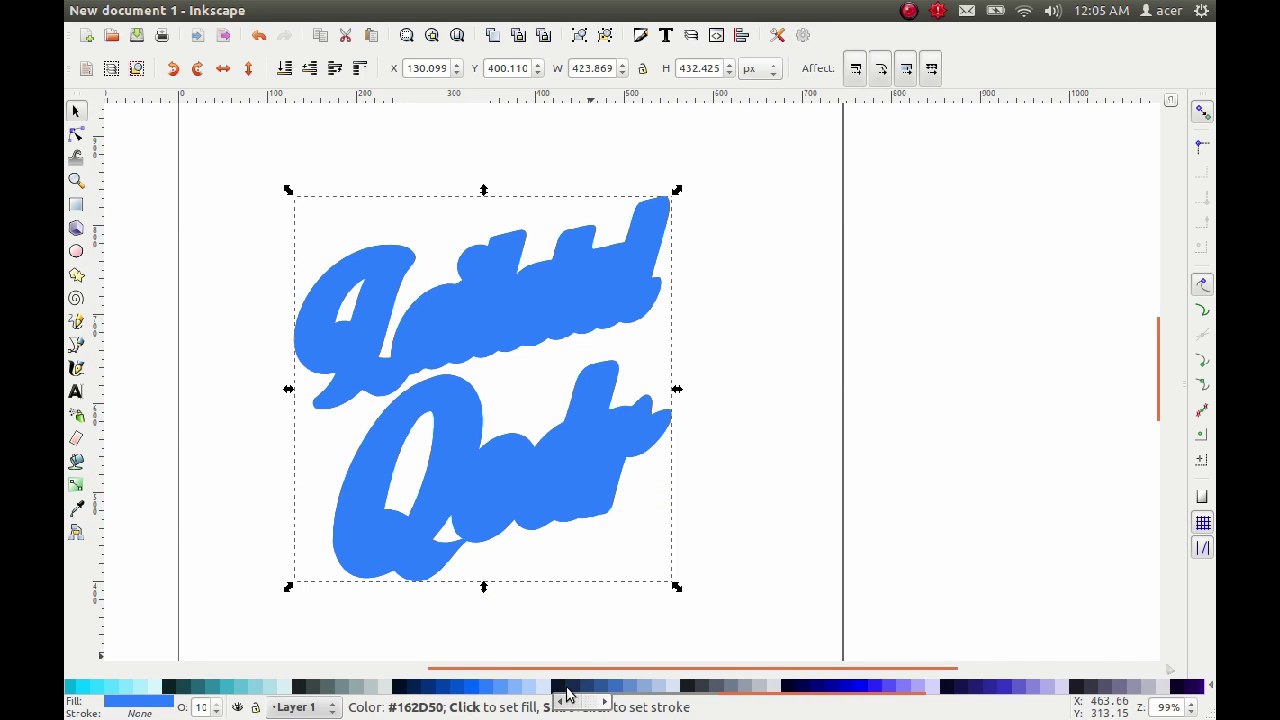
click(565, 687)
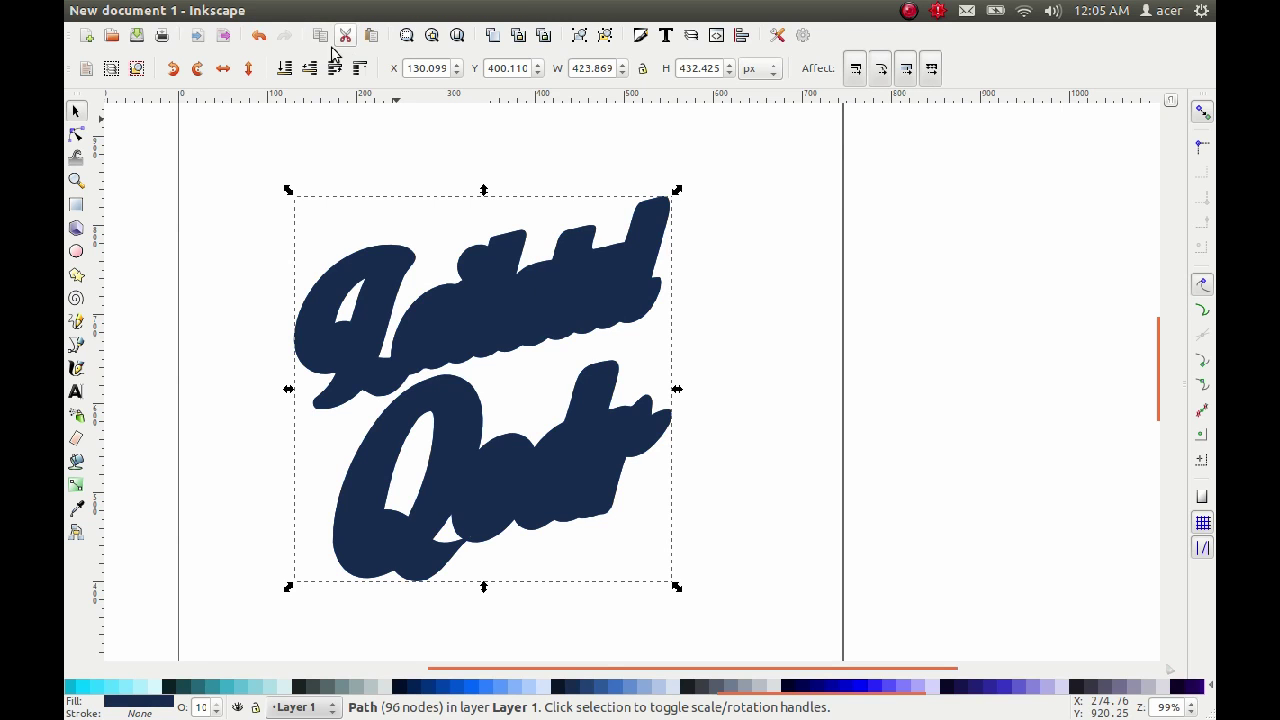
click(284, 68)
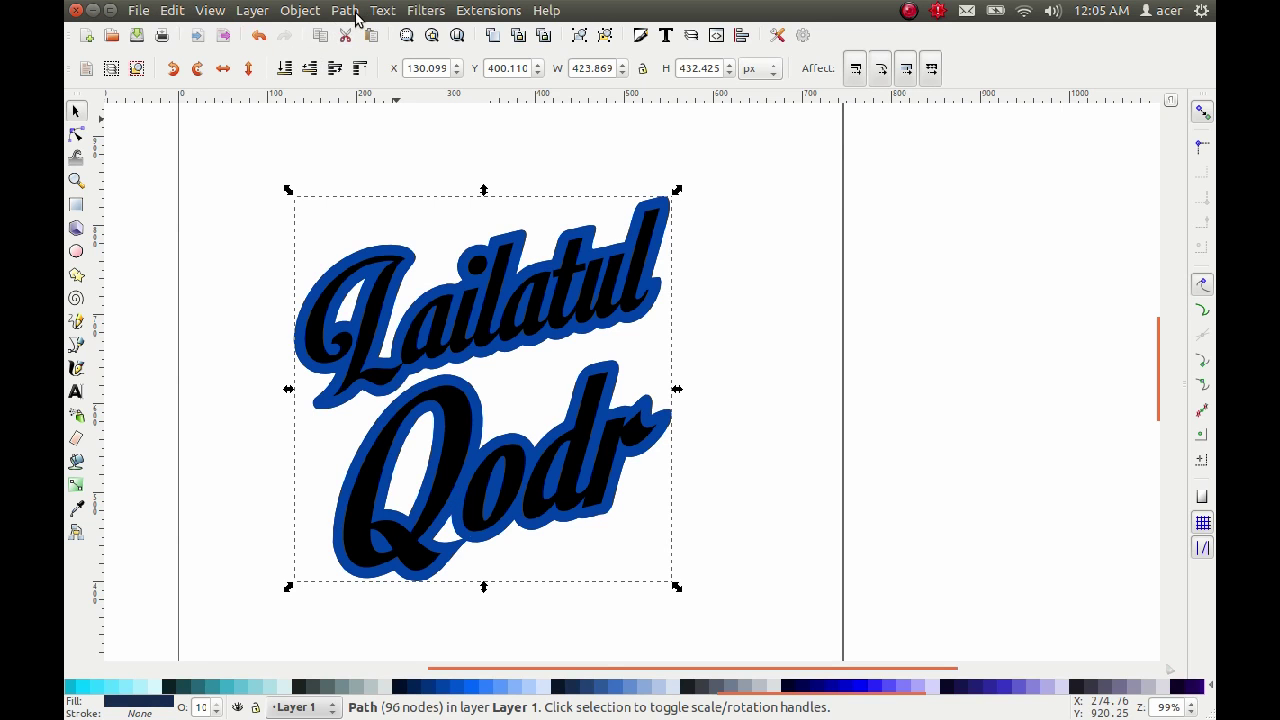
click(350, 12)
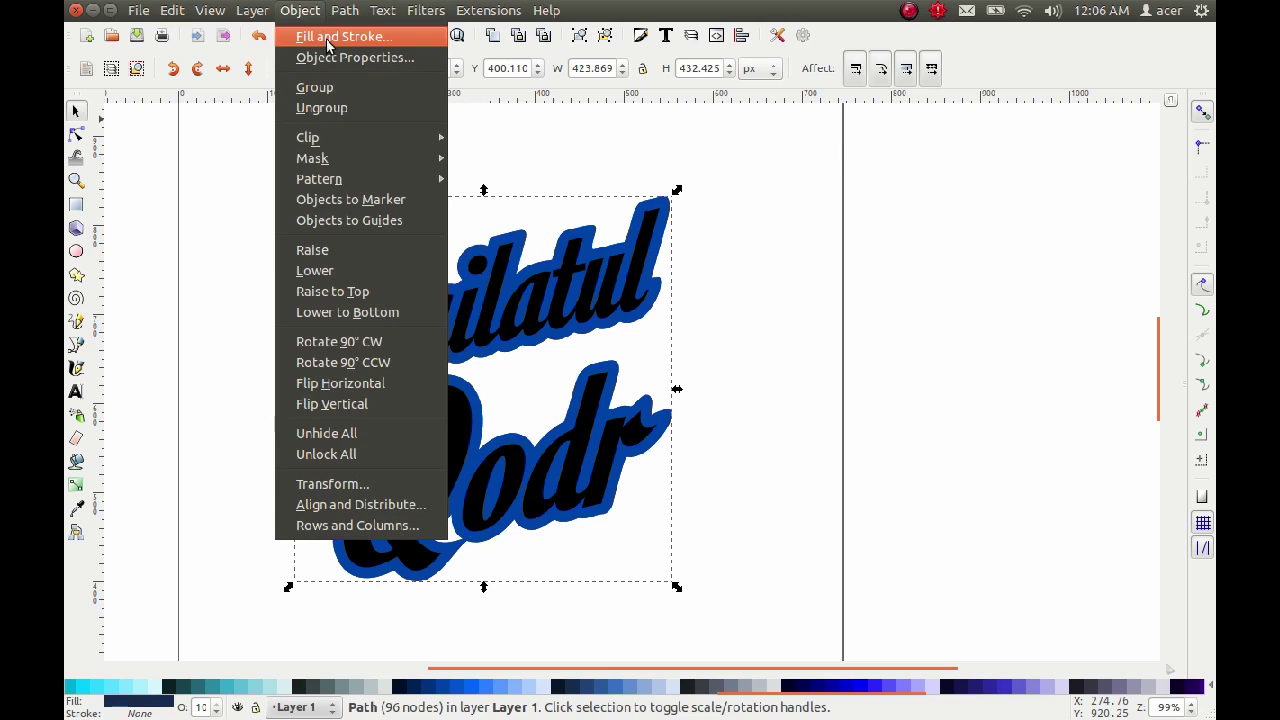
click(561, 143)
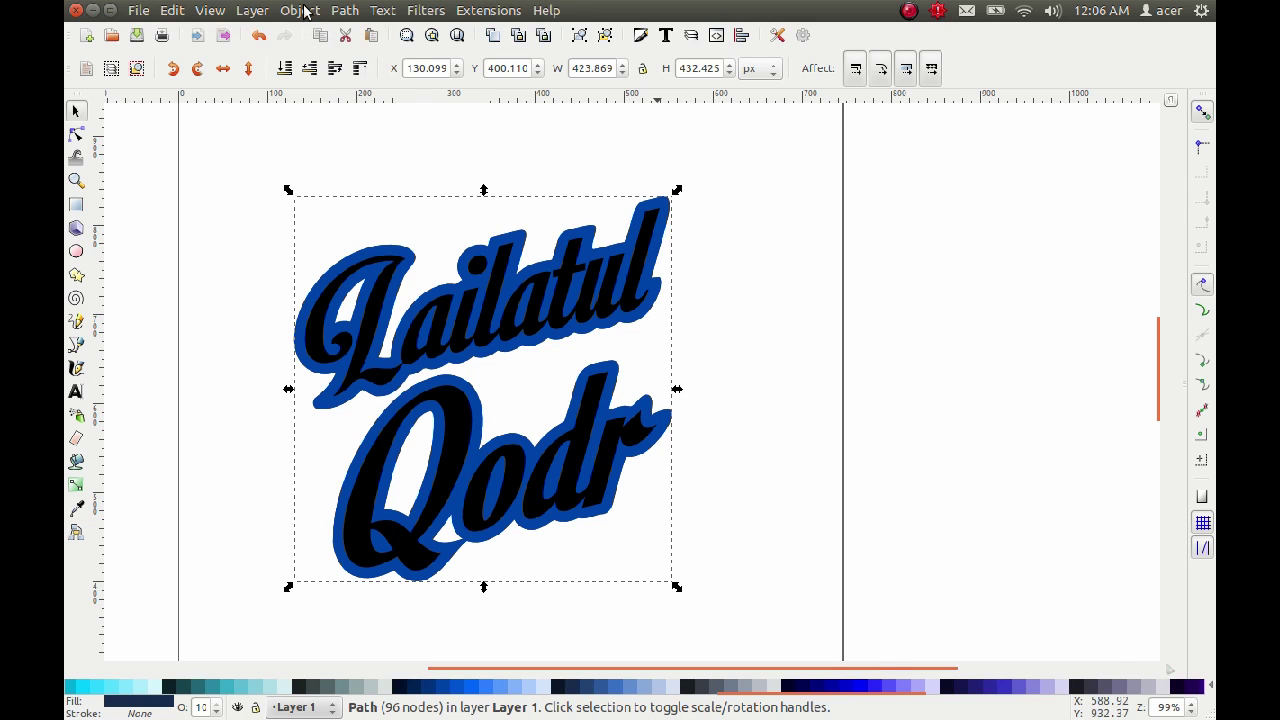
- Blur the navy copy into a soft shadow and make the outline white
key(shift+ctrl+f)
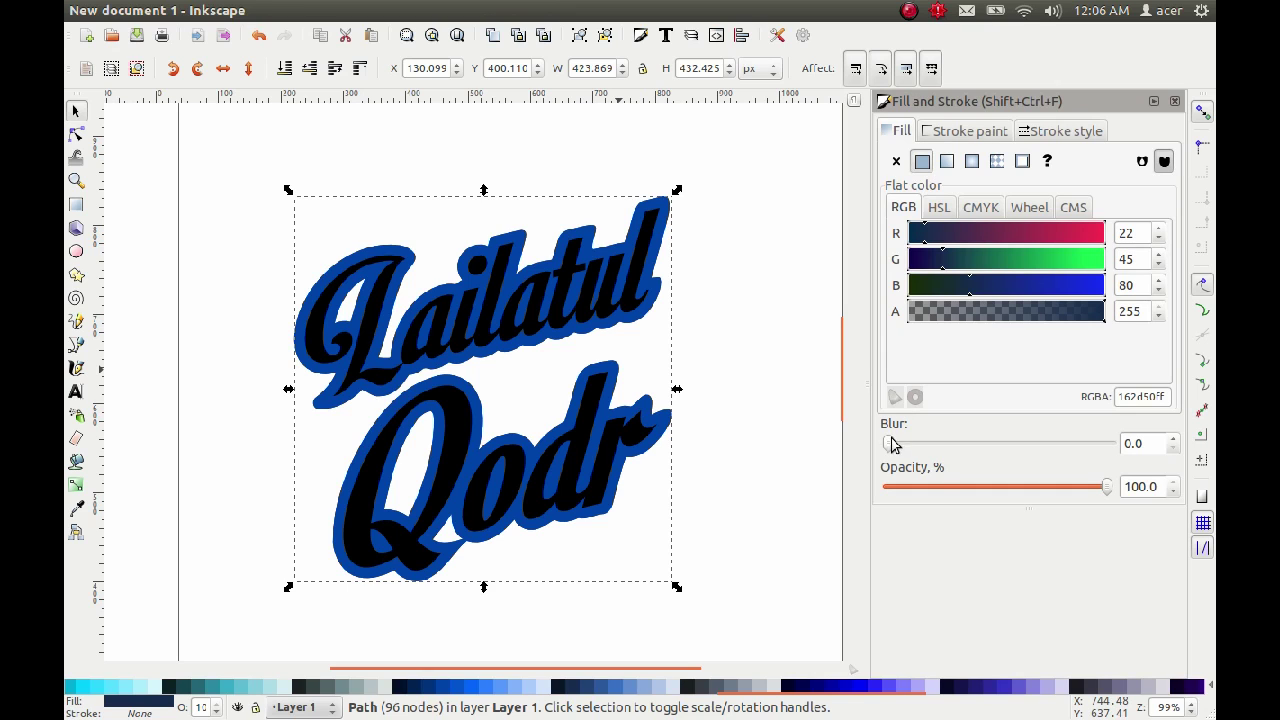
click(901, 446)
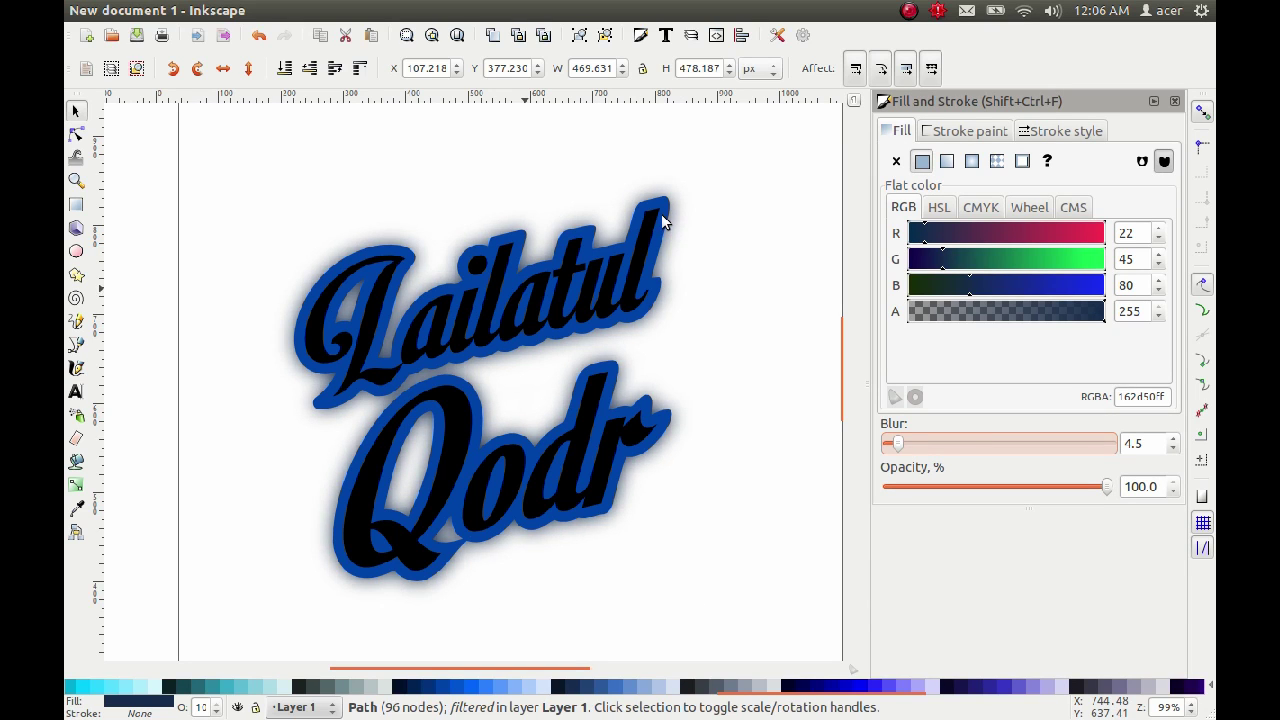
key(ctrl+z)
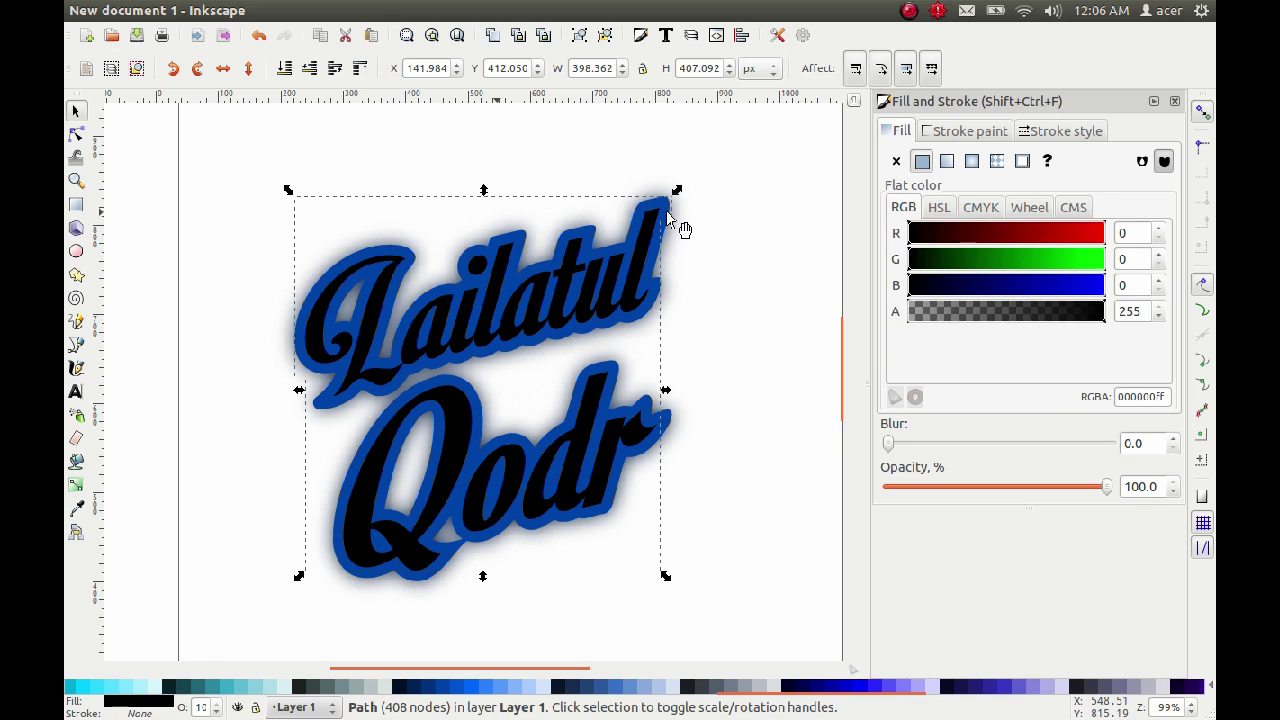
key(ctrl+z)
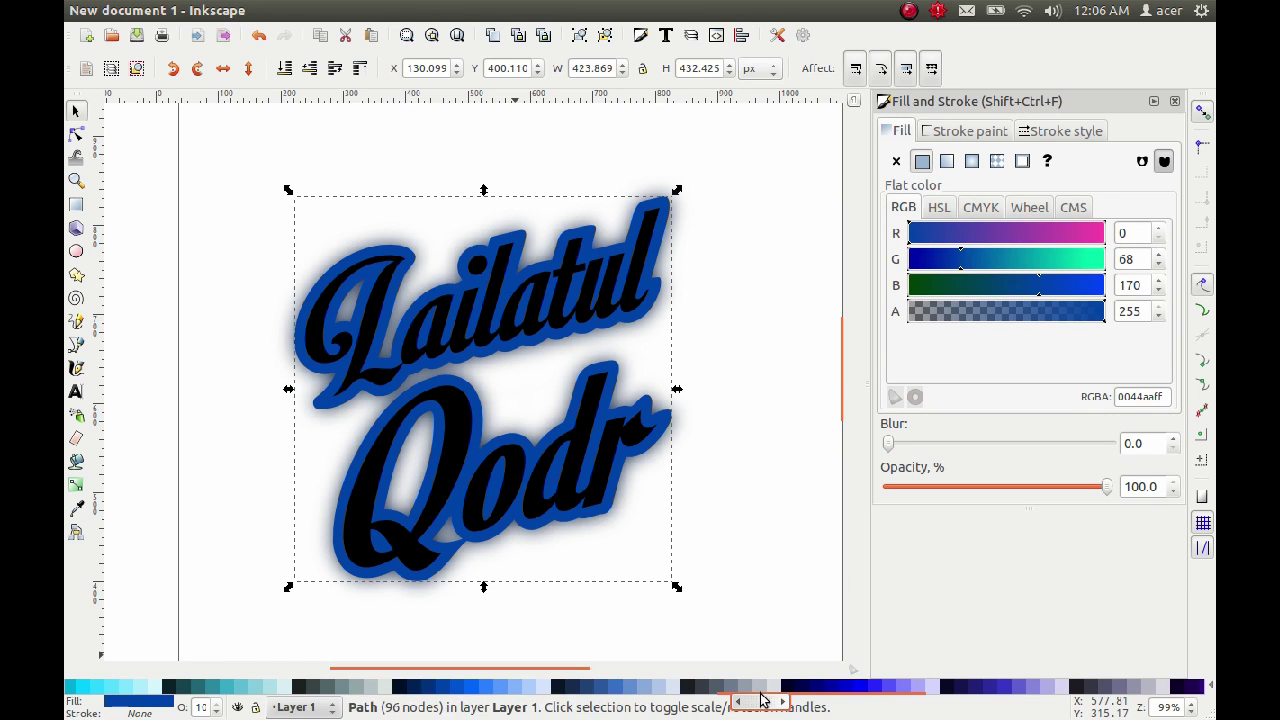
drag(761, 693, 108, 693)
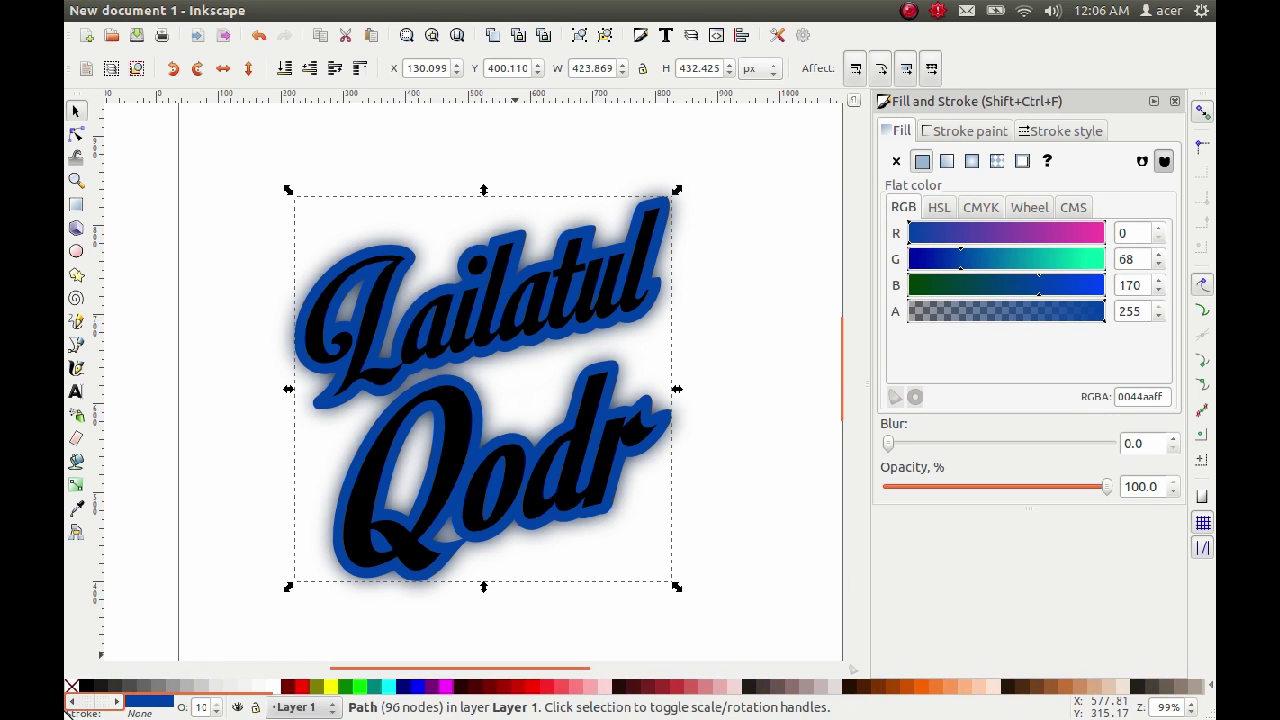
click(280, 692)
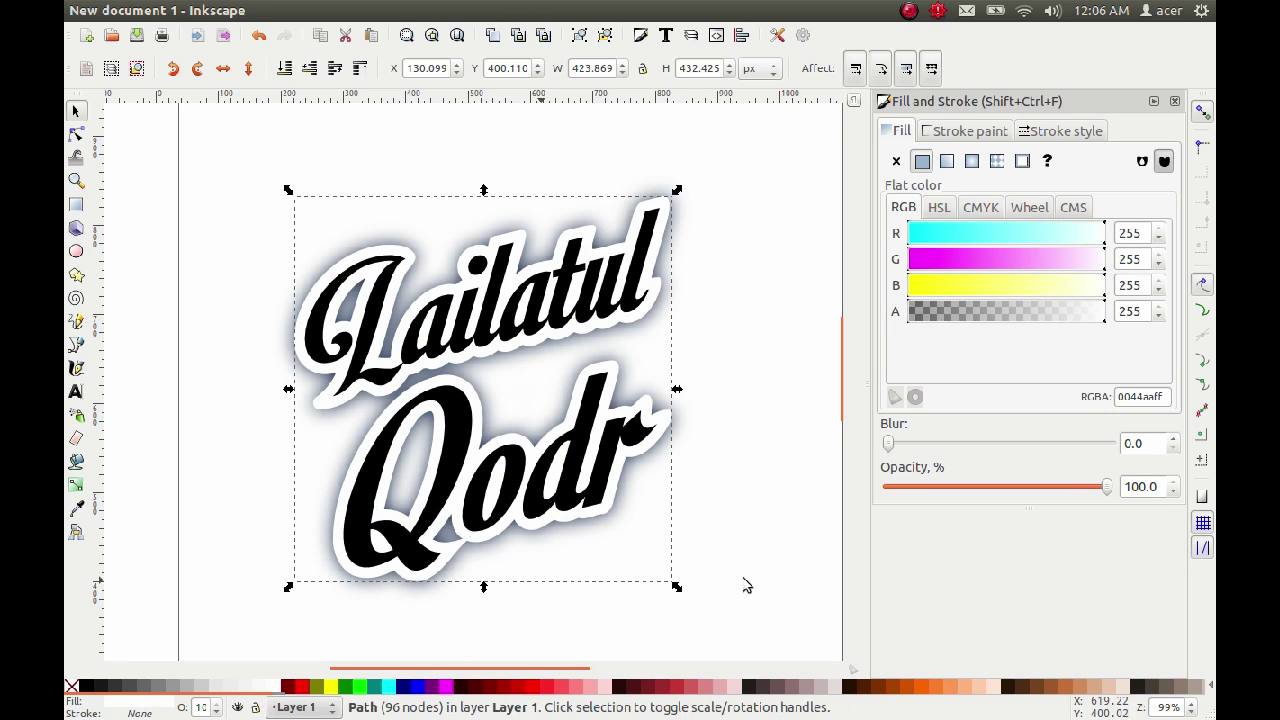
- Fill the Lailatul Qodr lettering dark blue #0044AA after trying #0066FF and #2A7FFF
key(Escape)
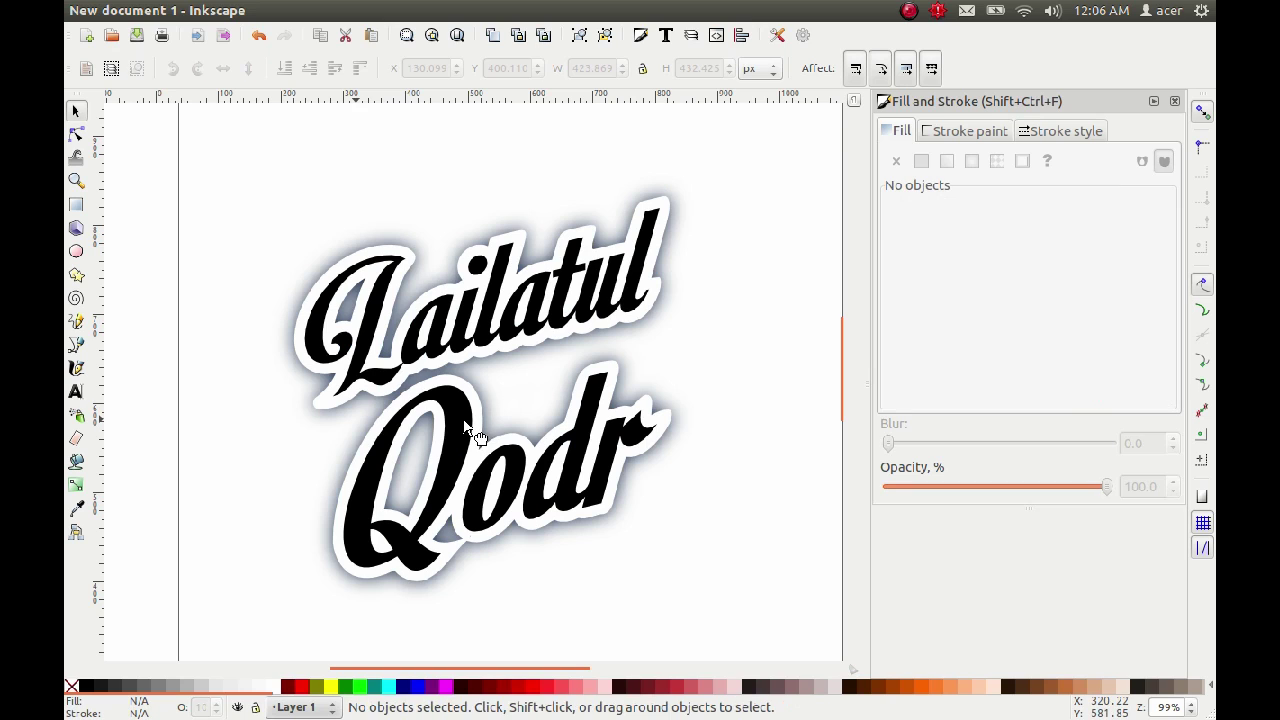
click(477, 437)
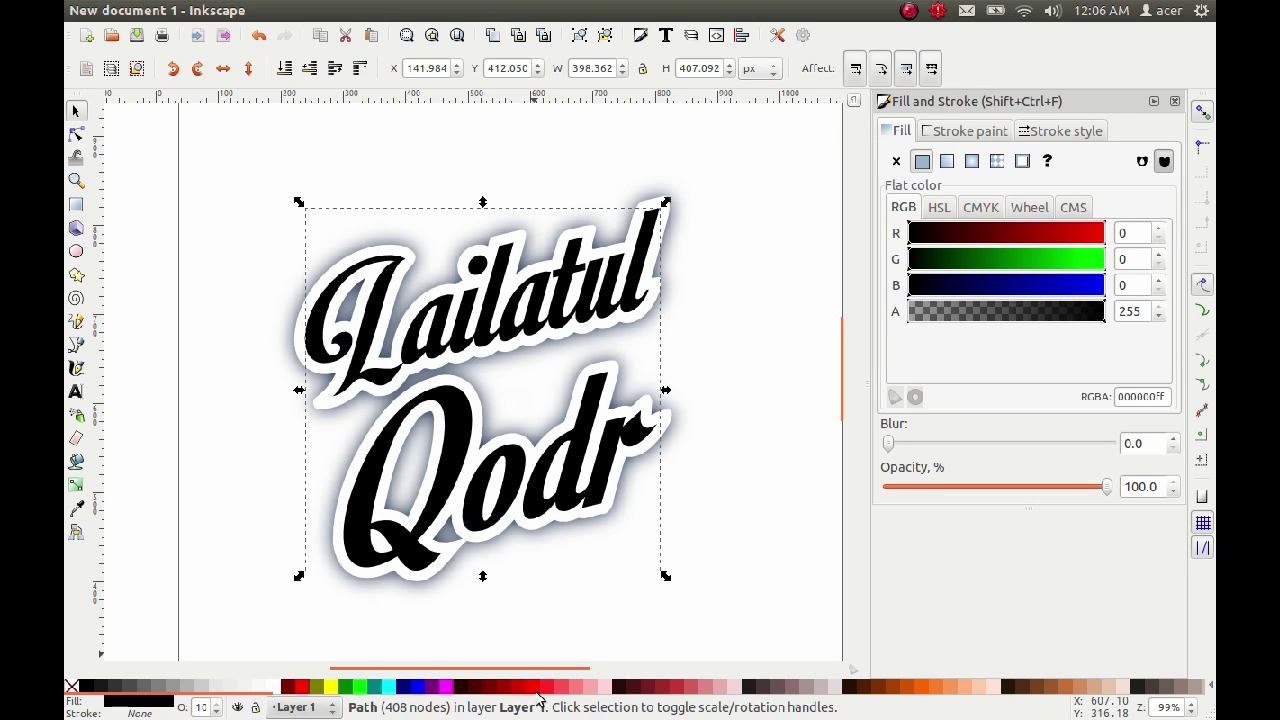
scroll(502, 703, right, 2)
drag(502, 703, 1092, 710)
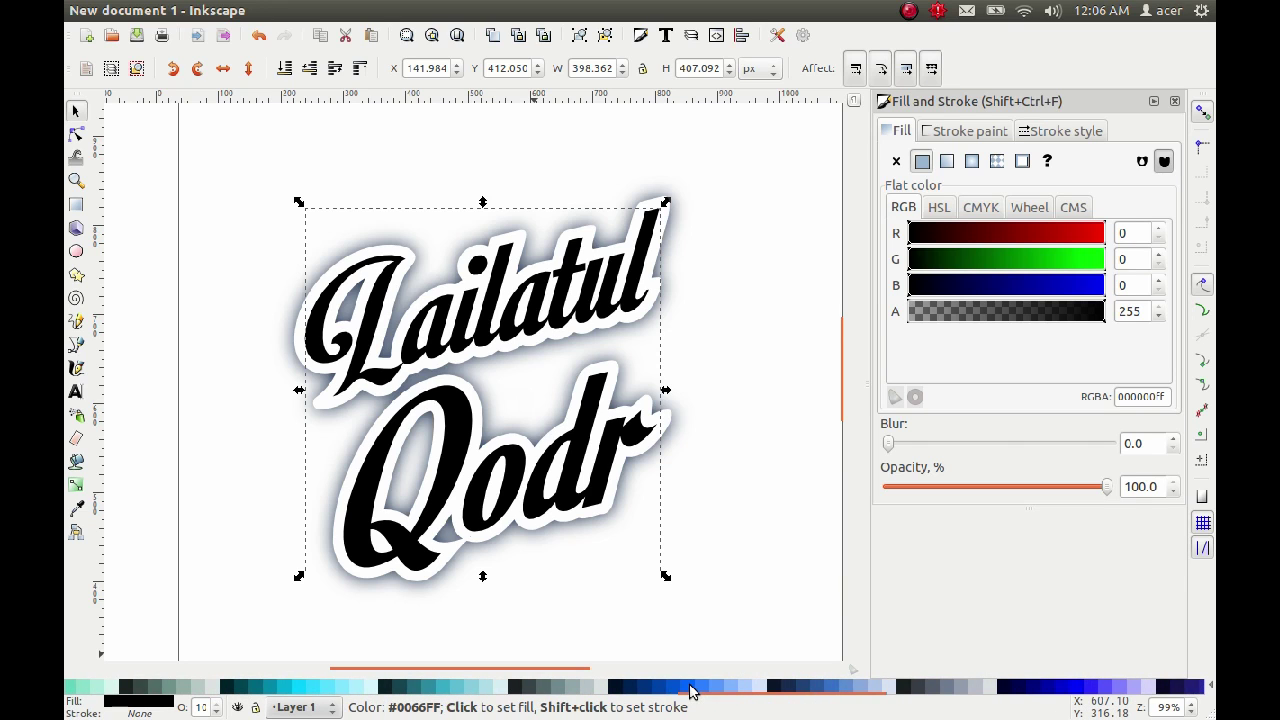
click(690, 687)
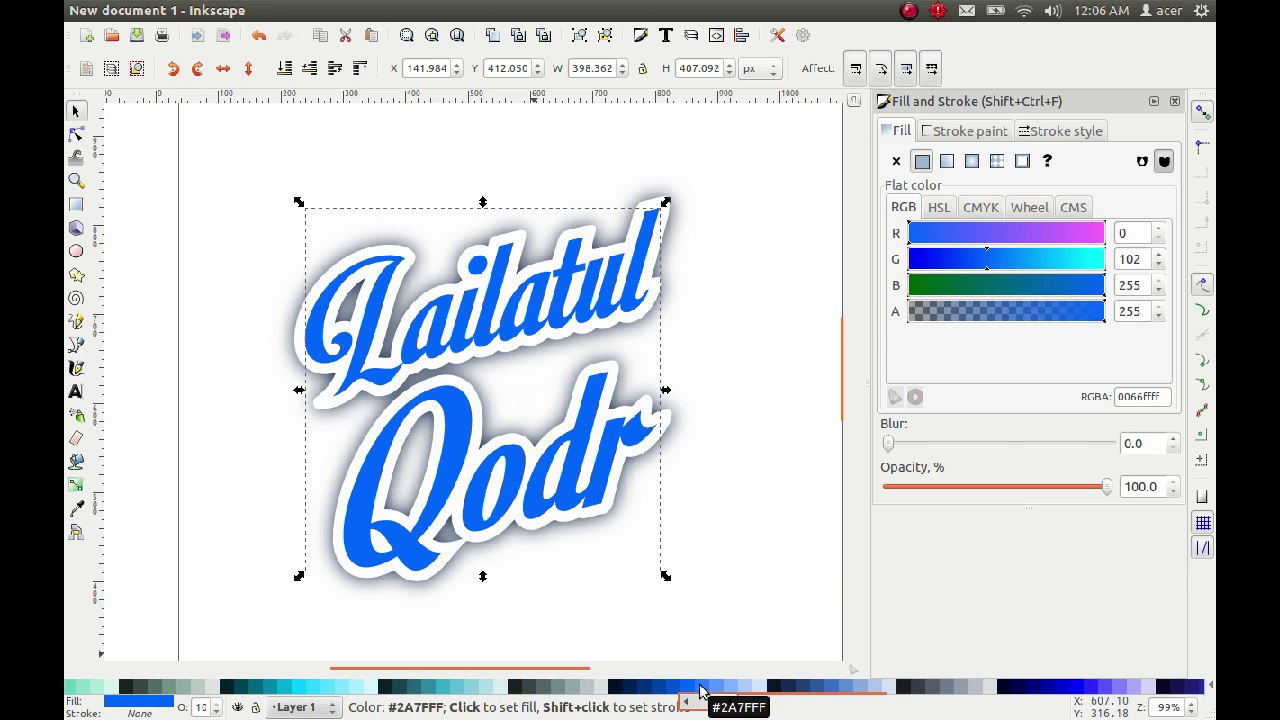
click(703, 688)
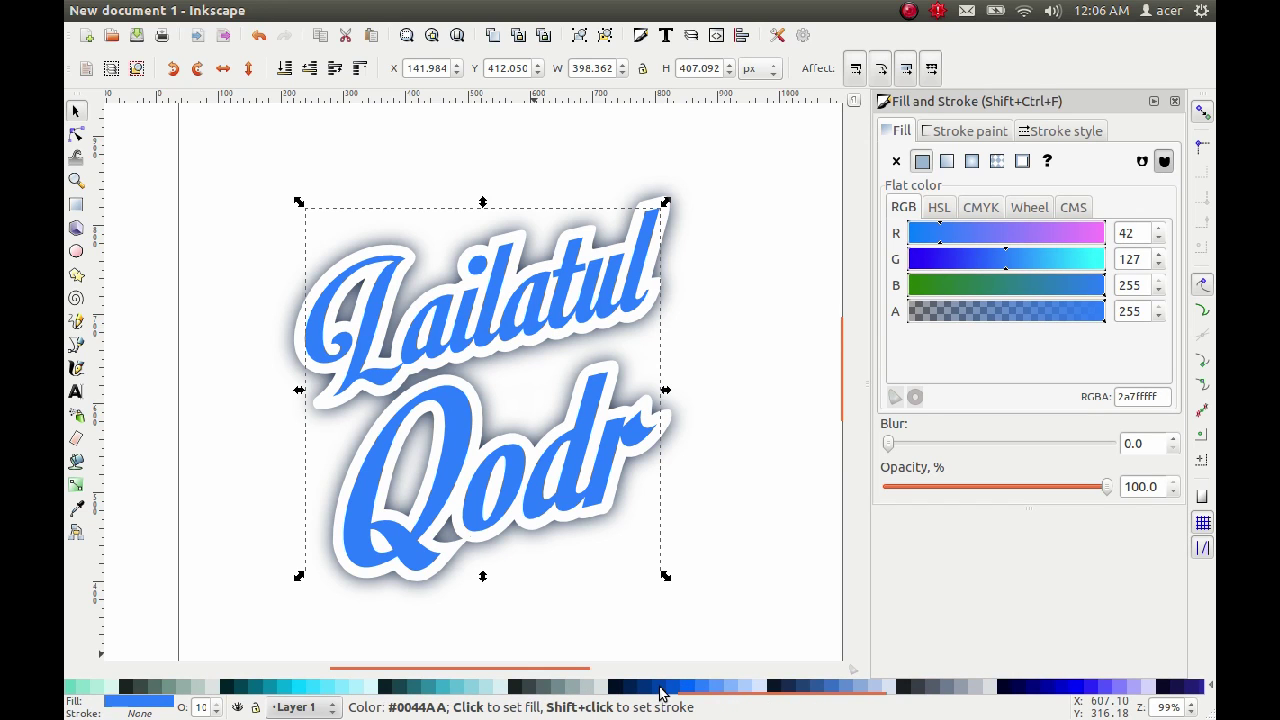
click(662, 690)
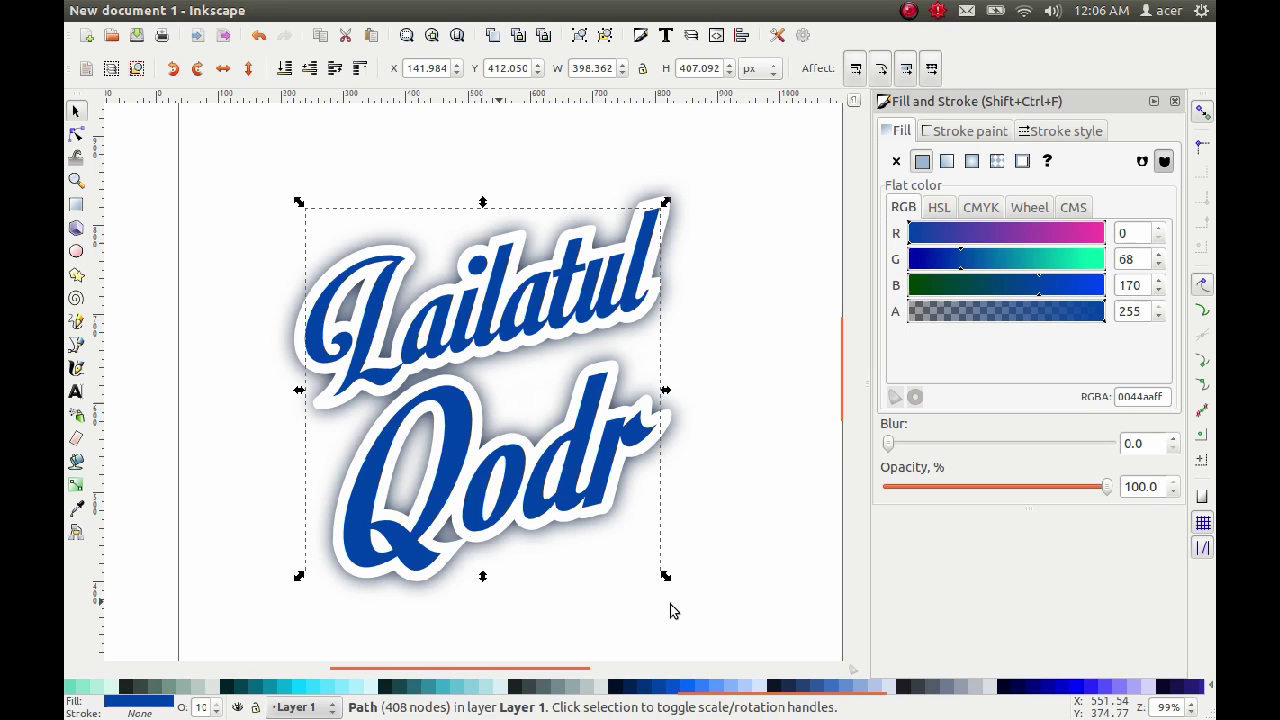
click(724, 512)
- Duplicate the dark blue lettering
click(619, 460)
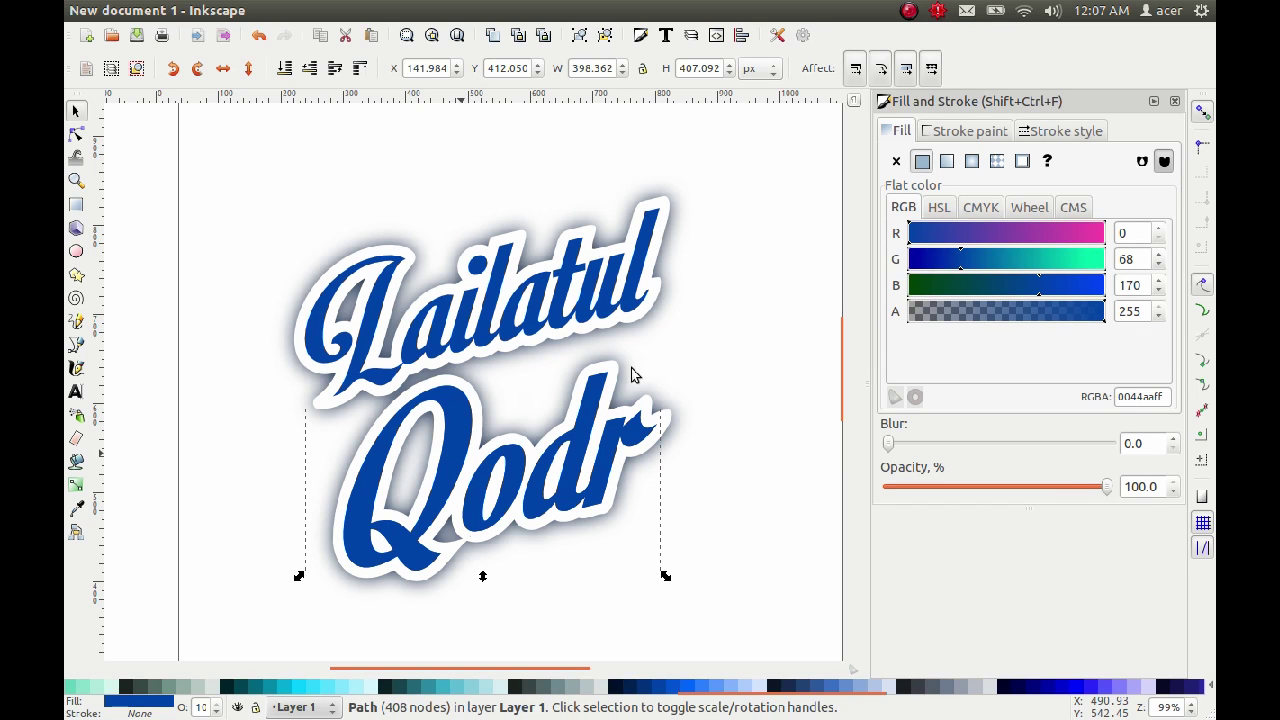
click(634, 267)
right_click(634, 268)
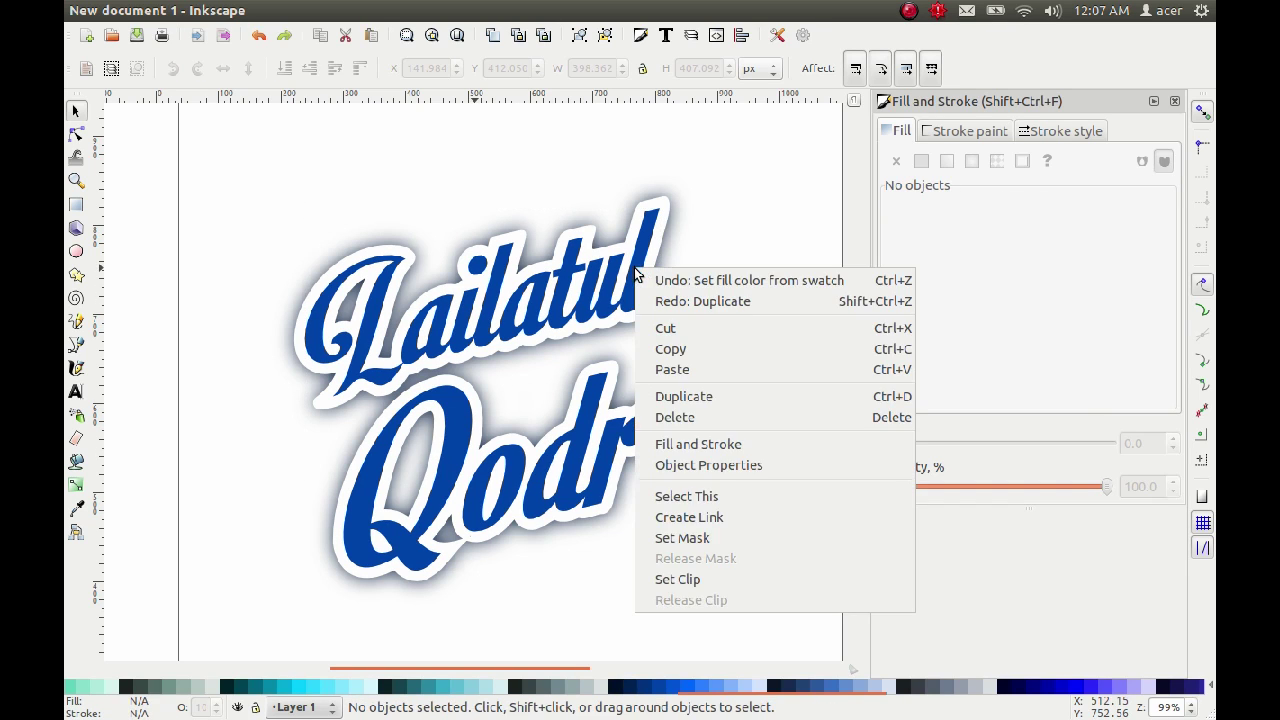
click(615, 281)
click(616, 282)
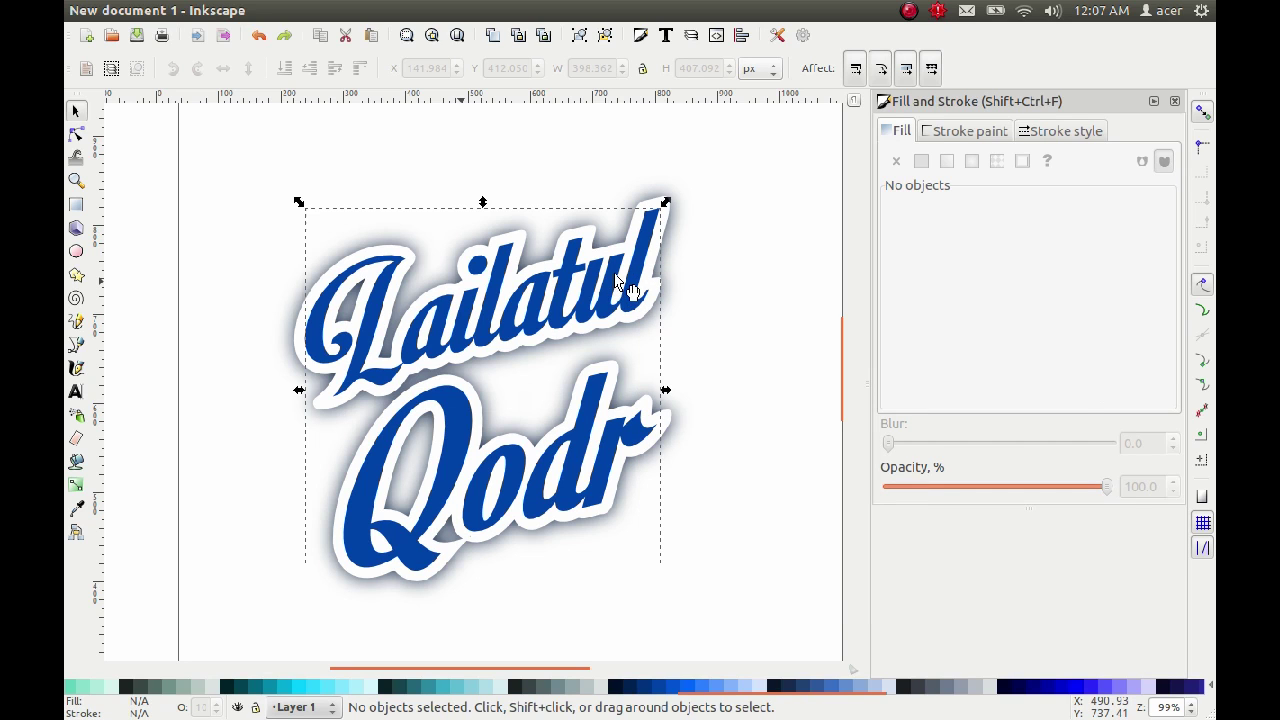
right_click(616, 283)
click(668, 420)
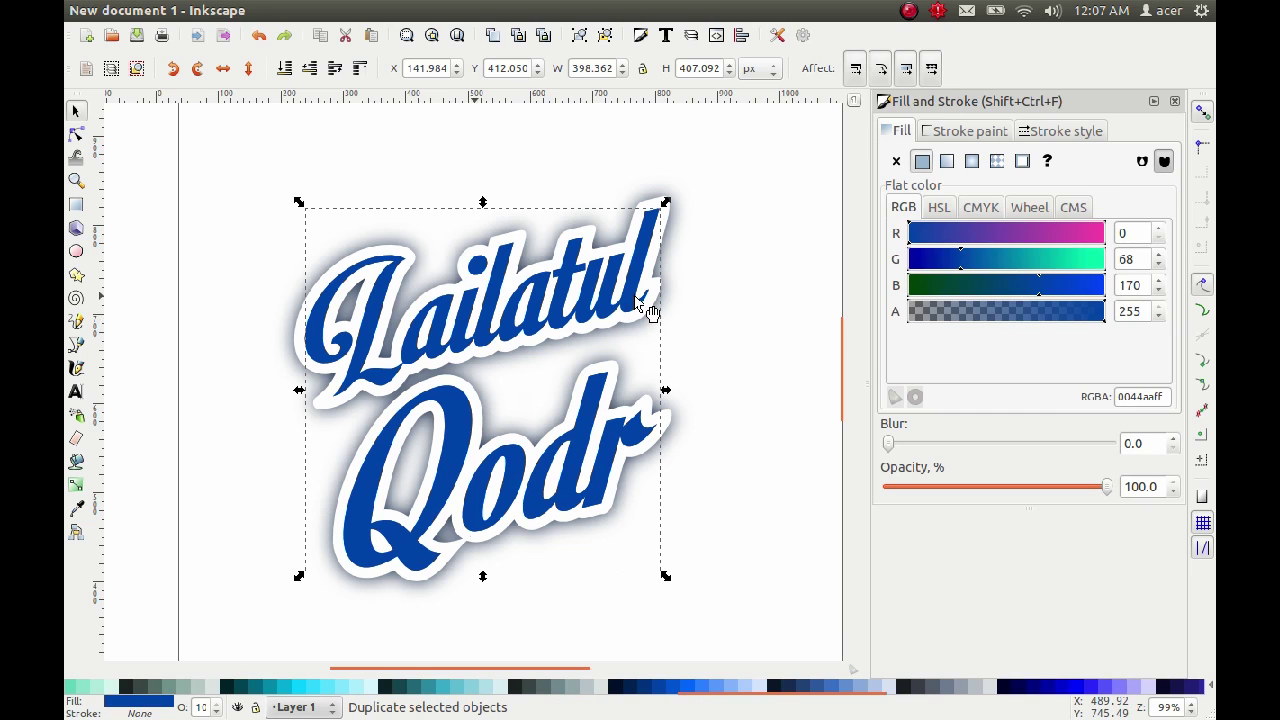
- Nudge the copy twice left and up with Alt+arrows and fill it lighter blue #2A7FFF
scroll(648, 312, up, 2)
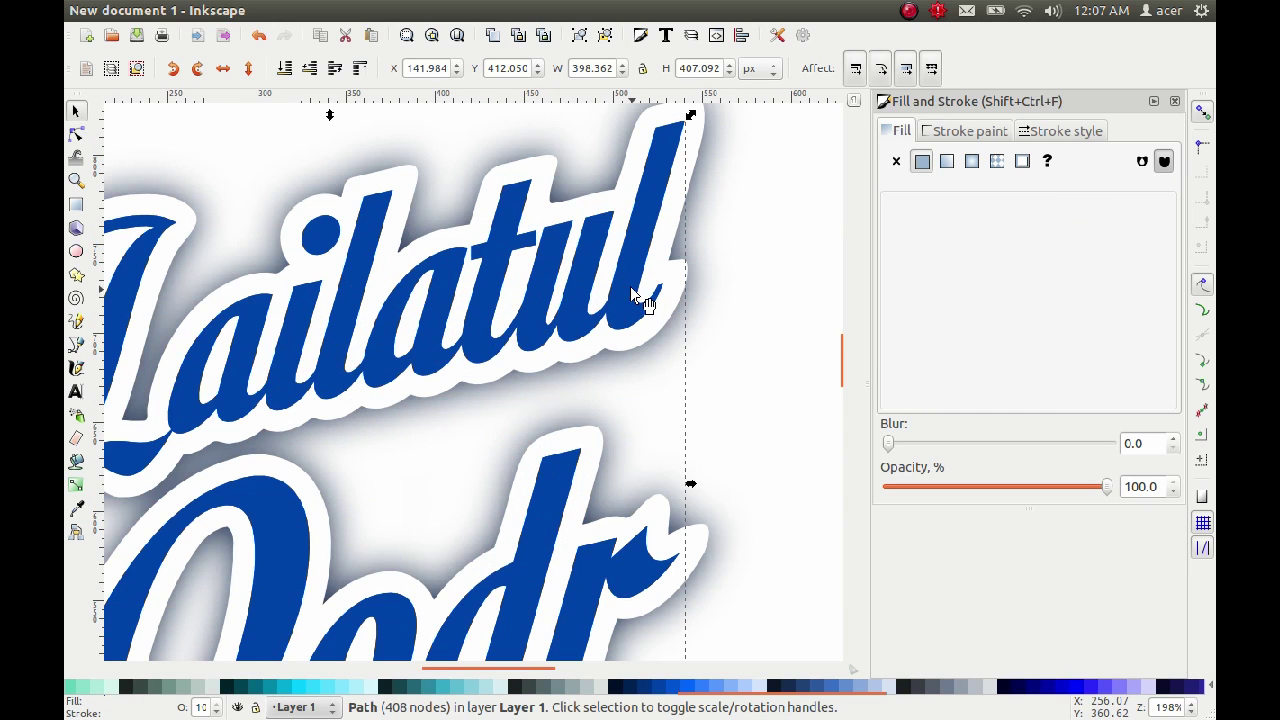
key(alt+Left)
key(alt+Up)
key(alt+Left)
key(alt+Left)
key(alt+Left)
key(alt+Up)
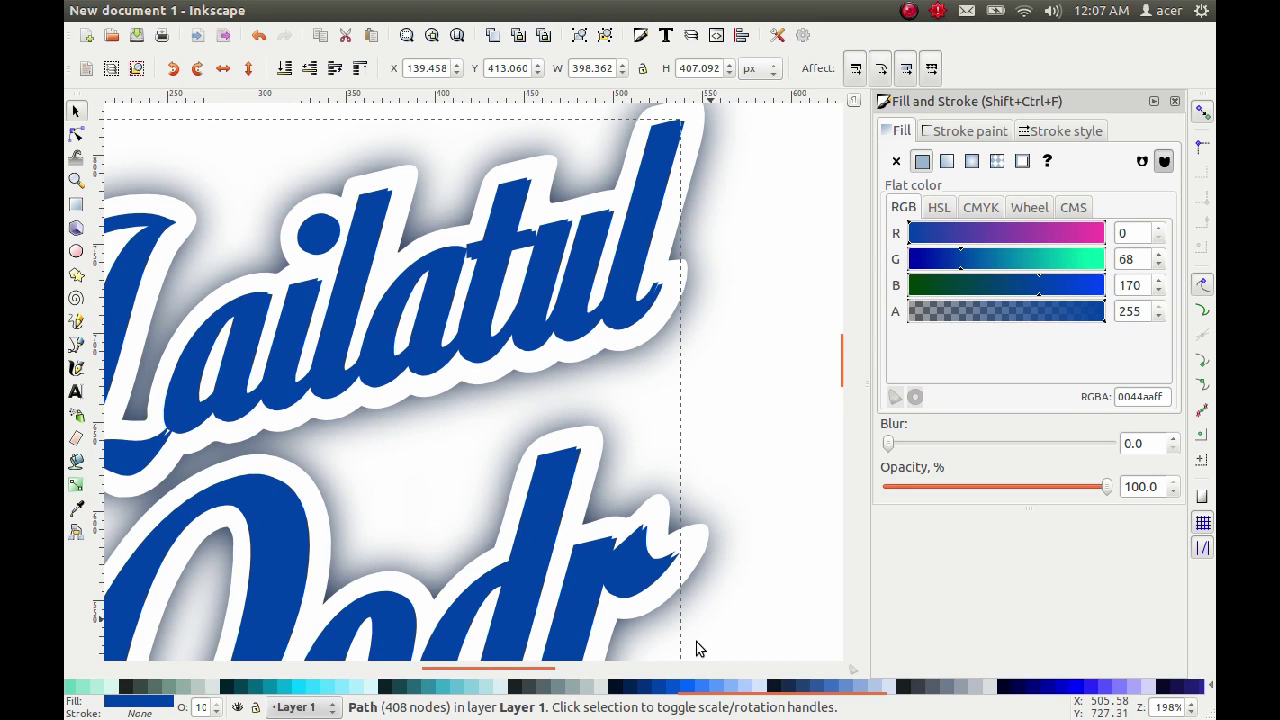
scroll(720, 686, up, 2)
scroll(800, 686, up, 1)
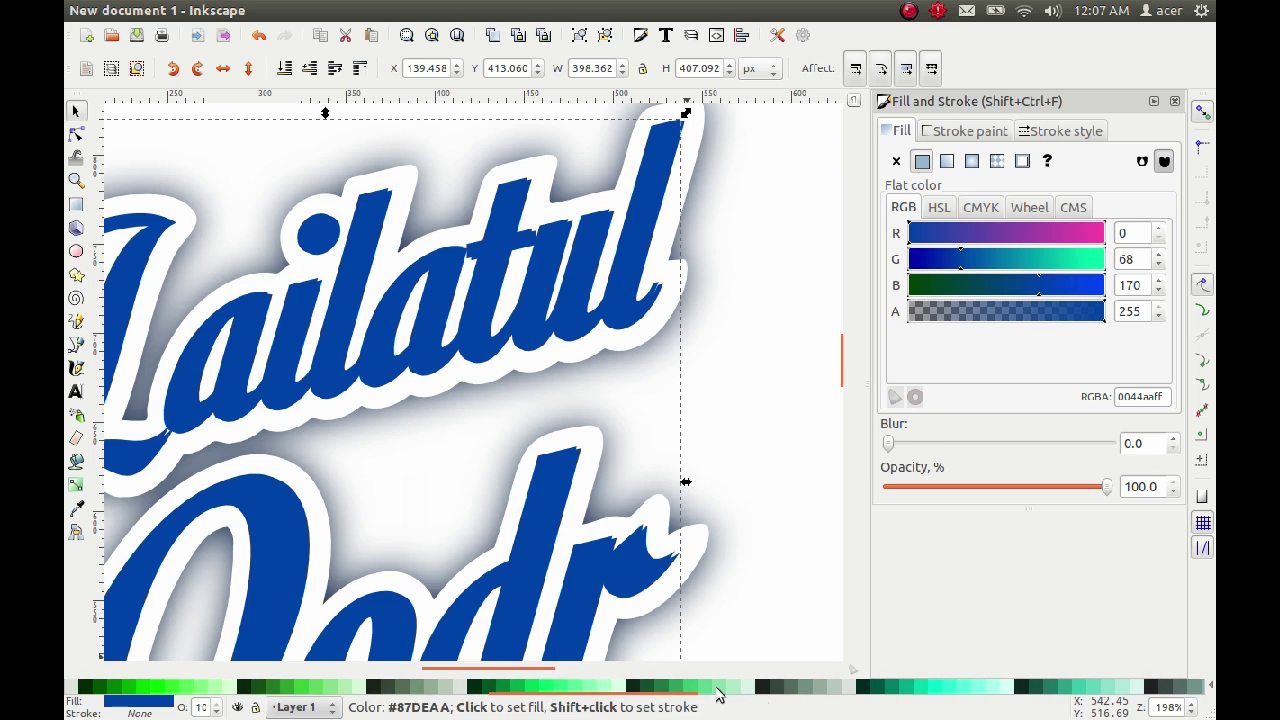
scroll(896, 703, up, 1)
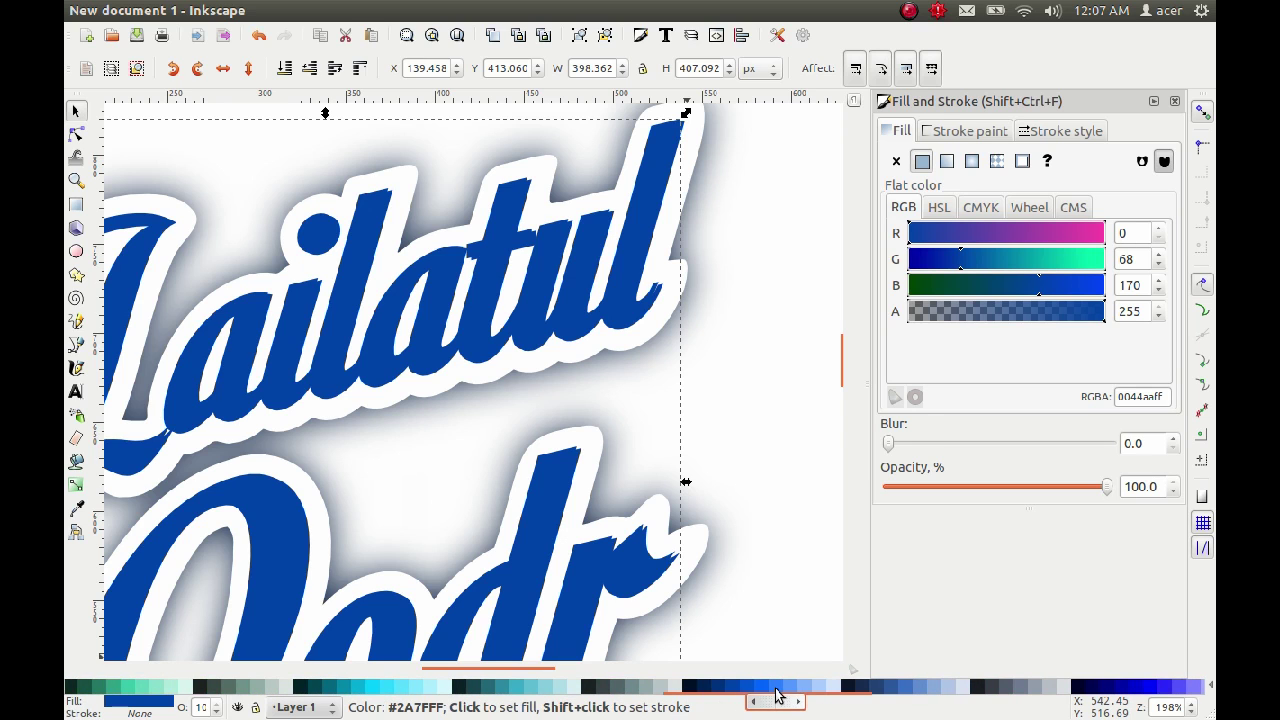
click(775, 688)
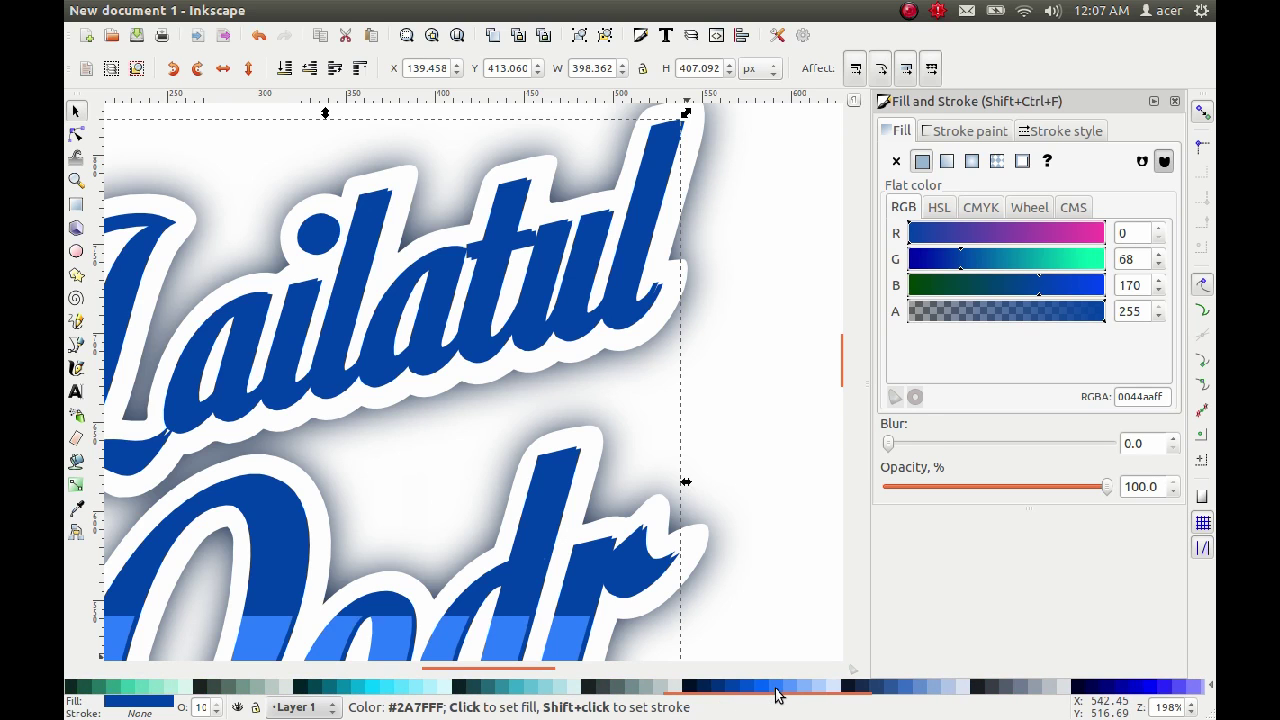
click(751, 478)
ctrl+scroll(751, 478, down, 2)
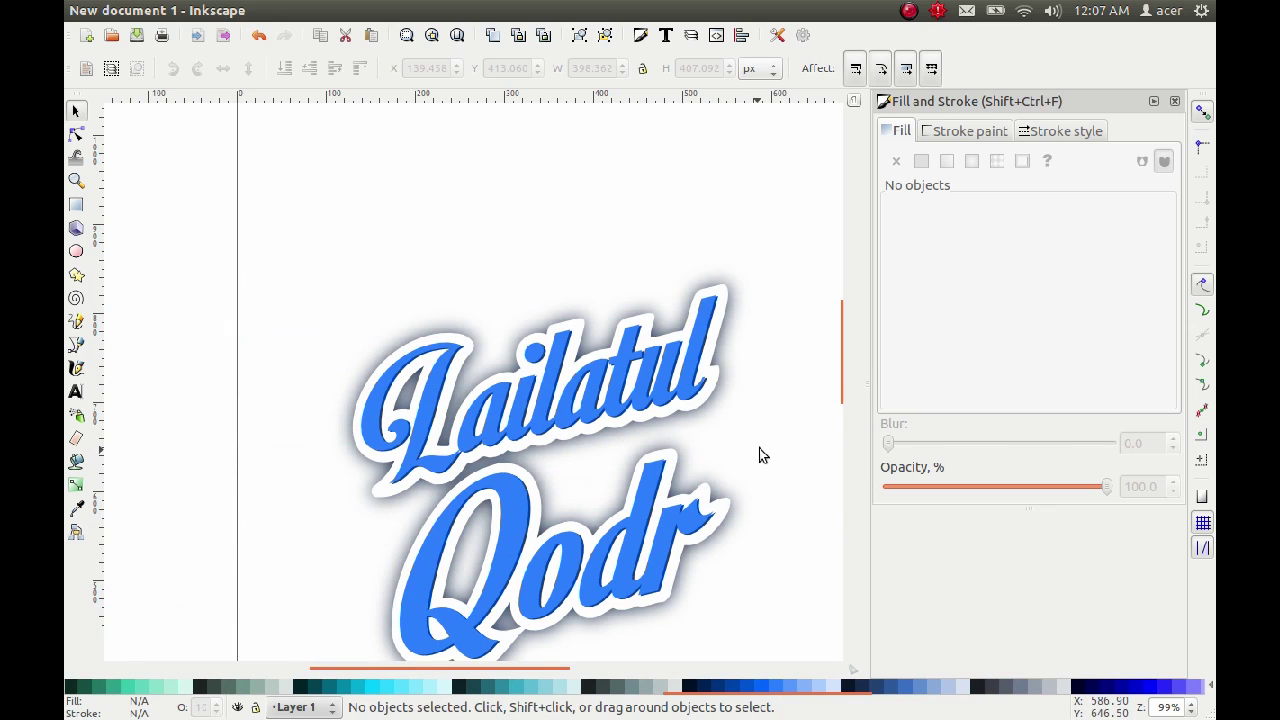
- Zoom in to inspect the stacked lettering layers
ctrl+scroll(750, 418, down, 2)
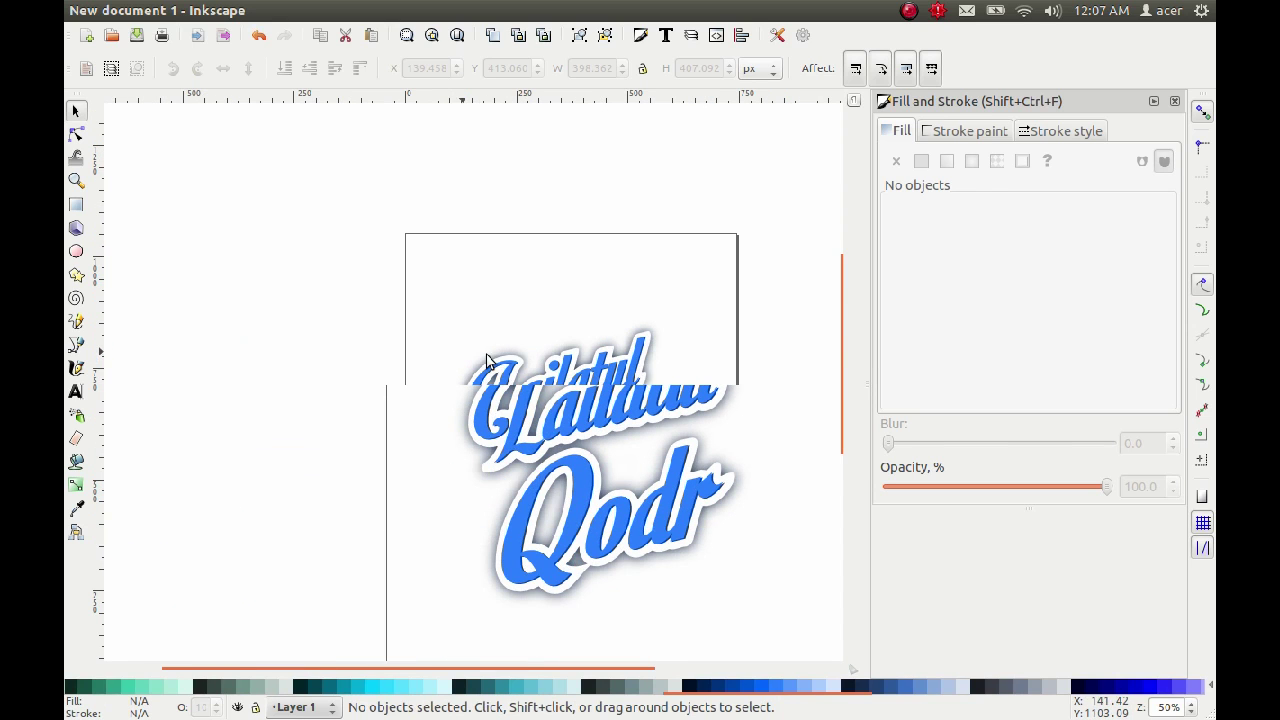
ctrl+scroll(668, 395, up, 1)
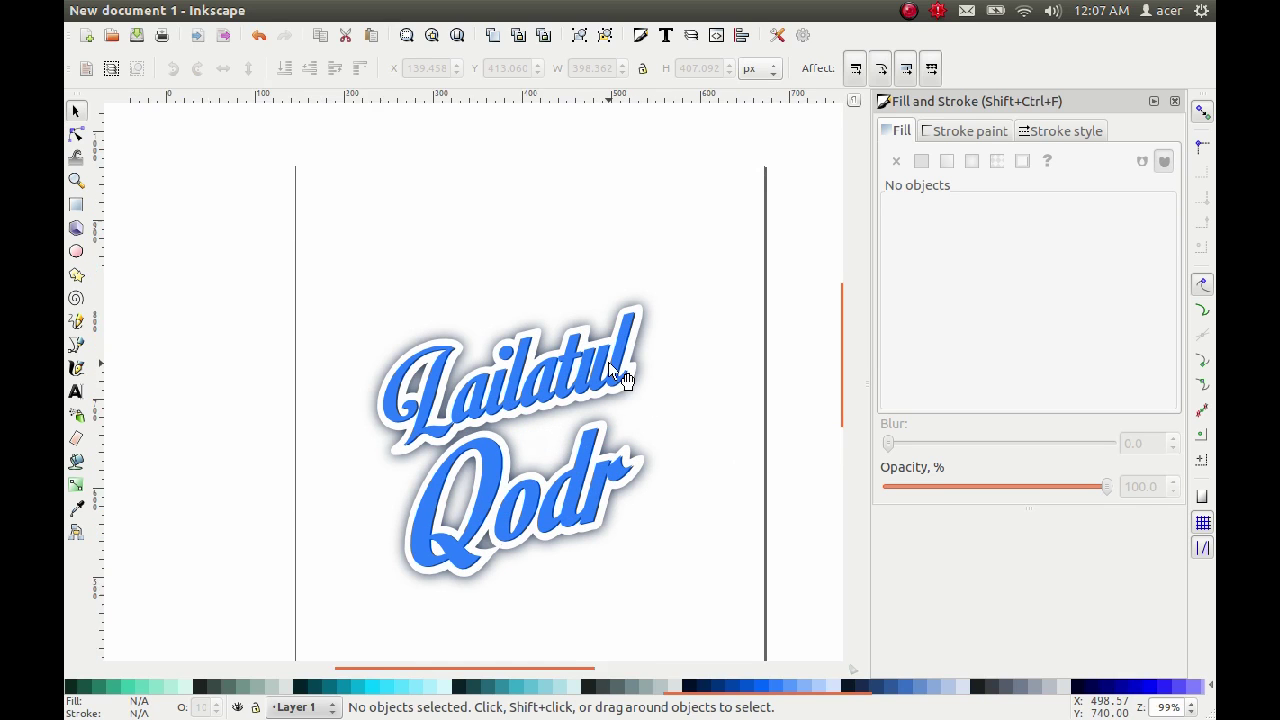
ctrl+scroll(625, 380, up, 2)
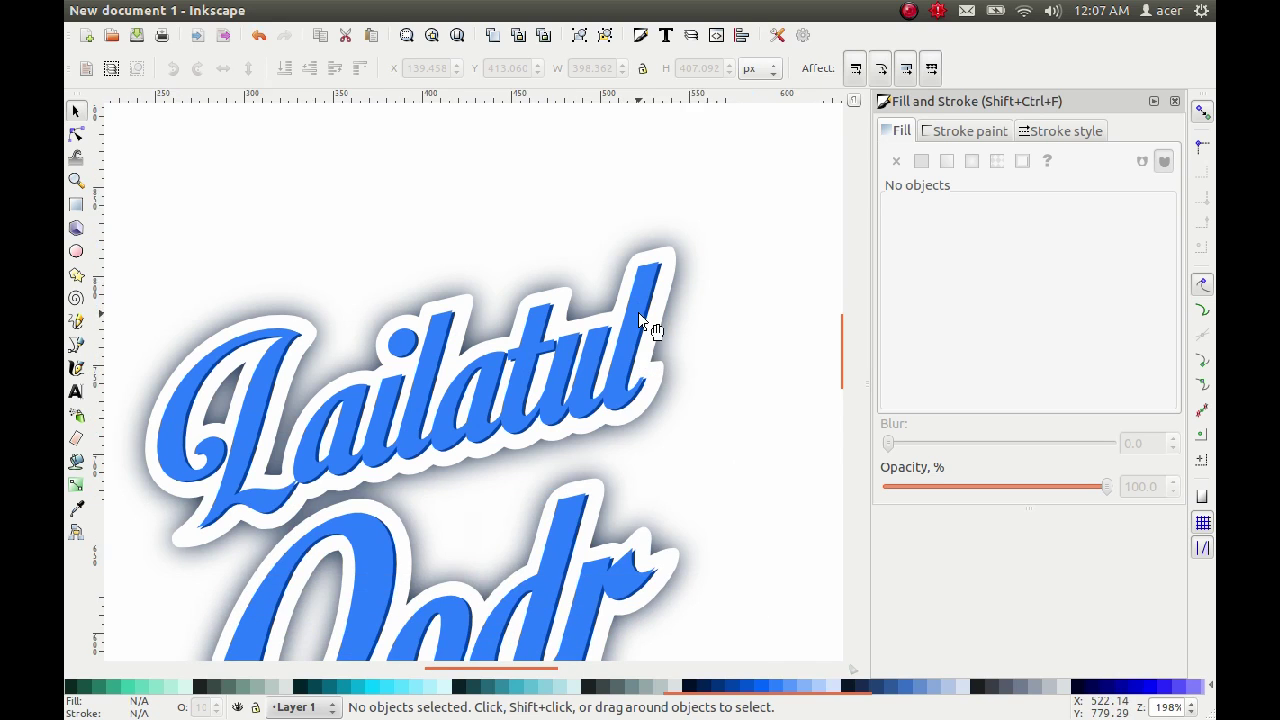
ctrl+scroll(655, 328, up, 2)
click(662, 244)
shift+click(647, 261)
drag(647, 262, 651, 276)
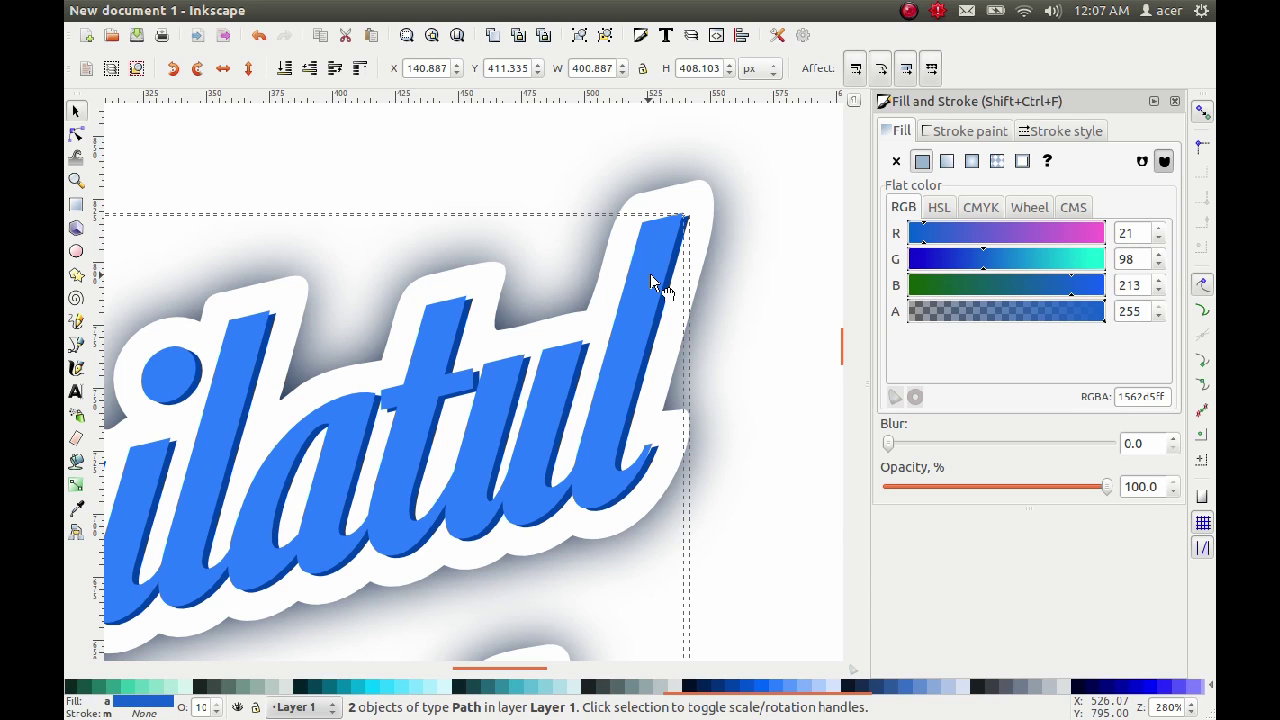
- Rubber-band select all three lettering layers together
click(740, 340)
scroll(740, 340, down, 3)
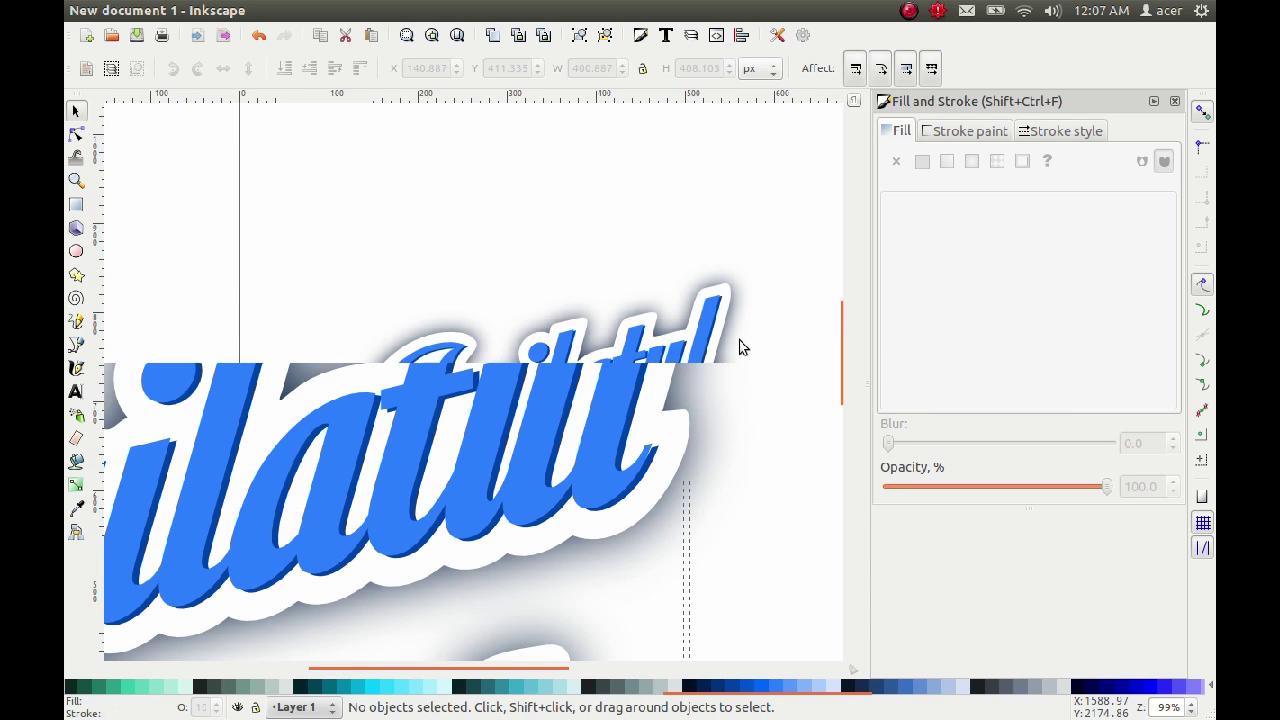
scroll(739, 345, down, 1)
mouse_move(786, 229)
mouse_down()
mouse_move(712, 420)
mouse_move(813, 477)
mouse_move(465, 604)
mouse_up()
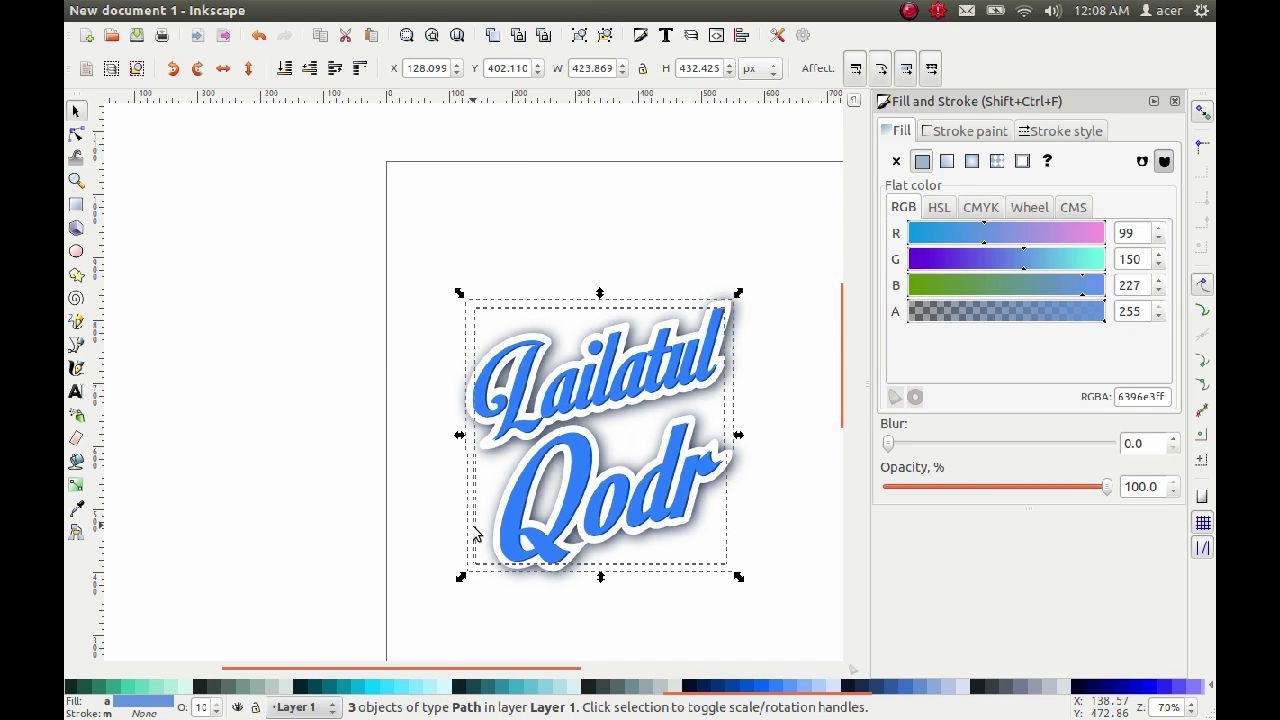
key(Up)
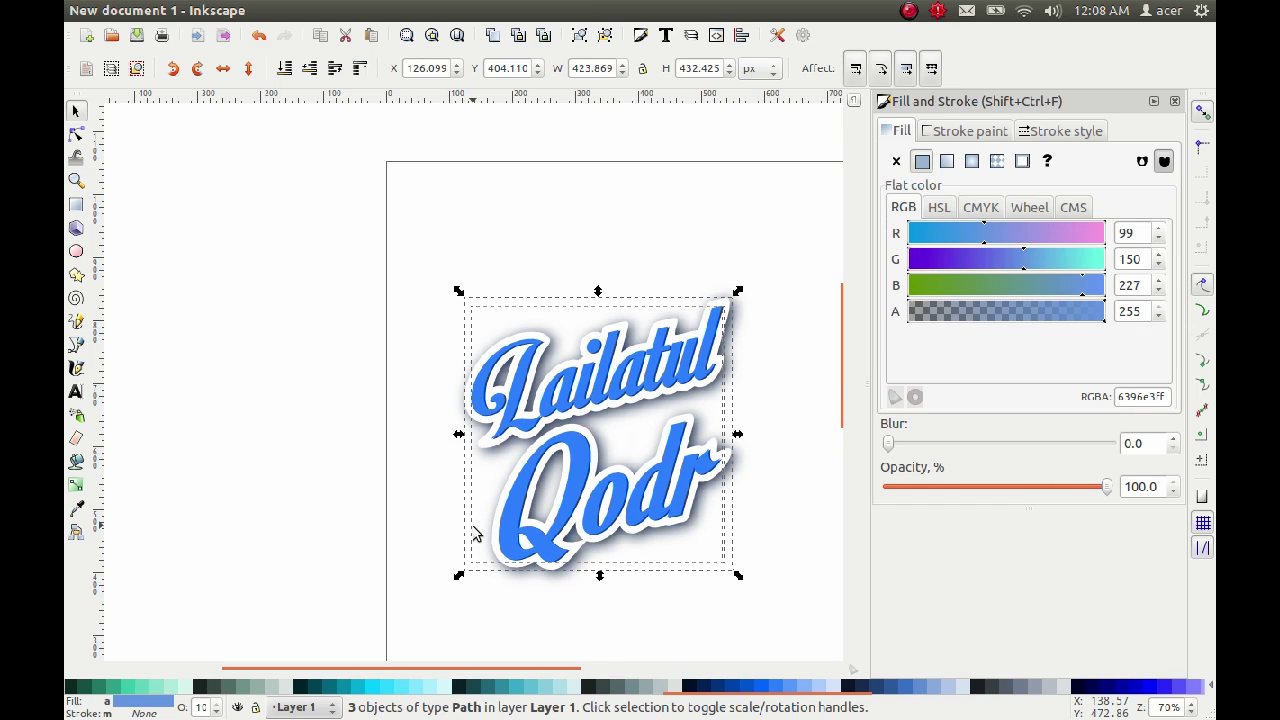
click(366, 337)
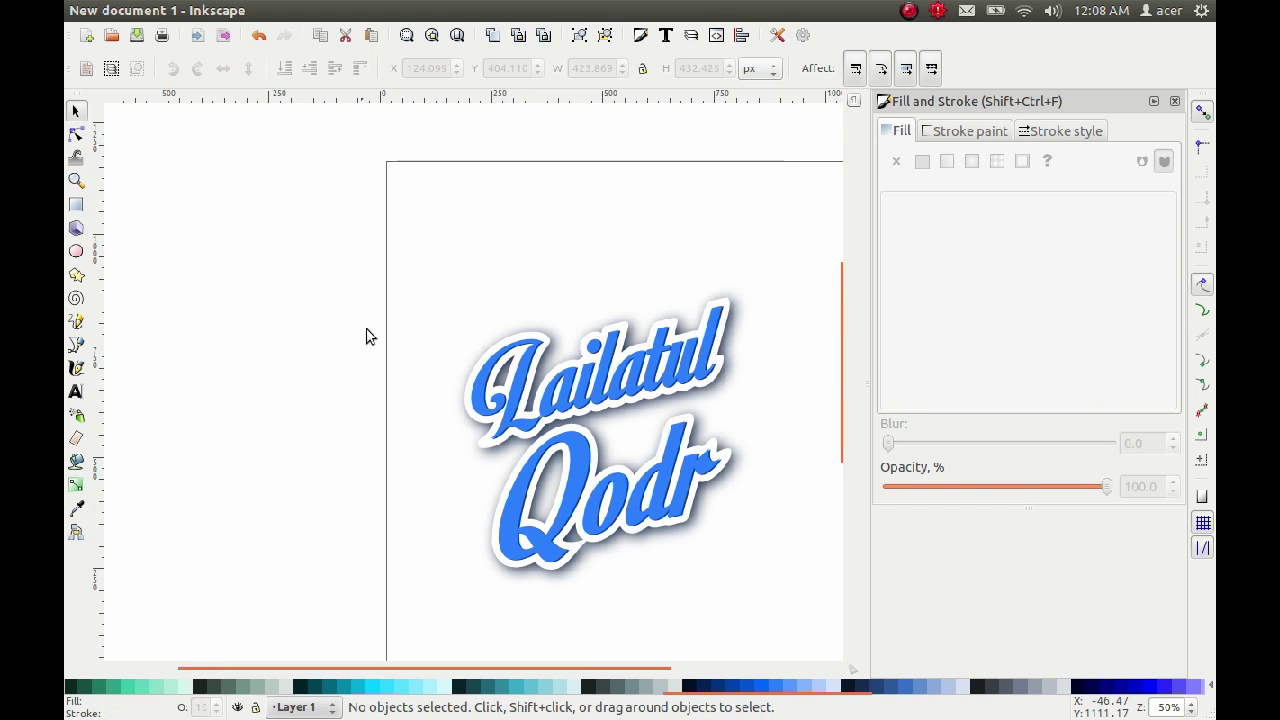
ctrl+scroll(643, 434, down, 1)
drag(358, 260, 705, 565)
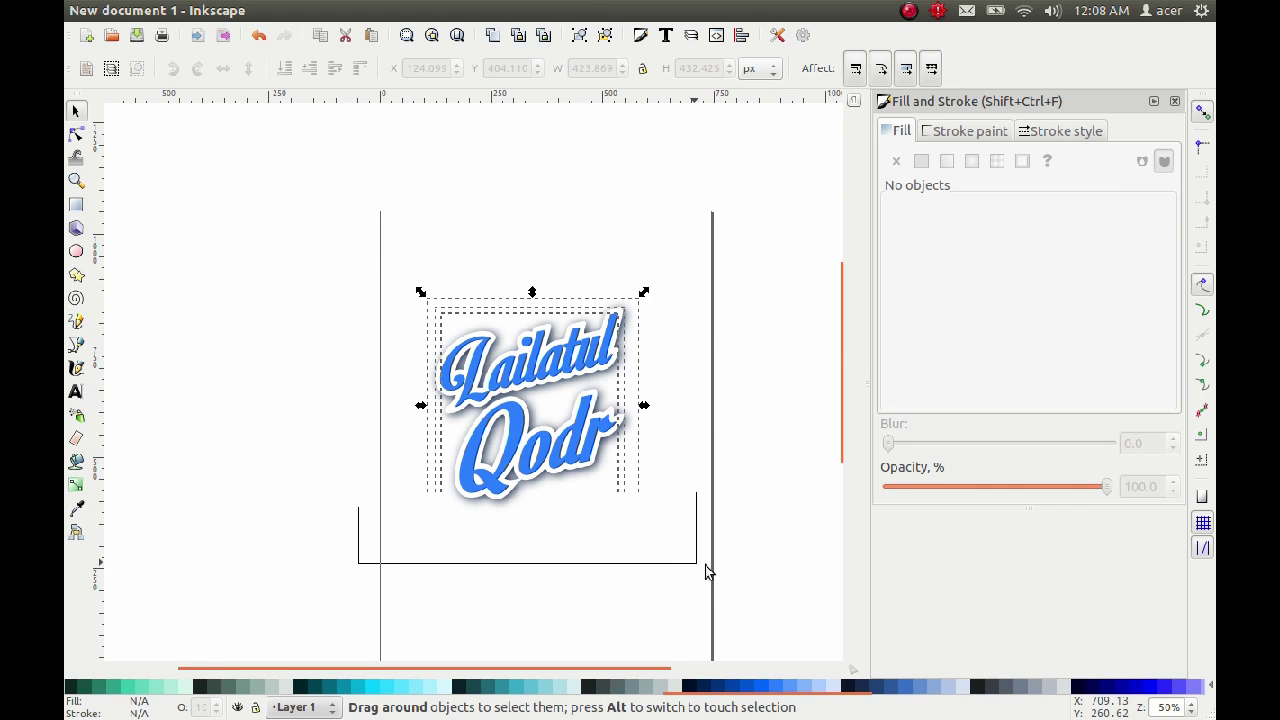
right_click(573, 343)
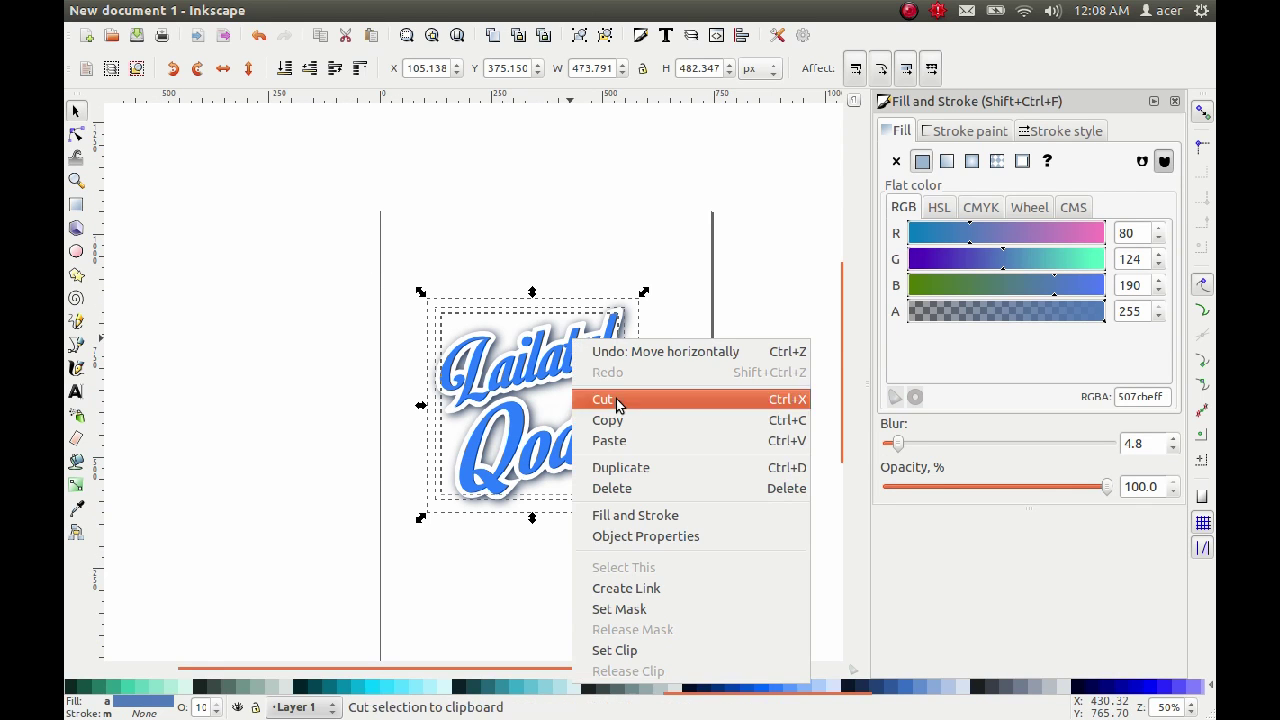
click(510, 388)
mouse_move(407, 10)
click(303, 10)
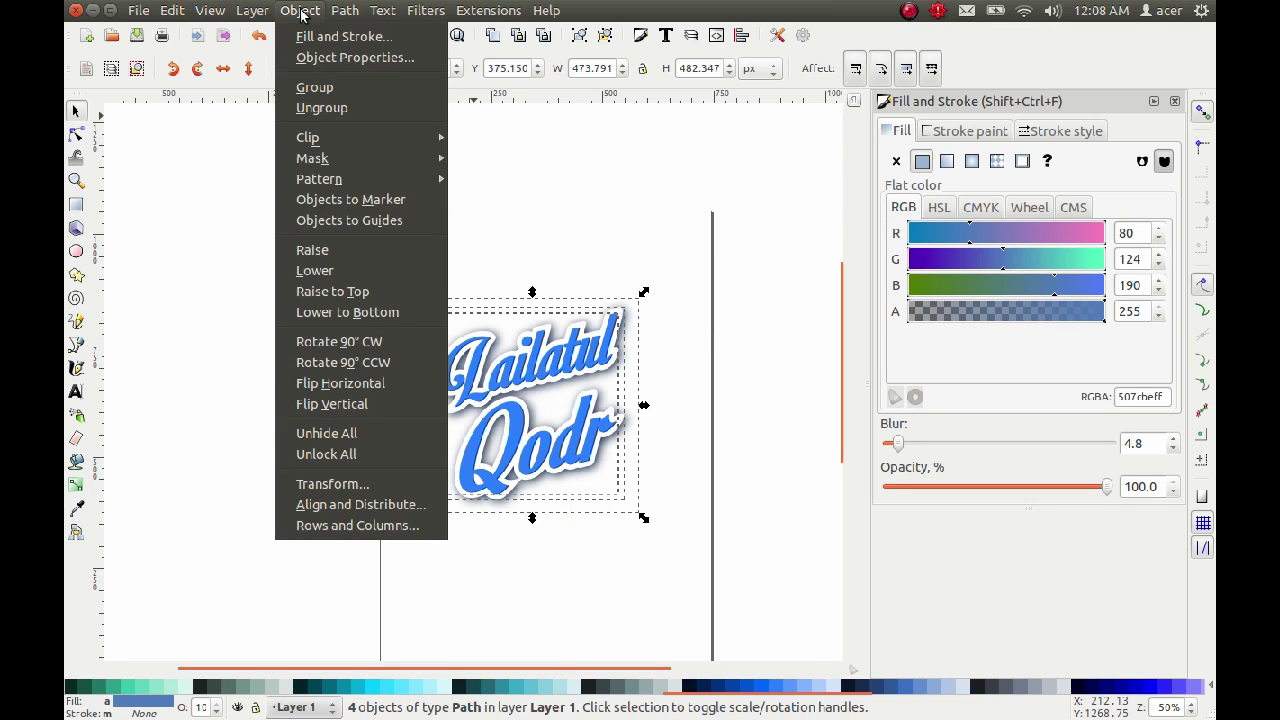
key(Escape)
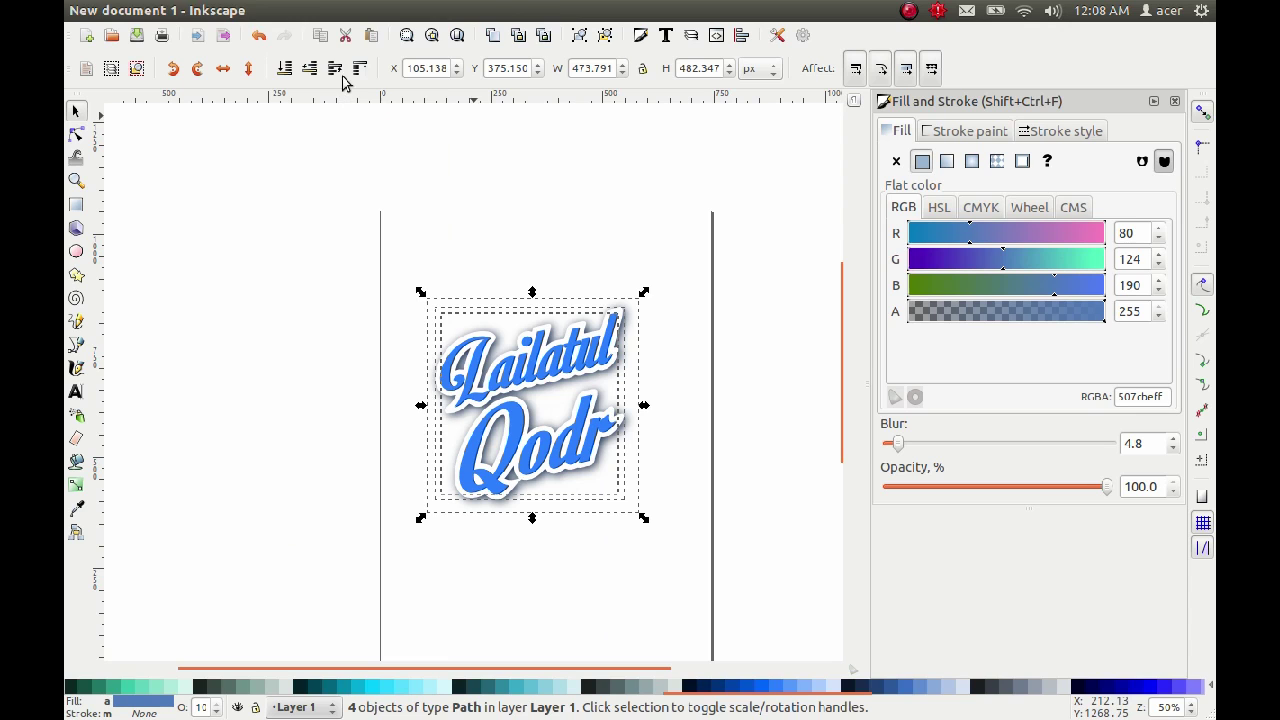
click(303, 10)
click(318, 100)
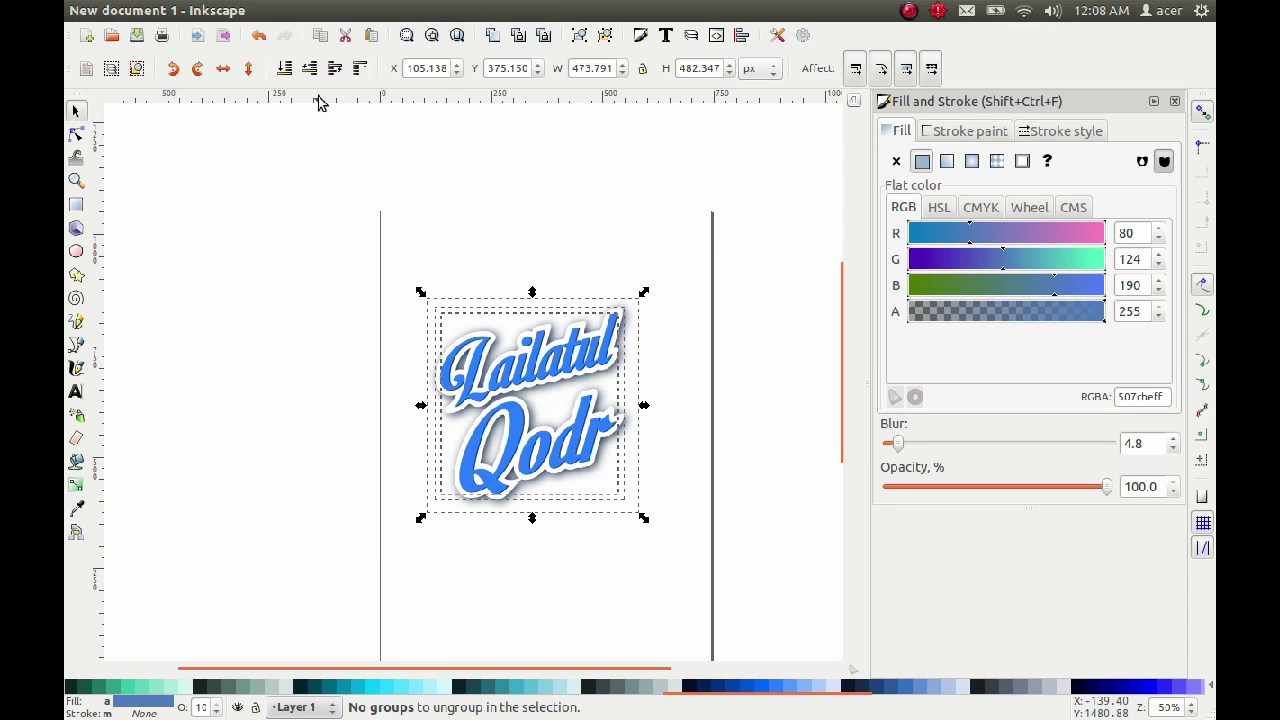
click(369, 330)
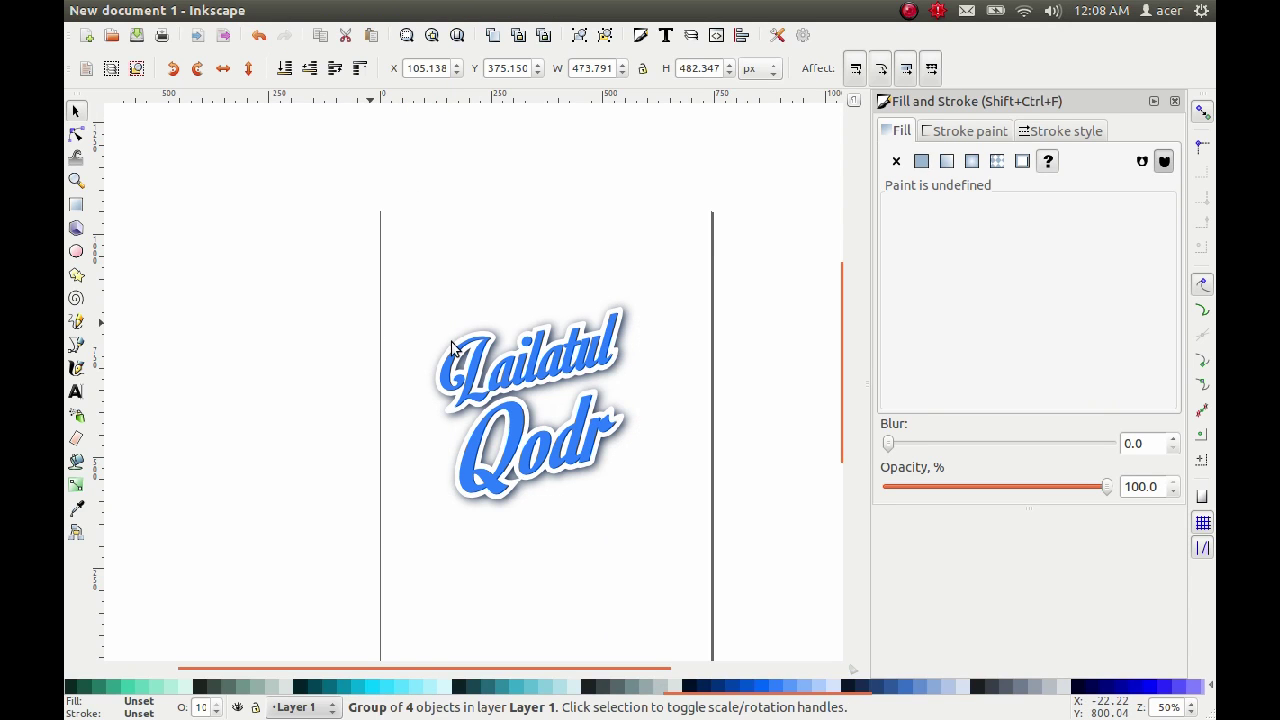
click(76, 205)
- Draw a square over the text, fill it light blue #80B3FF, and lower it to bottom
drag(396, 260, 697, 585)
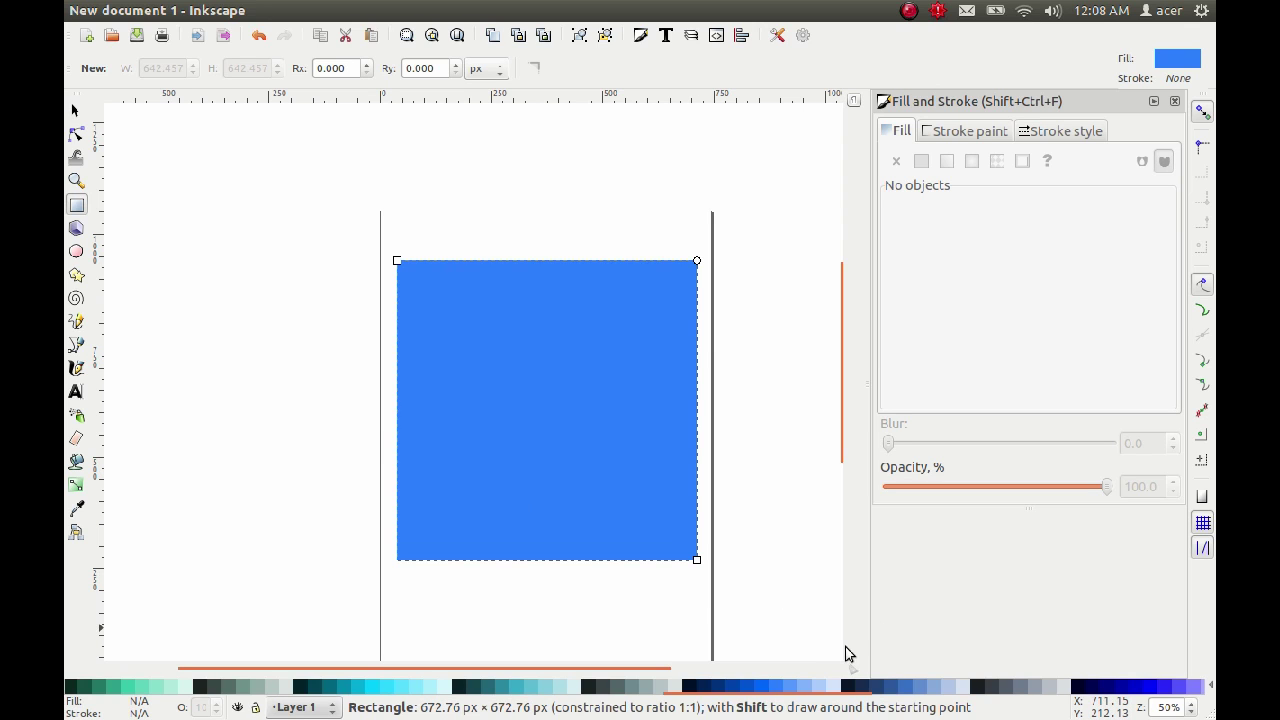
click(815, 686)
click(78, 111)
click(284, 68)
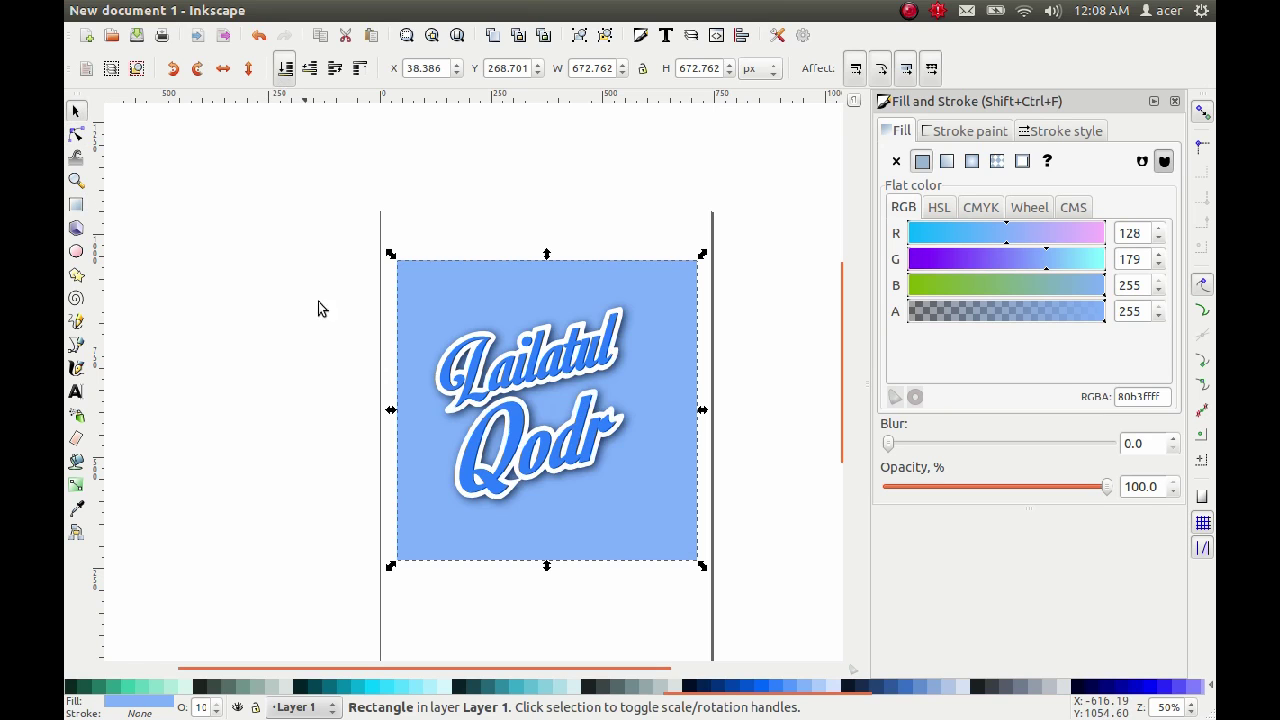
- Scale the Lailatul Qodr text down to about 72% to fit inside the square
click(390, 635)
click(528, 479)
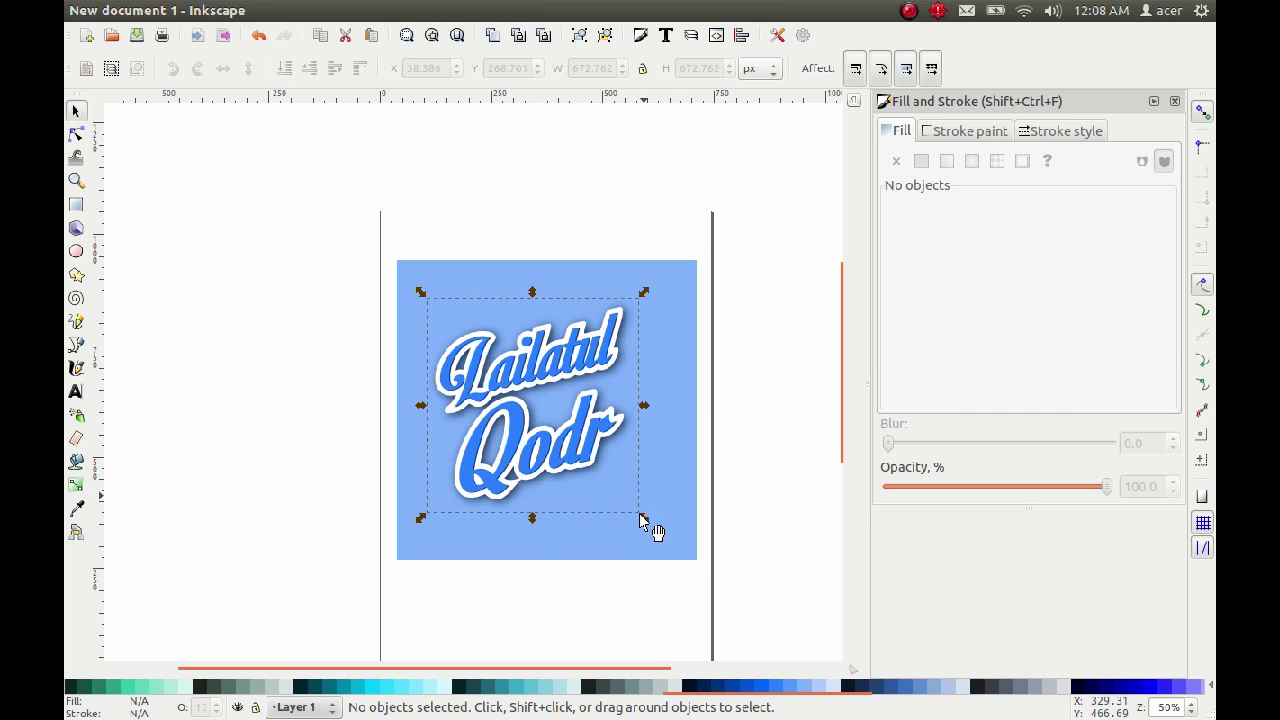
drag(643, 520, 616, 488)
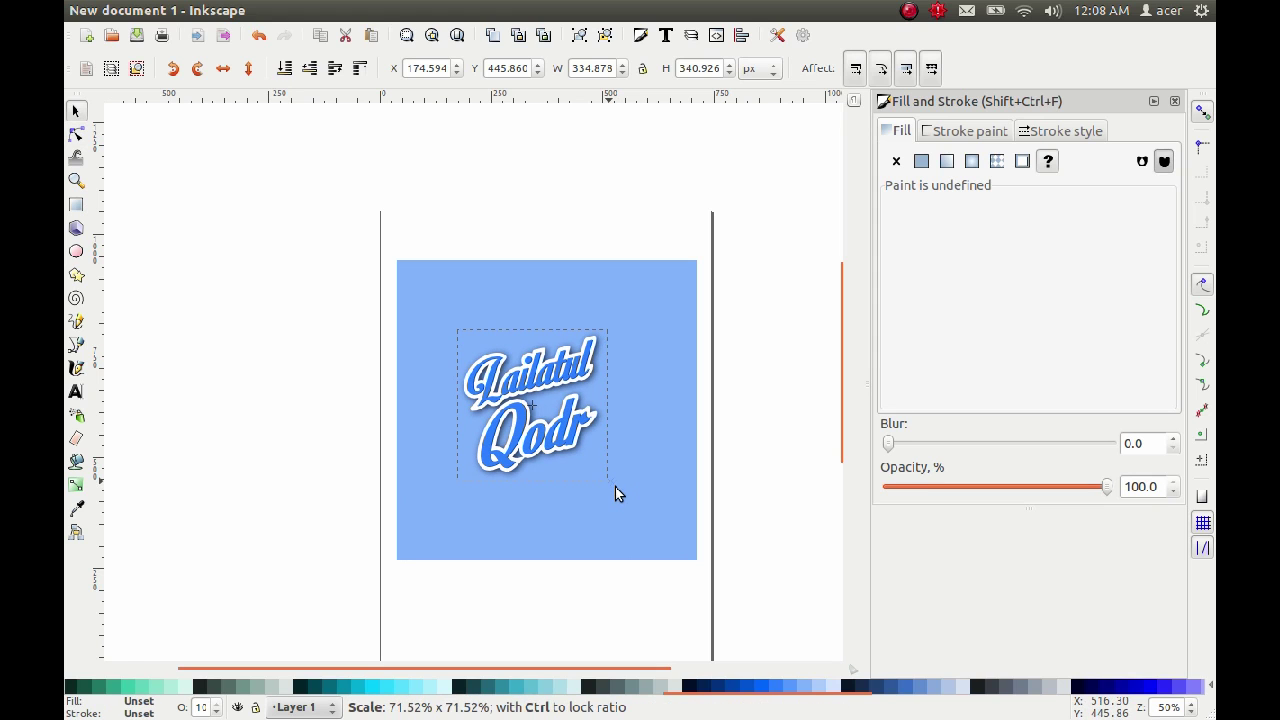
- Align the script to the square's centre on both axes, then reselect the square alone
shift+click(660, 430)
click(302, 10)
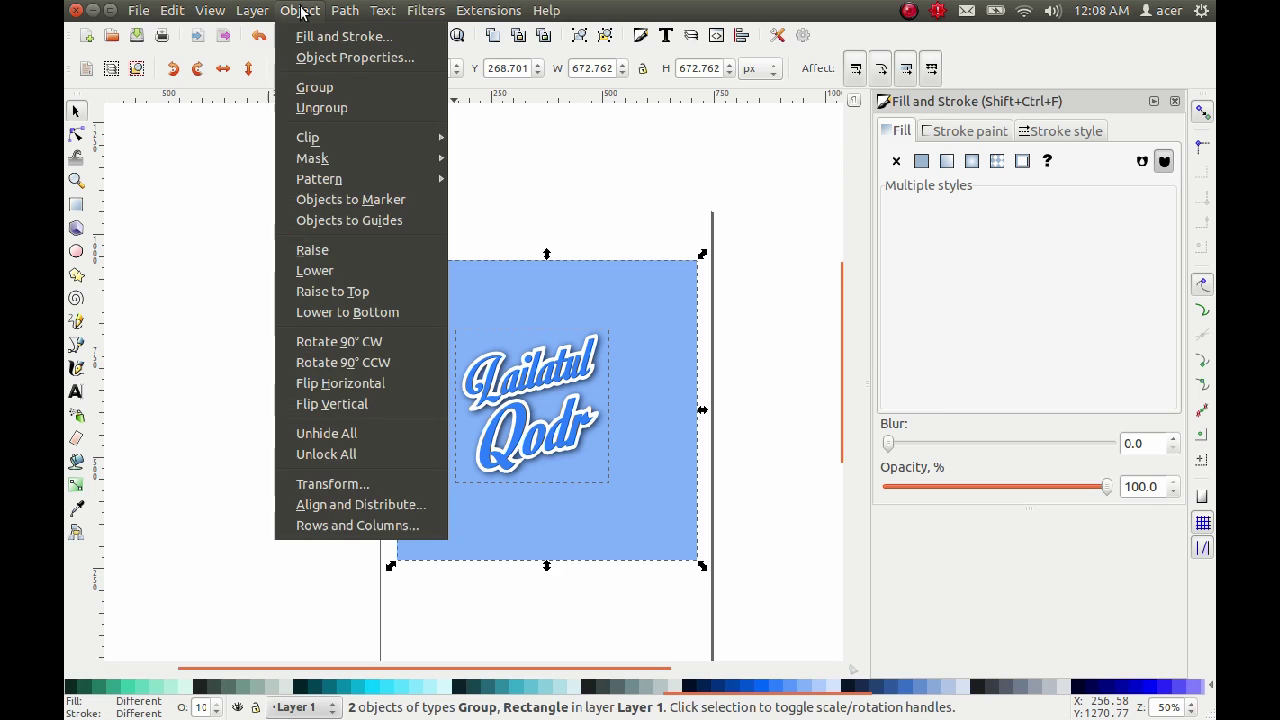
click(358, 505)
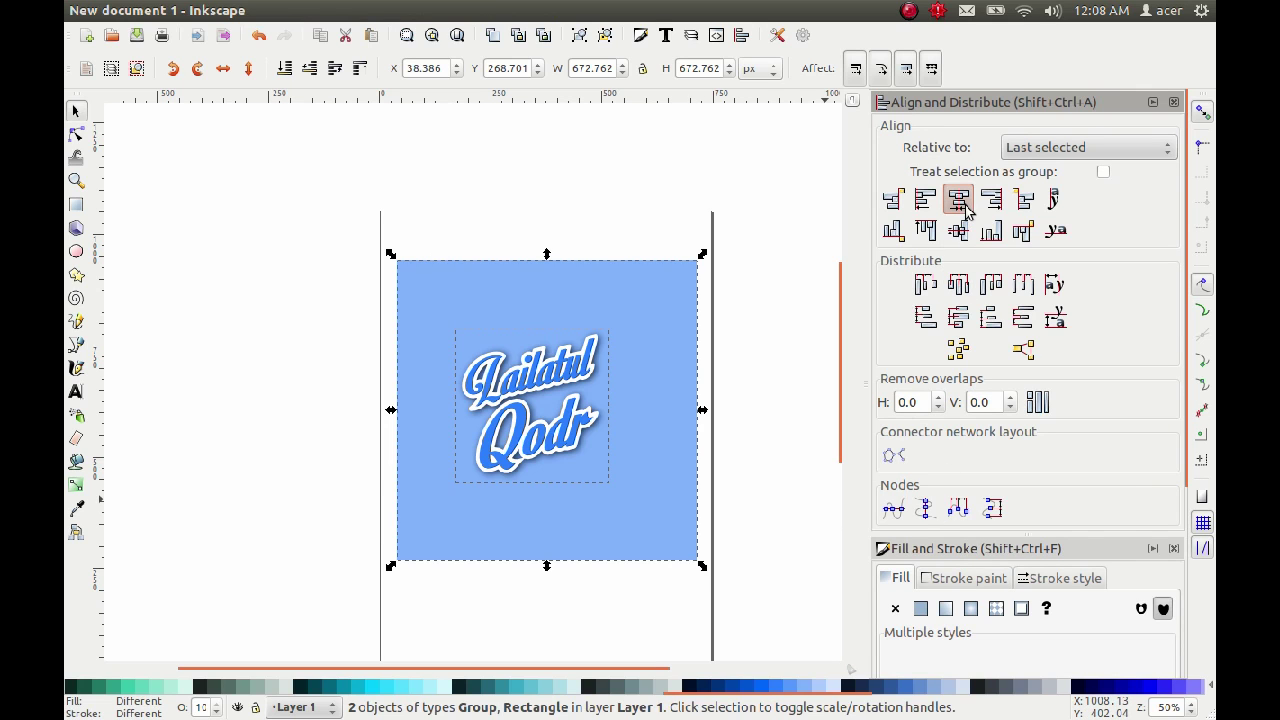
click(958, 200)
click(958, 230)
click(762, 414)
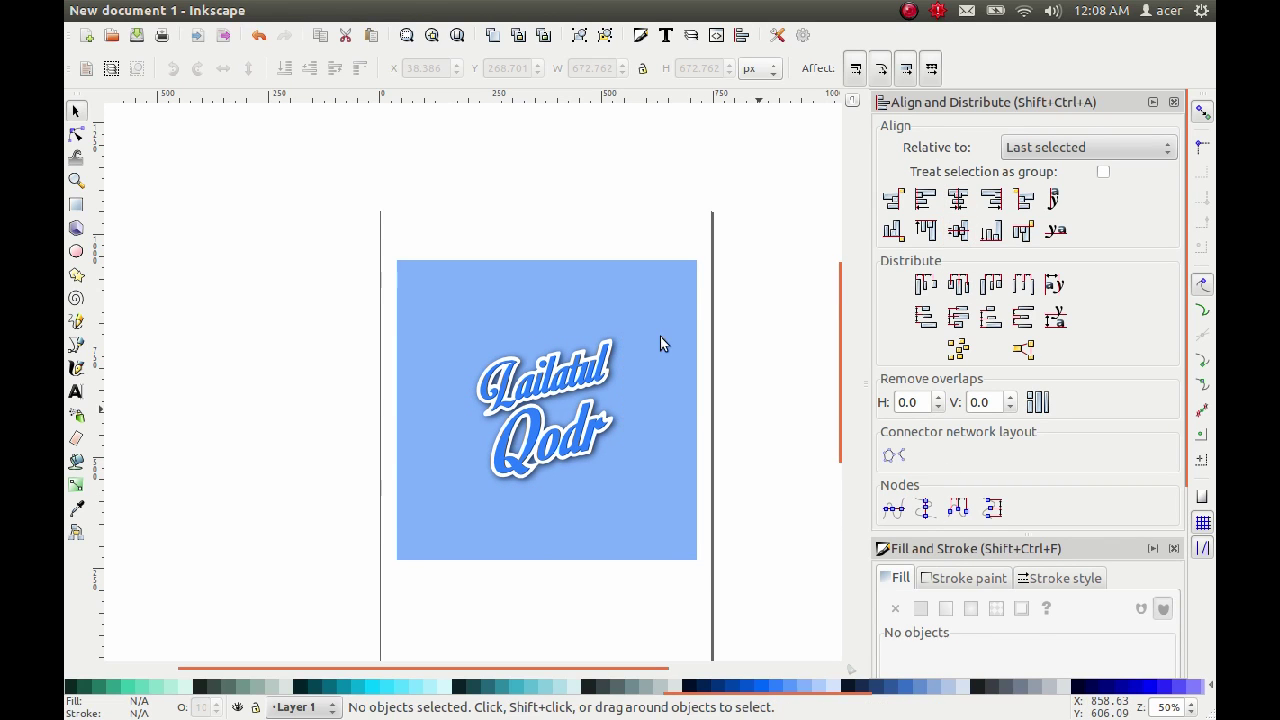
click(645, 332)
- Drag a top-to-bottom gradient across the square and make its top stop navy blue
click(76, 485)
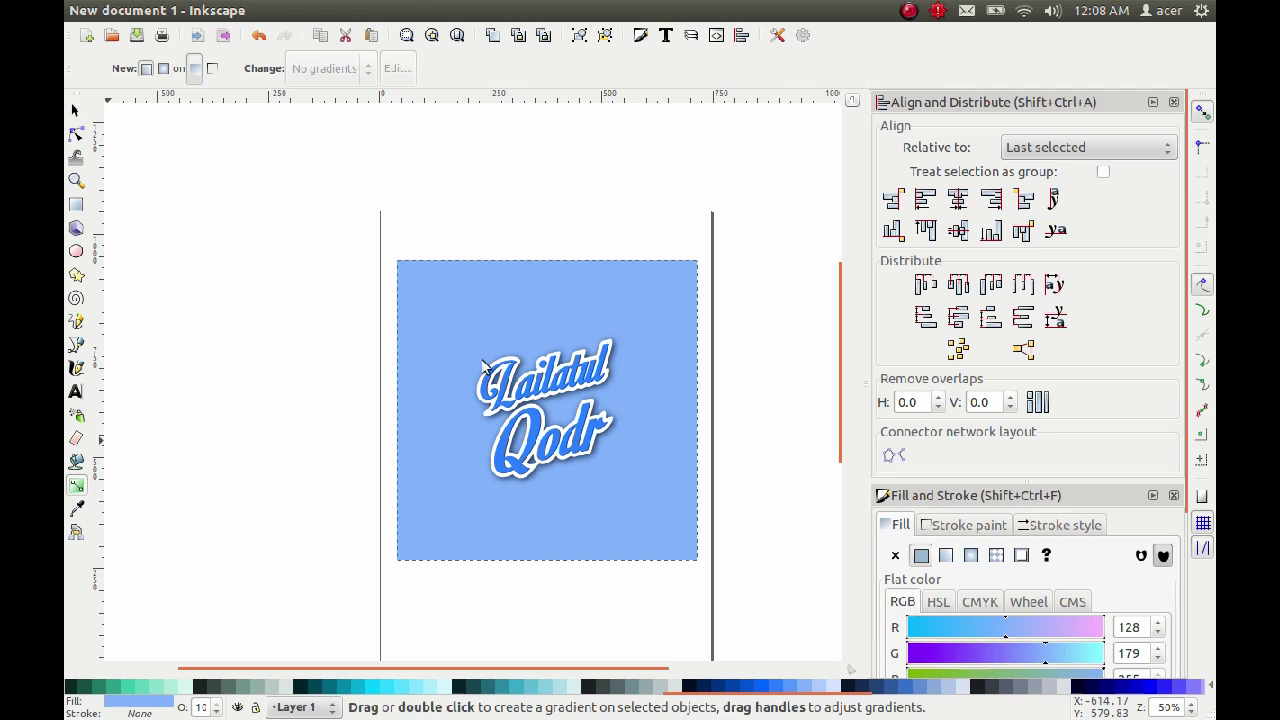
drag(543, 406, 546, 560)
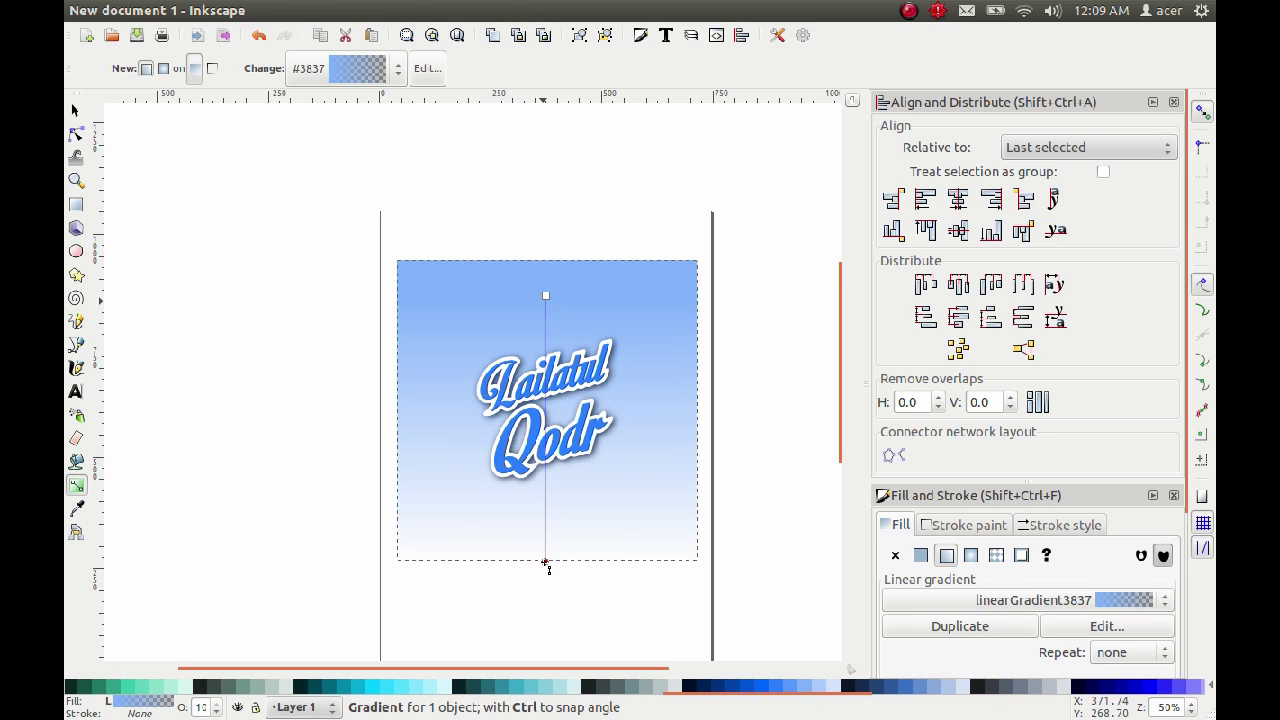
click(545, 562)
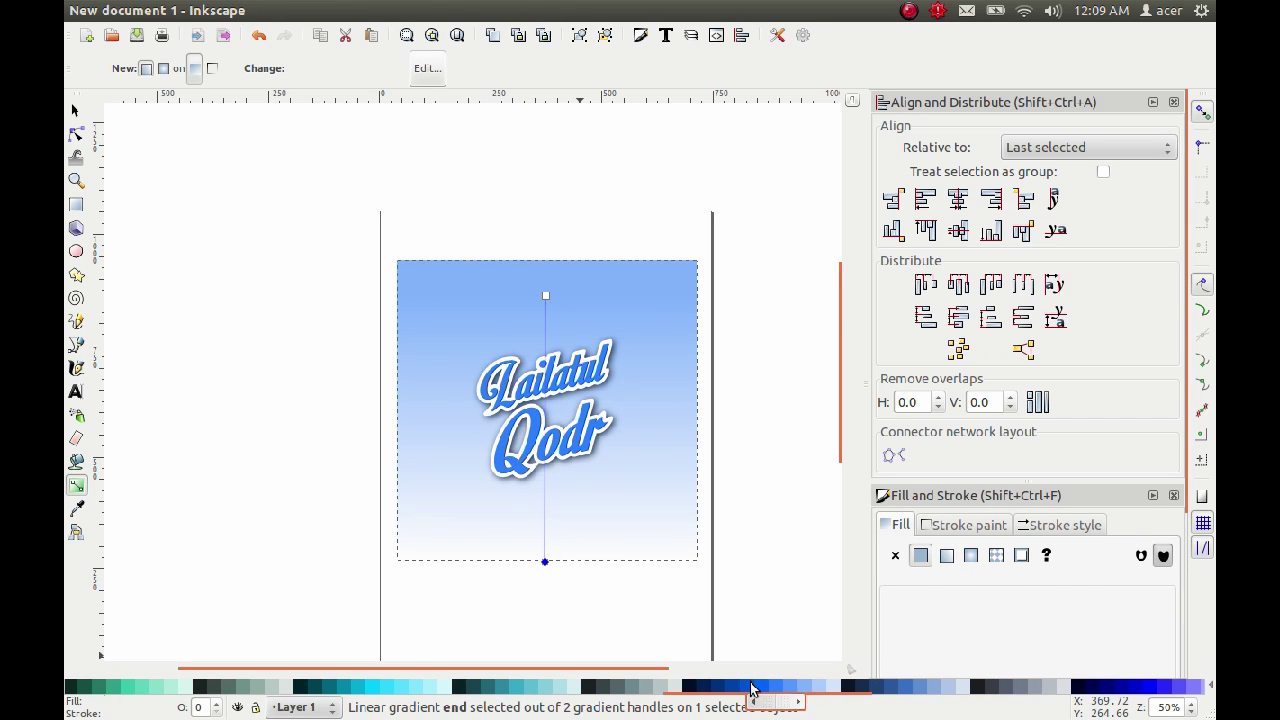
click(752, 686)
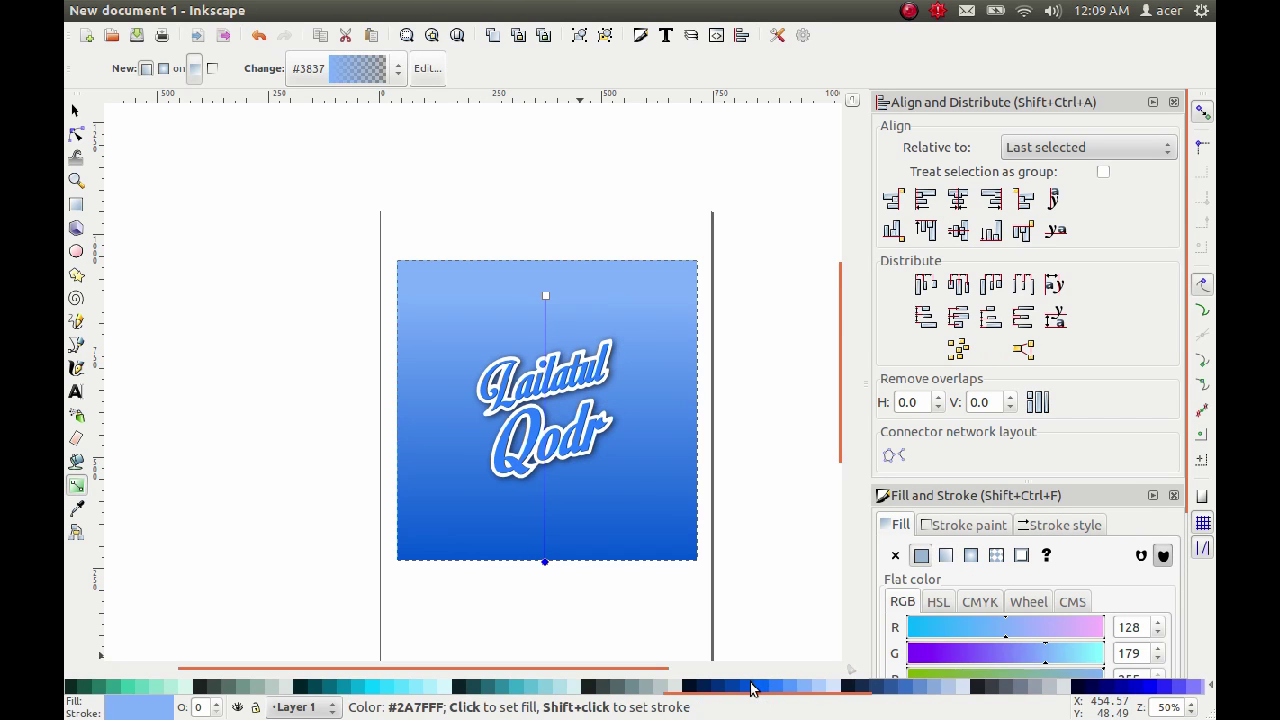
click(546, 296)
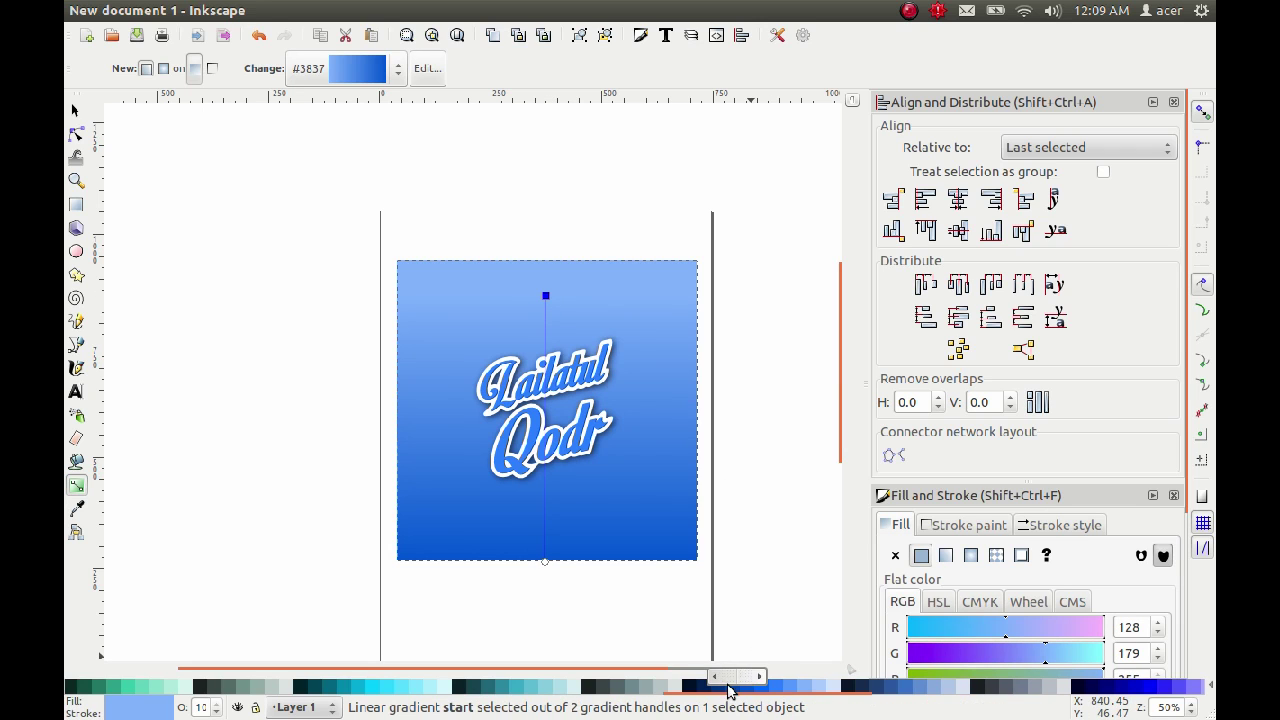
click(737, 686)
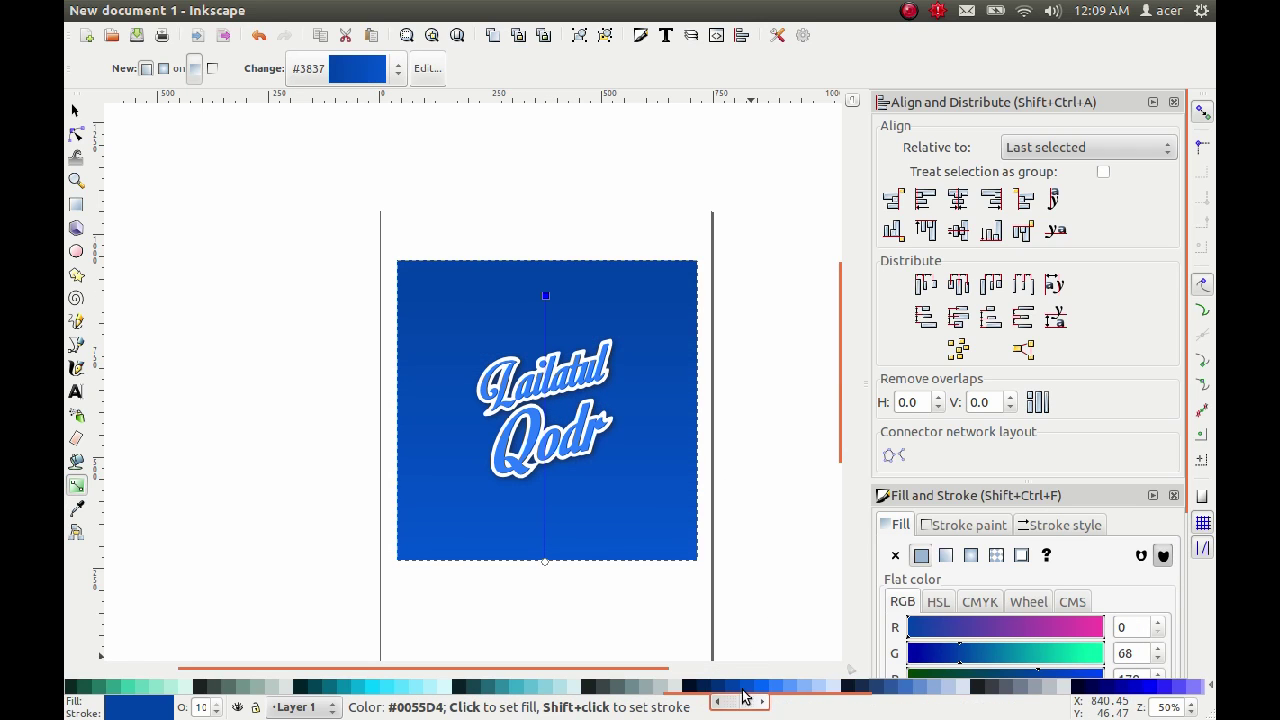
click(743, 690)
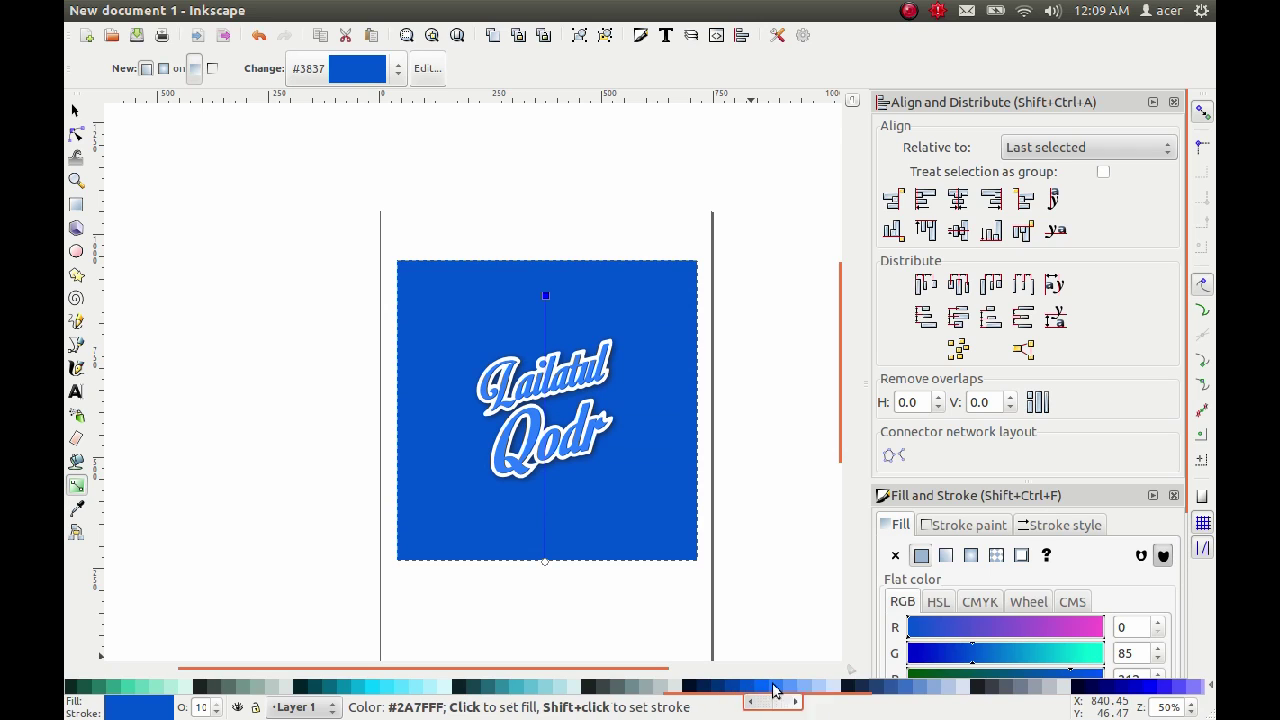
click(720, 688)
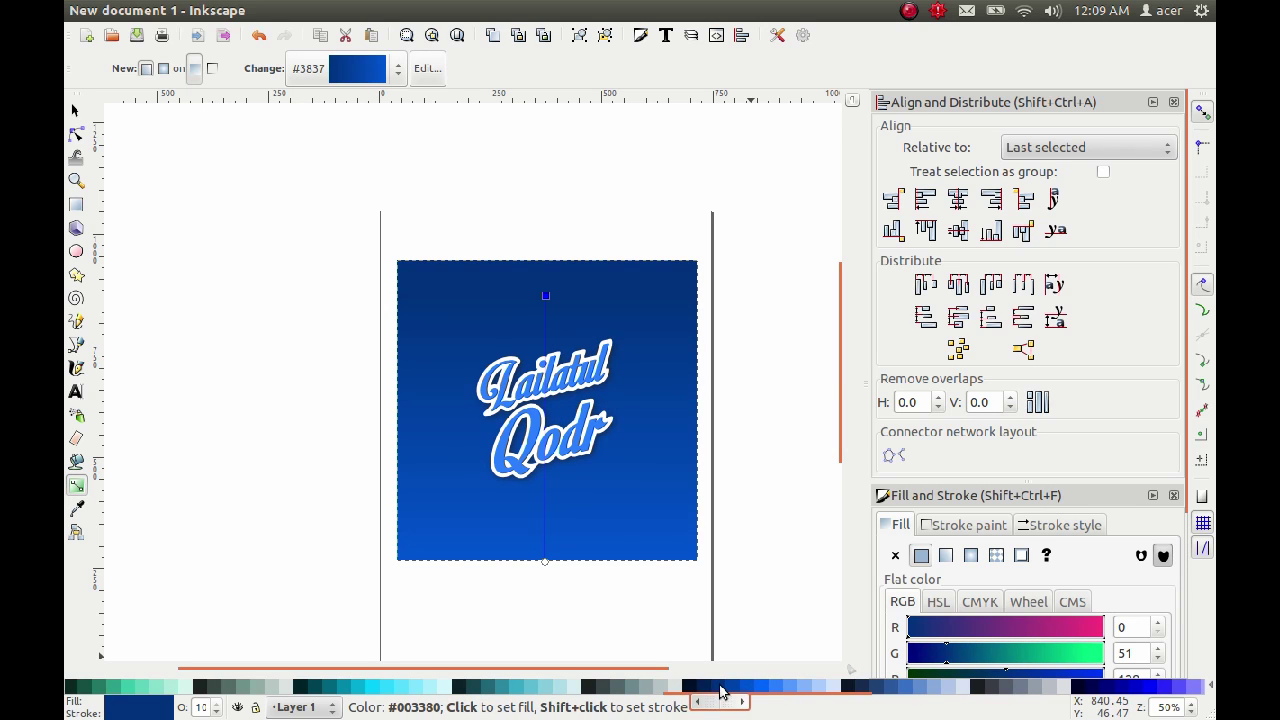
- Set the gradient's bottom stop to bright blue and return to the selector
click(545, 561)
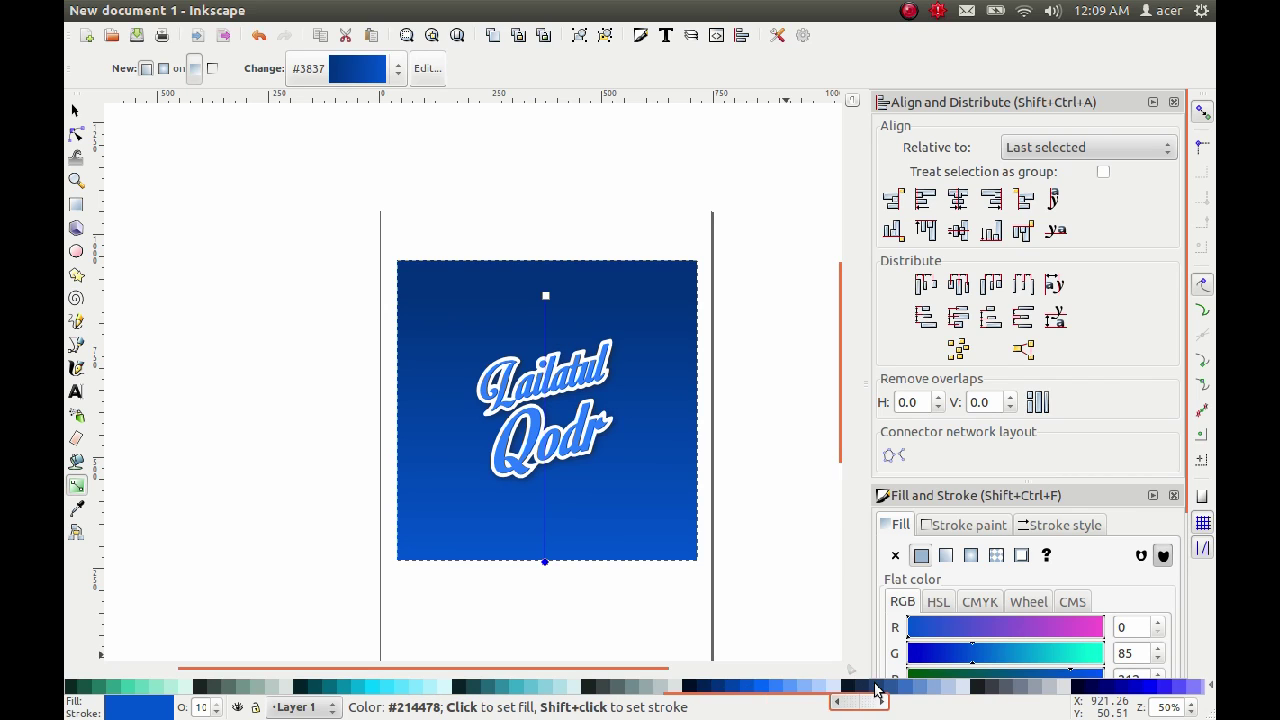
click(876, 688)
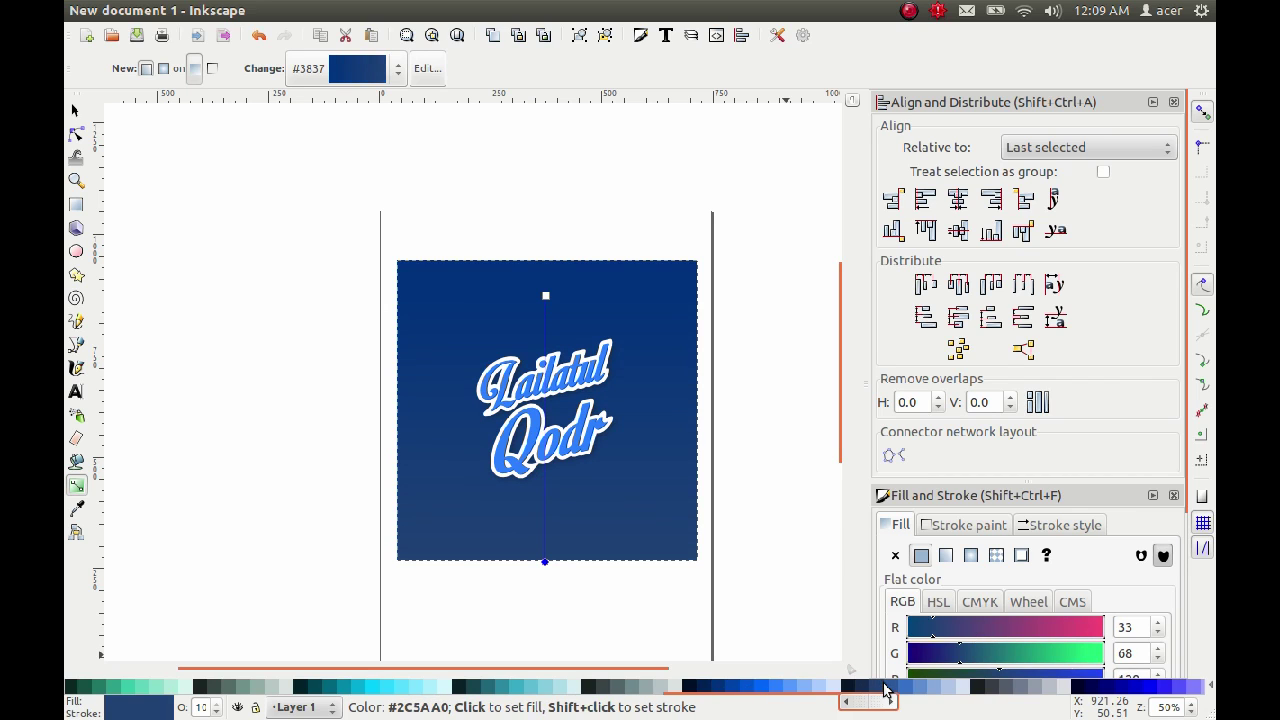
click(766, 686)
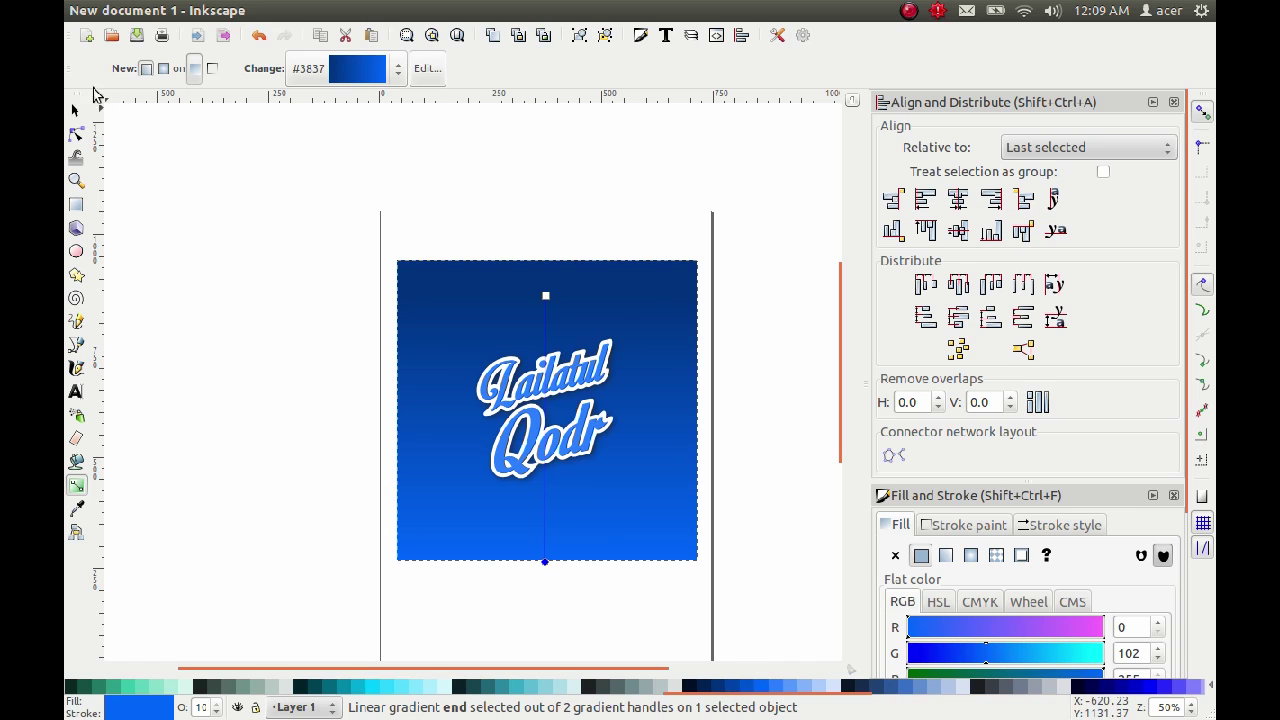
key(s)
click(329, 549)
scroll(329, 549, down, 1)
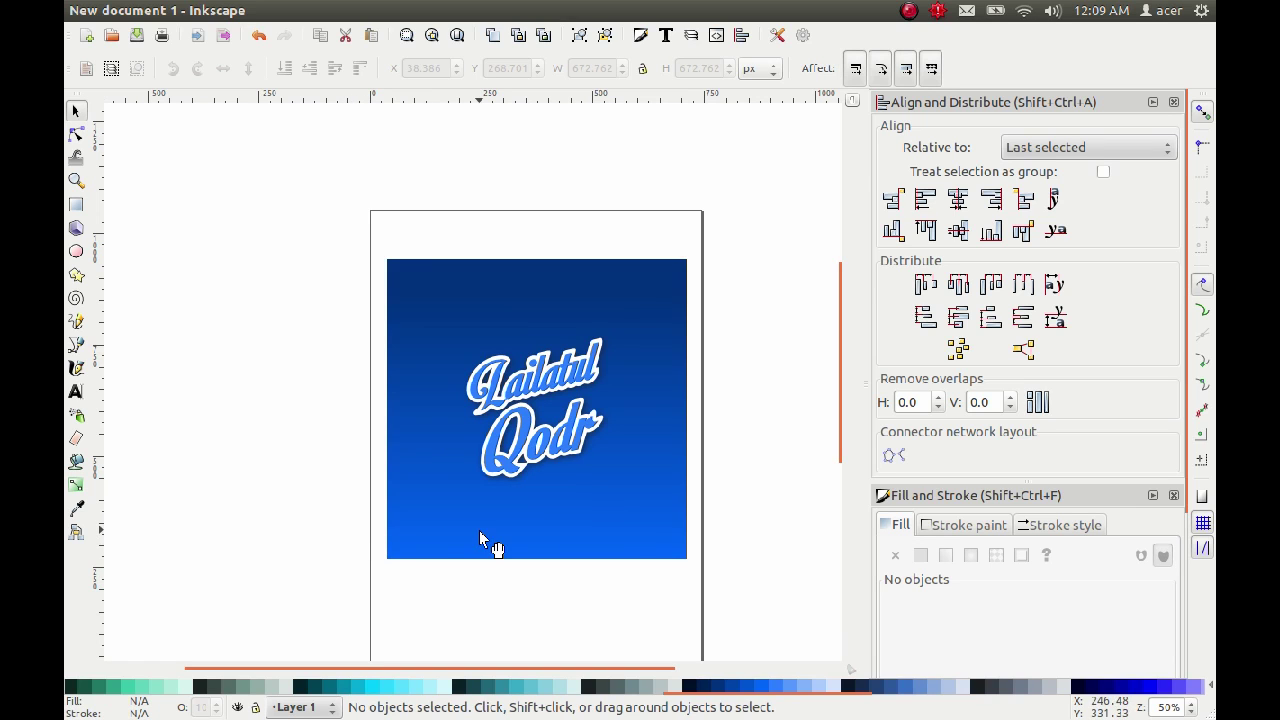
- Select the square and text, then Save As lailatul_Qodrs.svg in the Drawing folder
drag(318, 188, 751, 622)
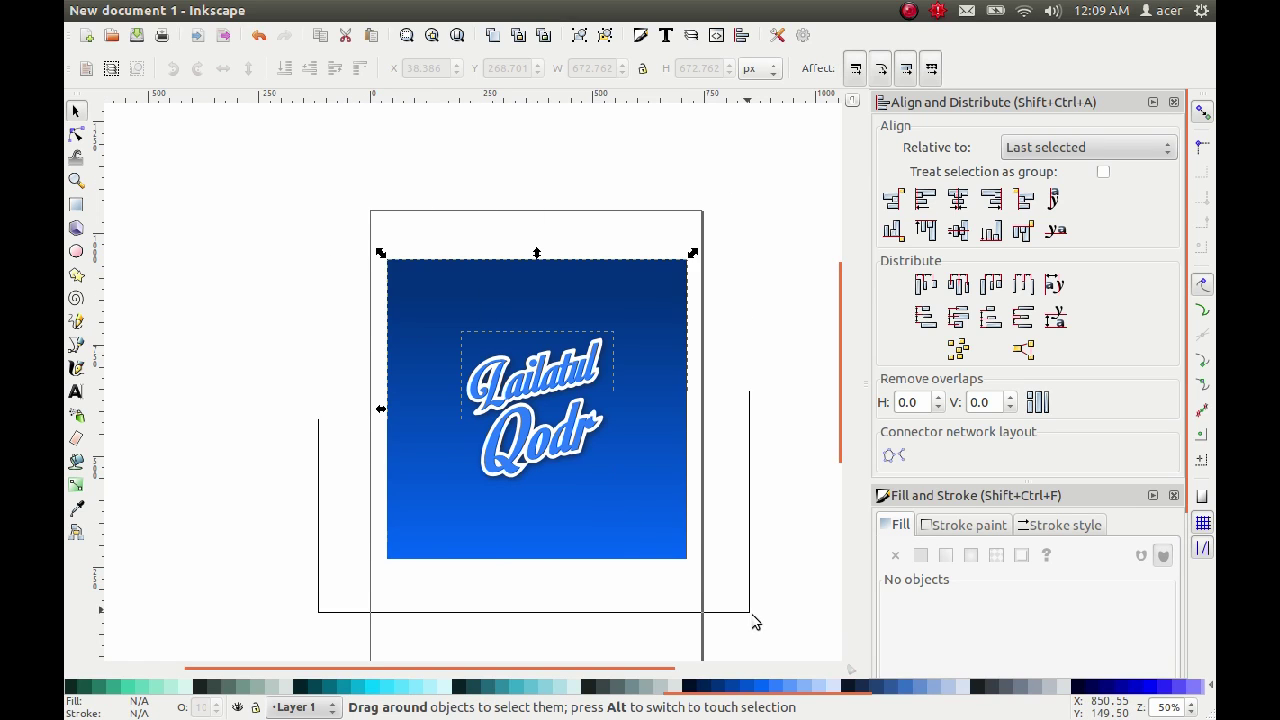
mouse_move(163, 10)
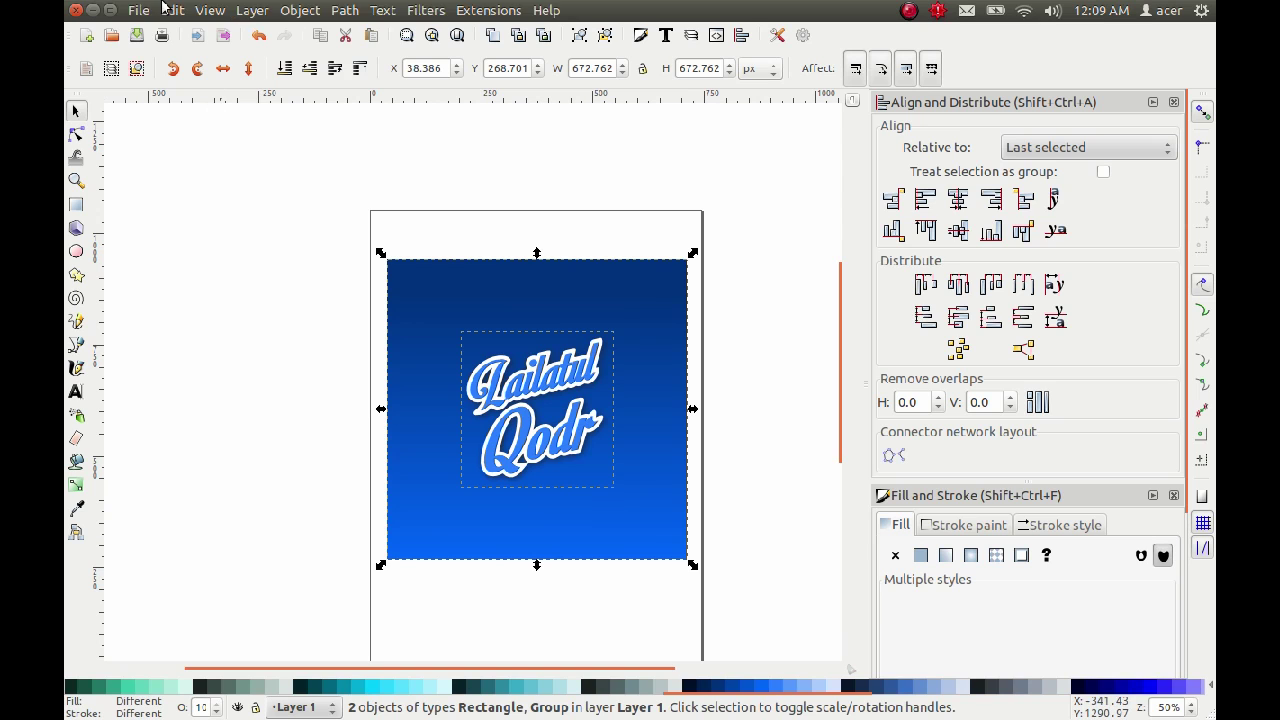
click(142, 10)
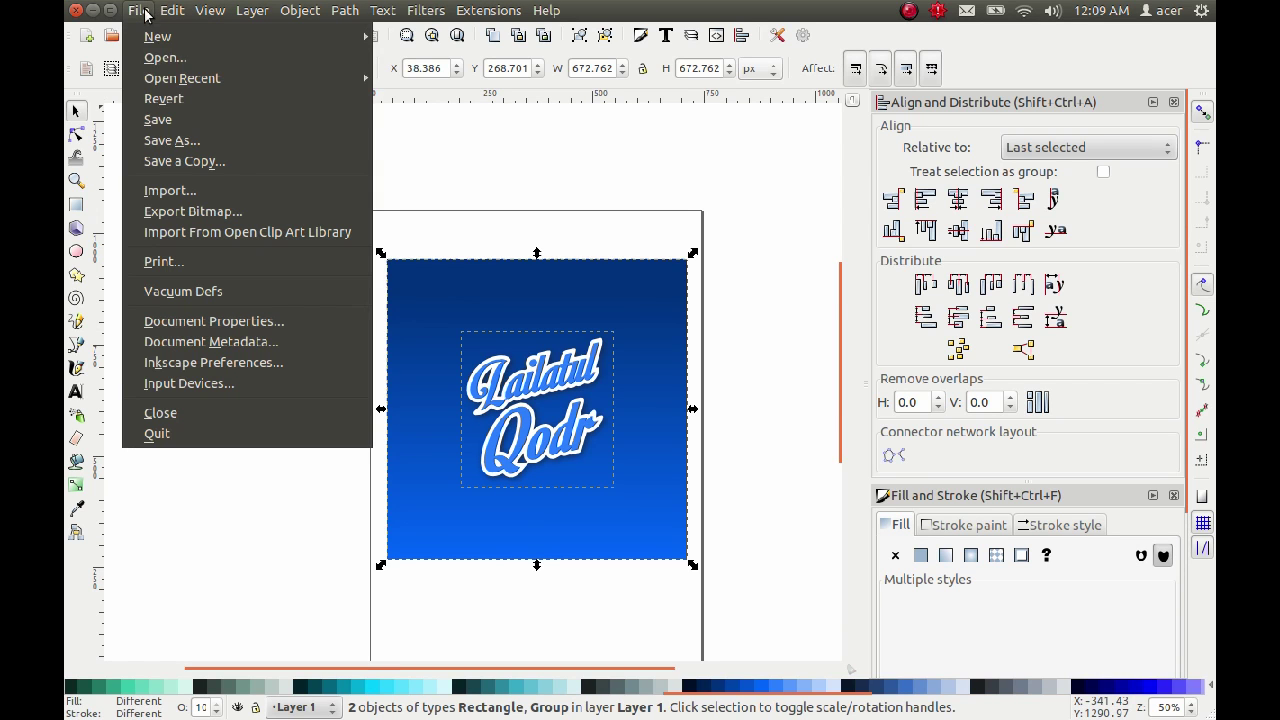
click(188, 140)
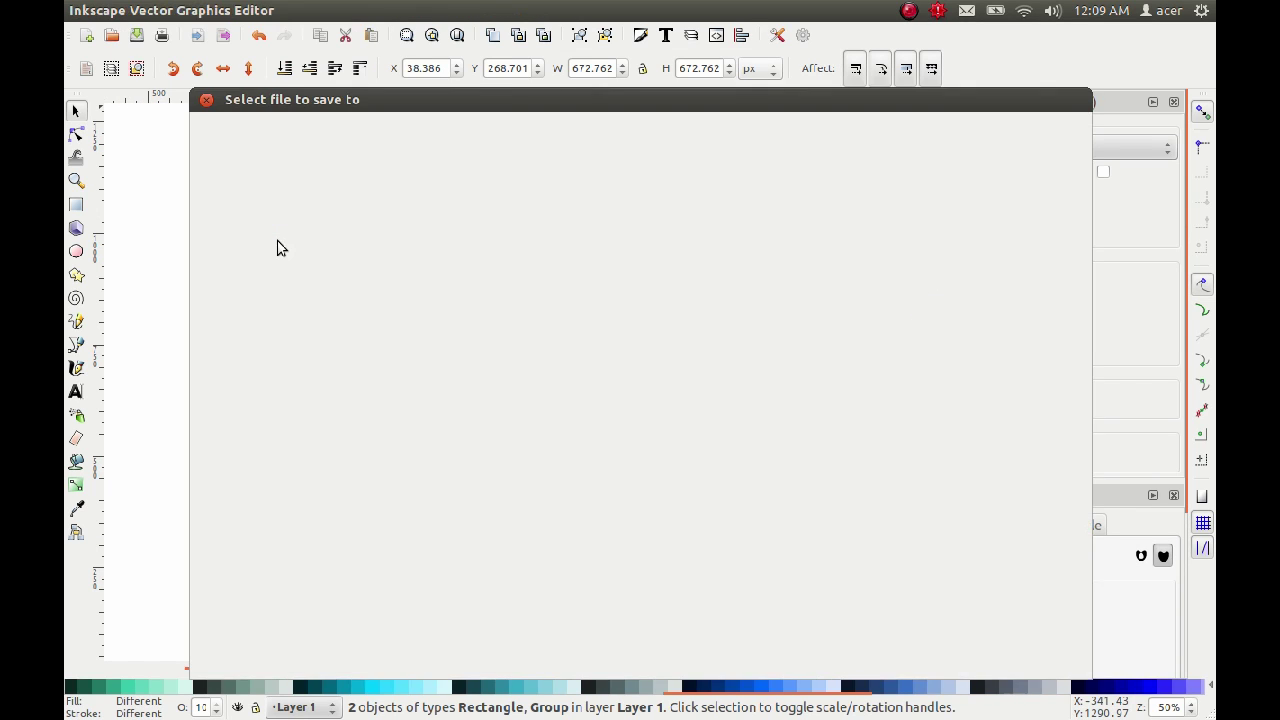
text(lailatul_Qodrs.svg)
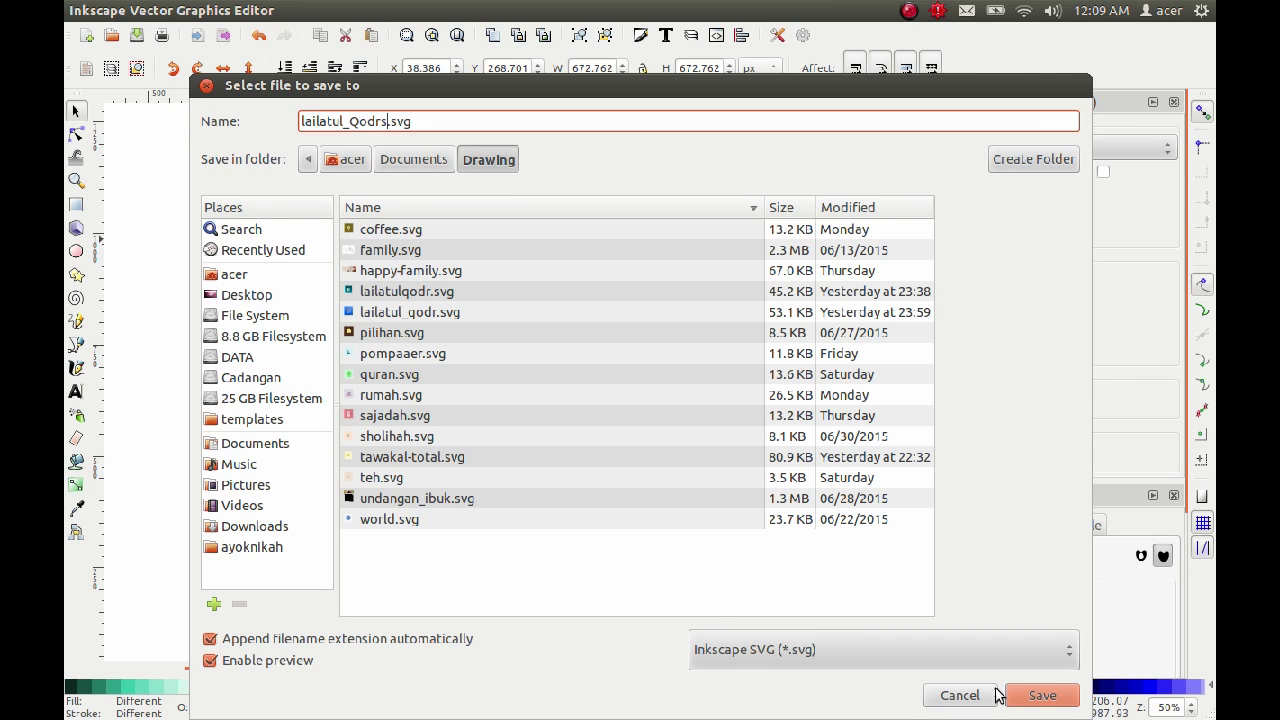
click(1034, 697)
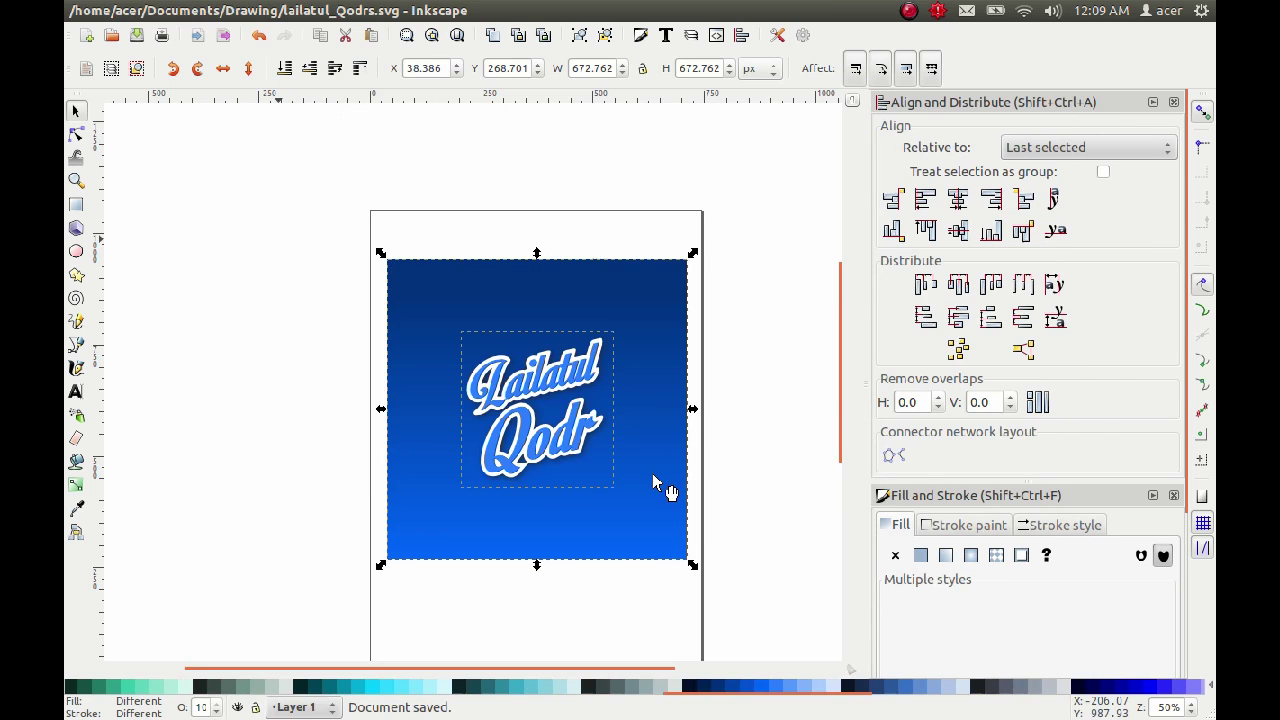
- Change the square's bottom gradient stop to the lighter #2A7FFF blue
click(765, 435)
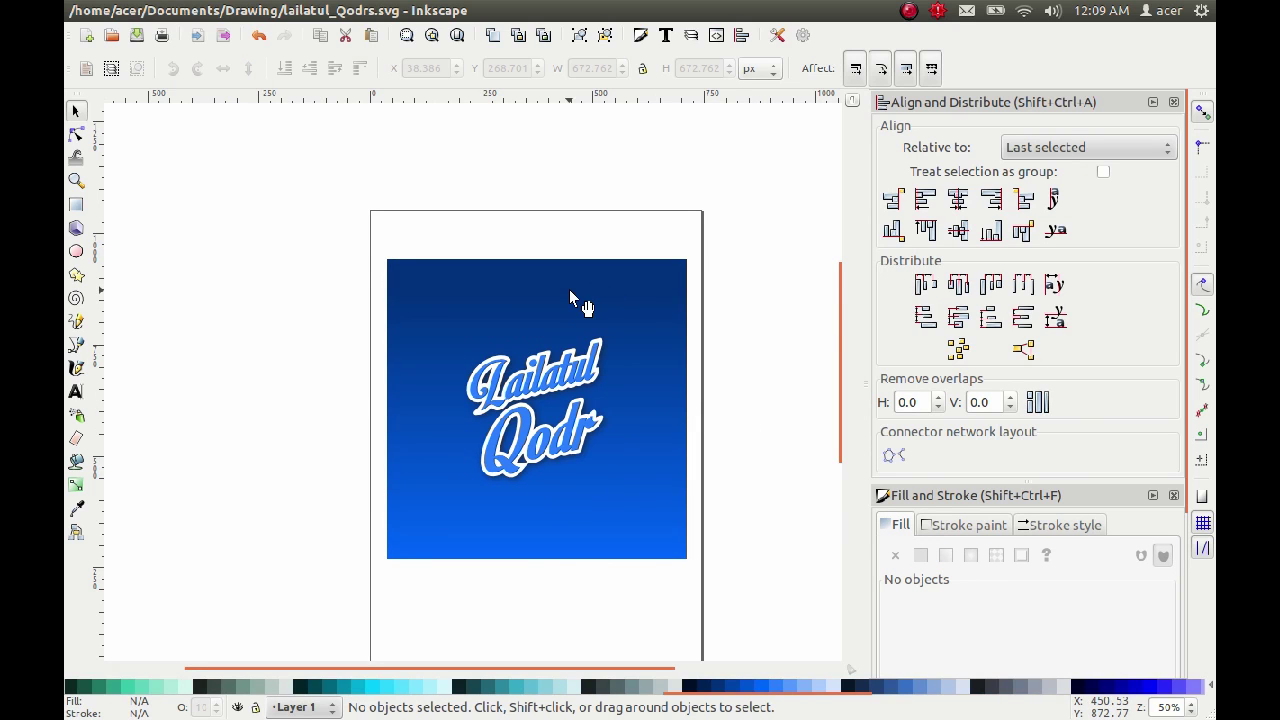
scroll(728, 450, up, 1)
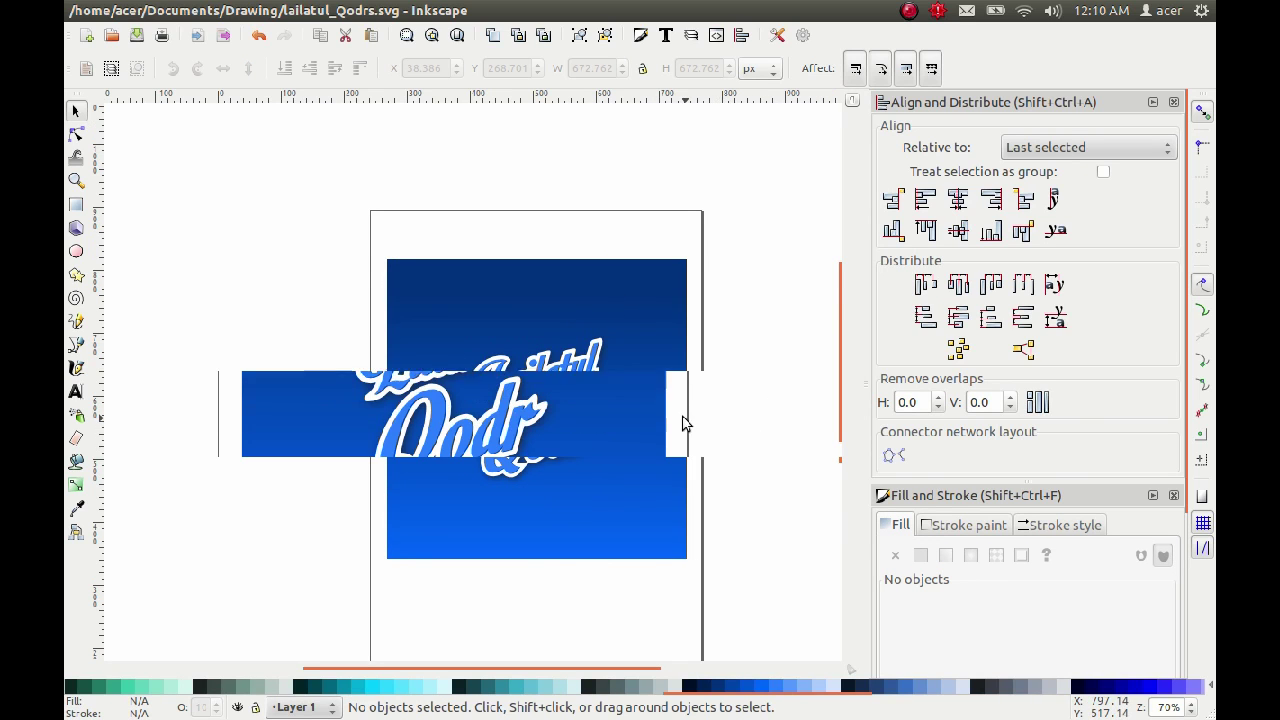
click(627, 420)
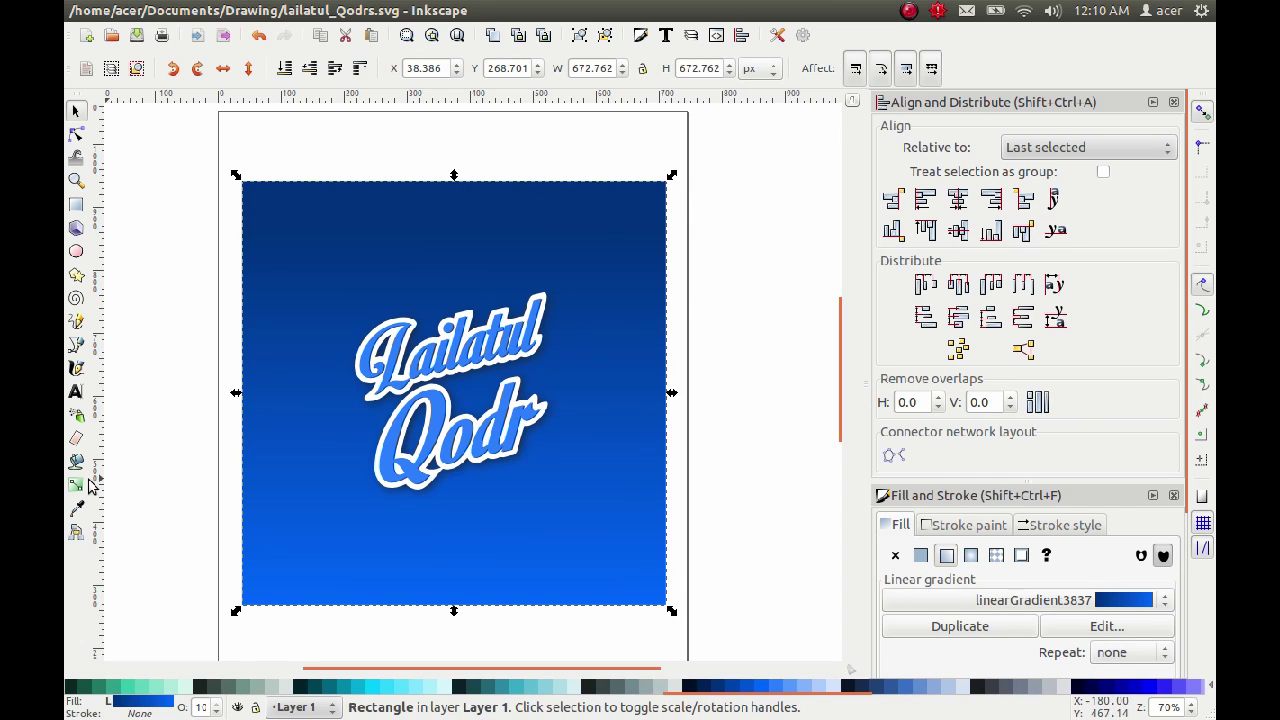
key(g)
click(452, 603)
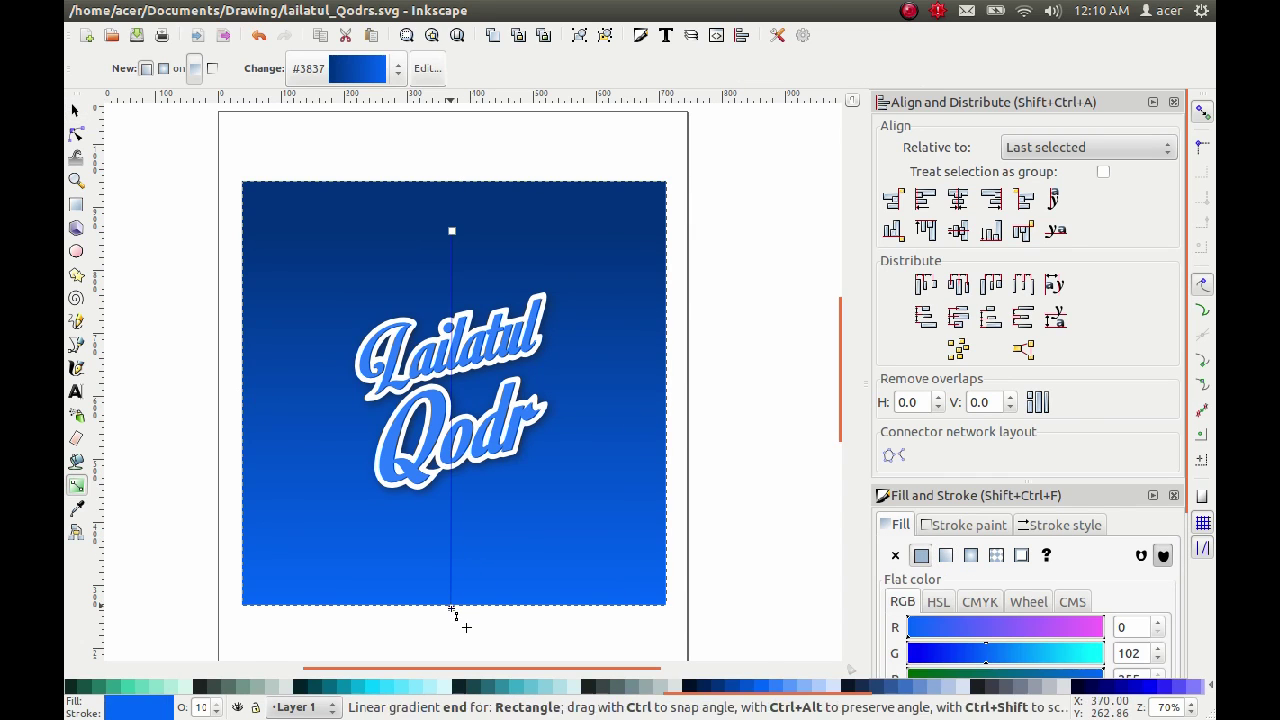
click(780, 687)
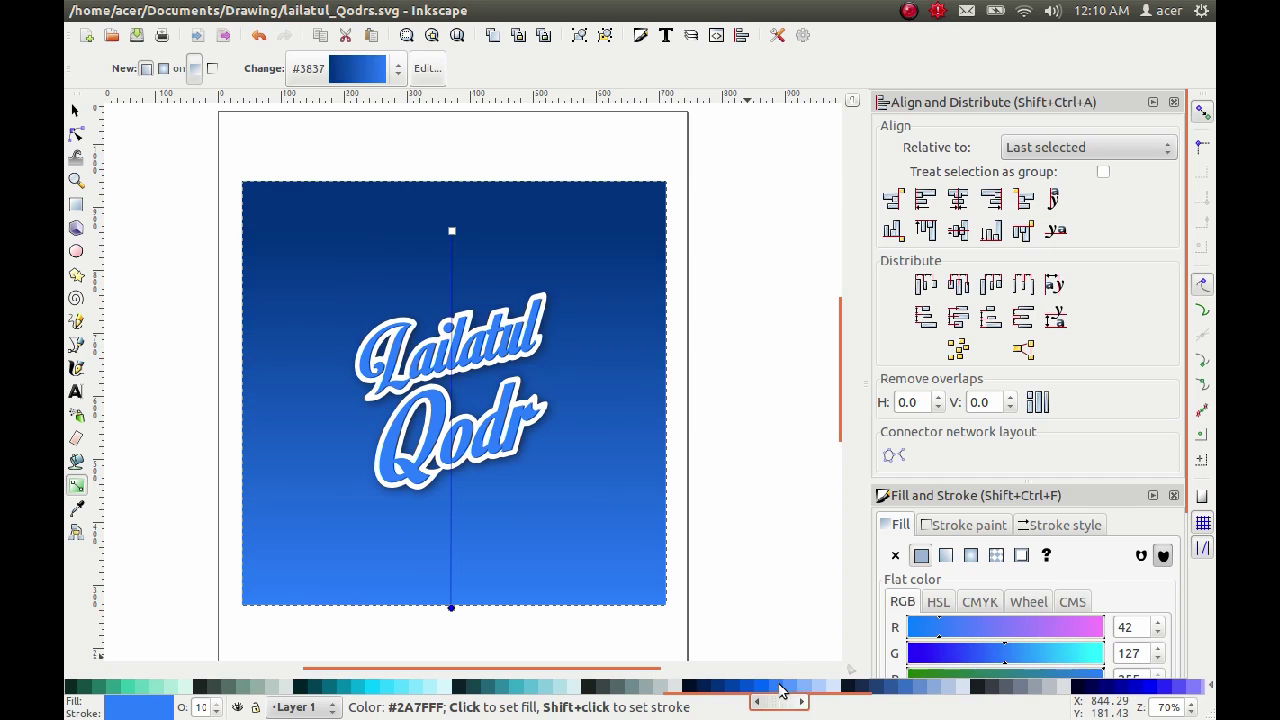
- Return to the selector and rubber-band select both the square and the lettering
scroll(610, 343, down, 2)
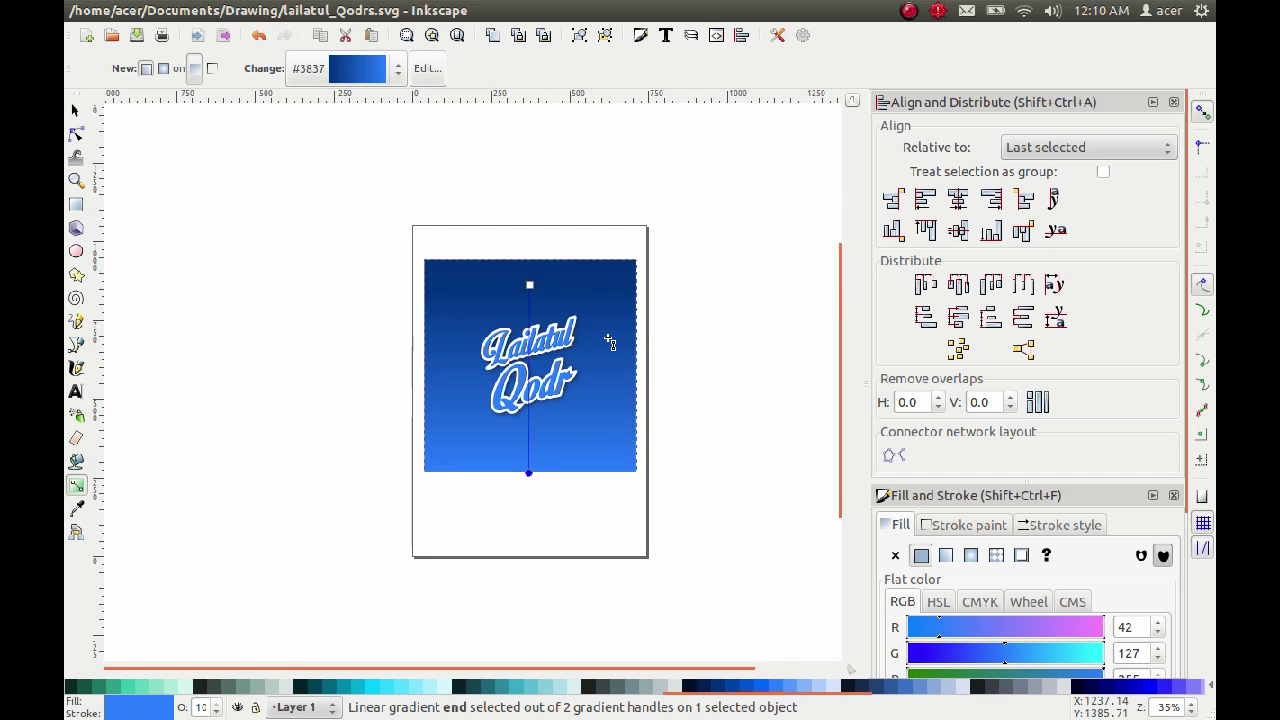
scroll(610, 343, up, 2)
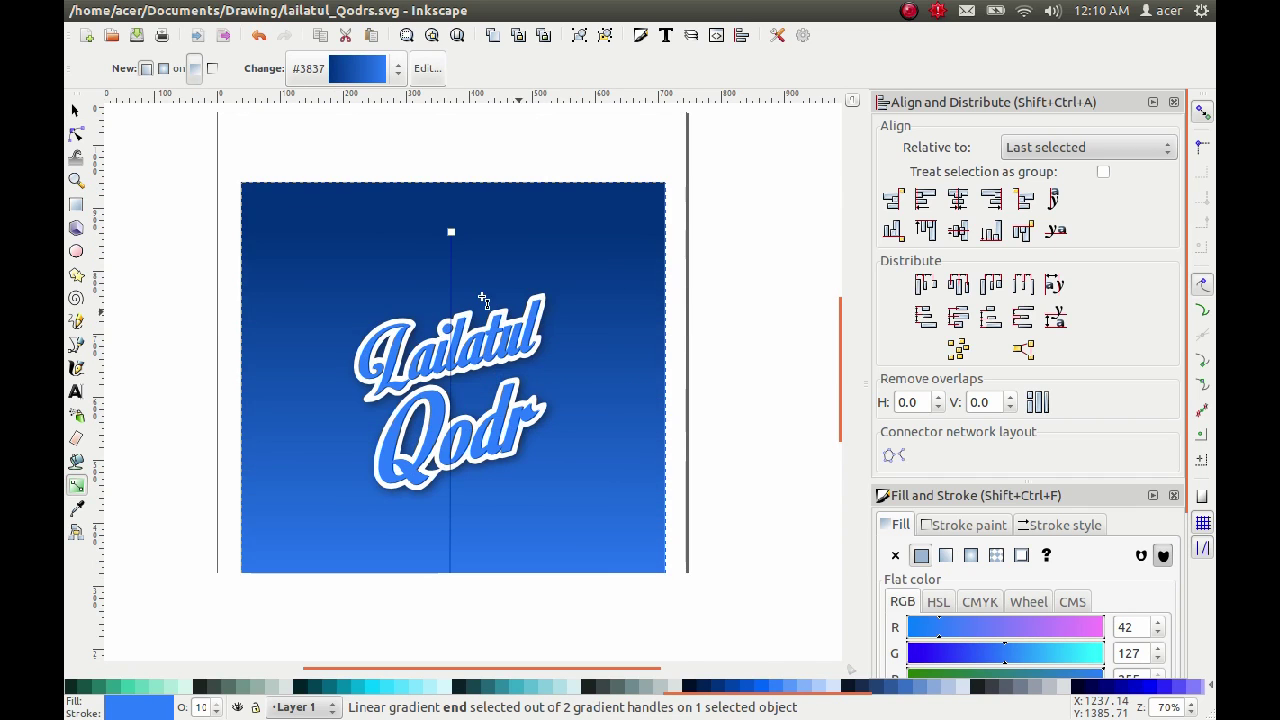
key(s)
key(Escape)
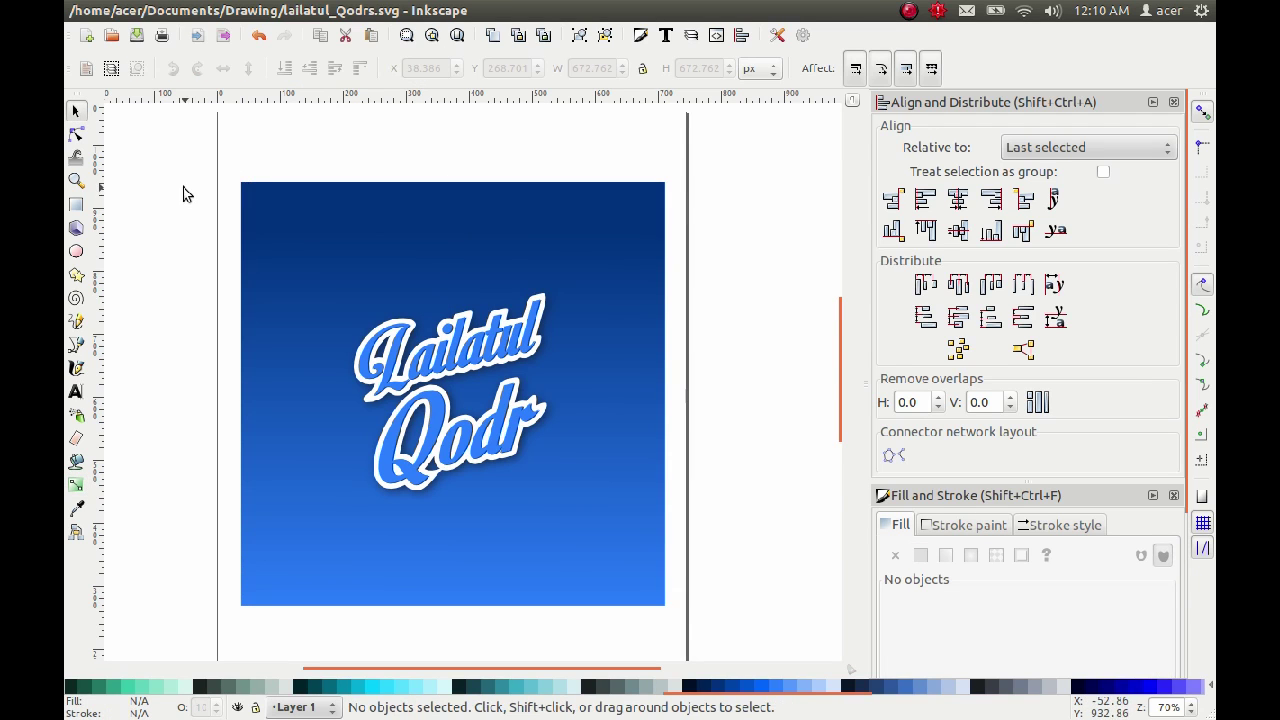
mouse_move(165, 152)
mouse_down()
mouse_move(604, 596)
mouse_move(695, 623)
mouse_up()
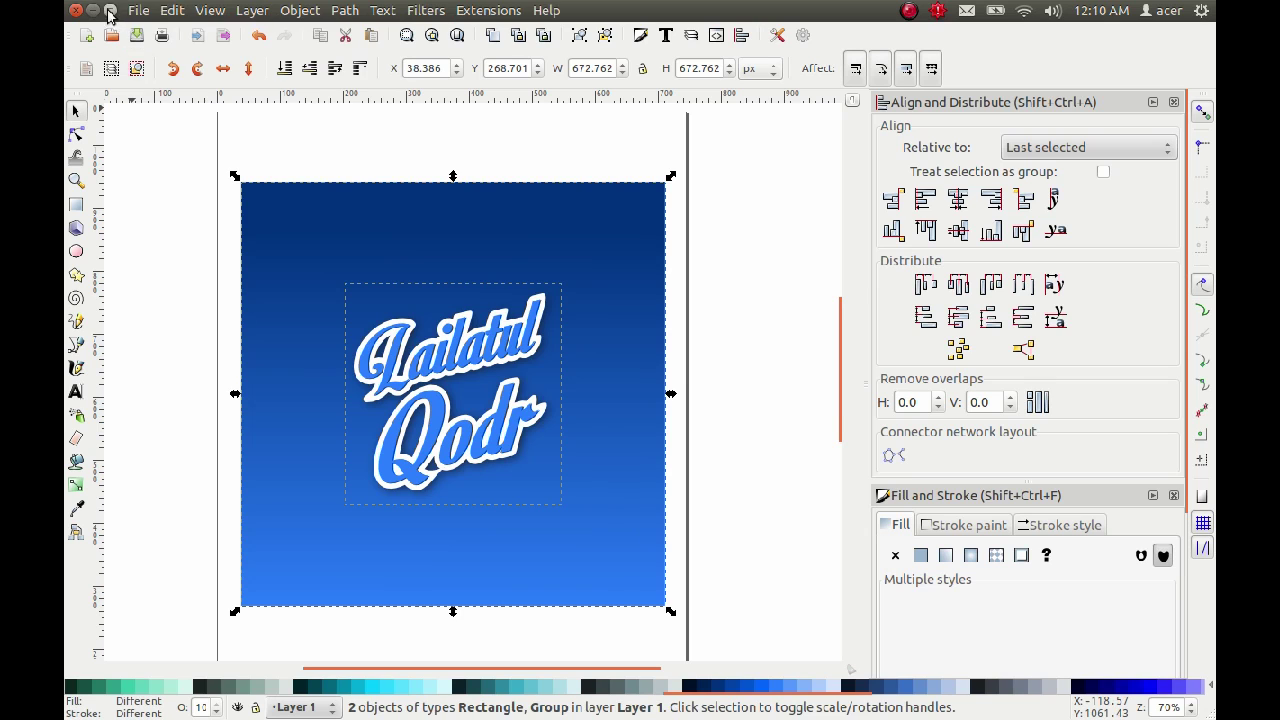
- Export the selection as a 673 × 673 lailatul_Qodrs.png into the Drawing folder
click(139, 10)
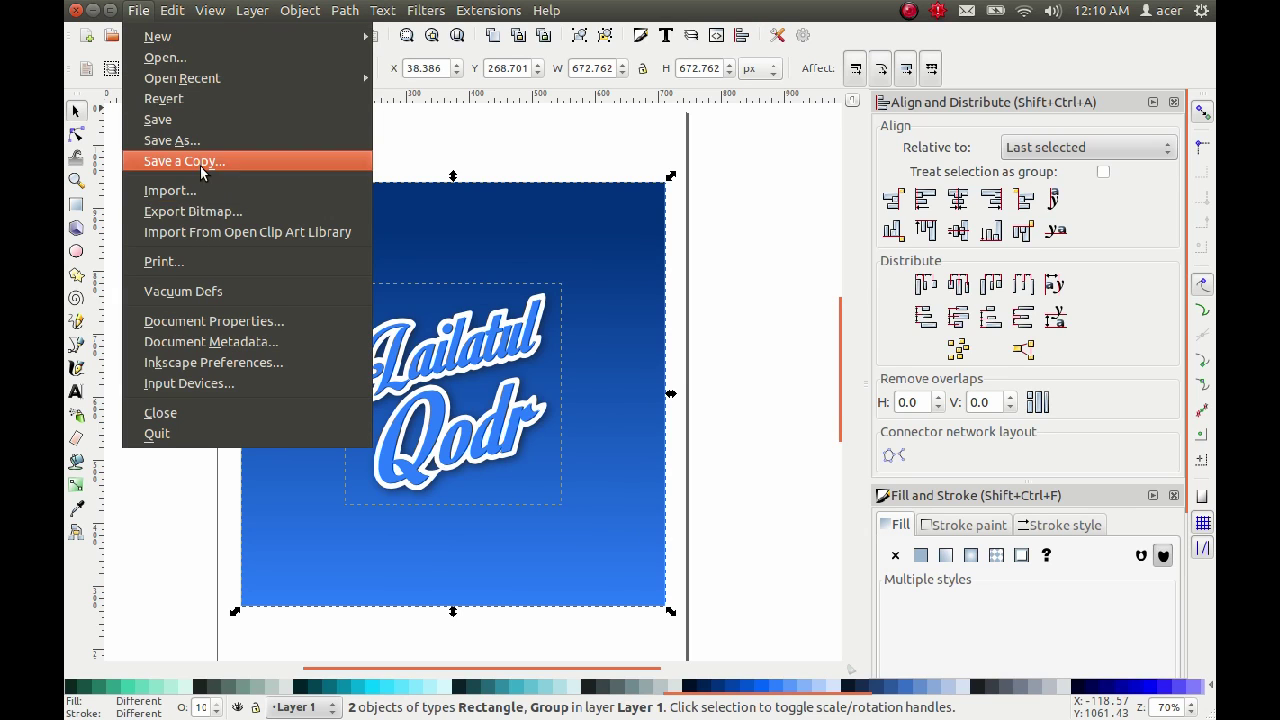
click(194, 212)
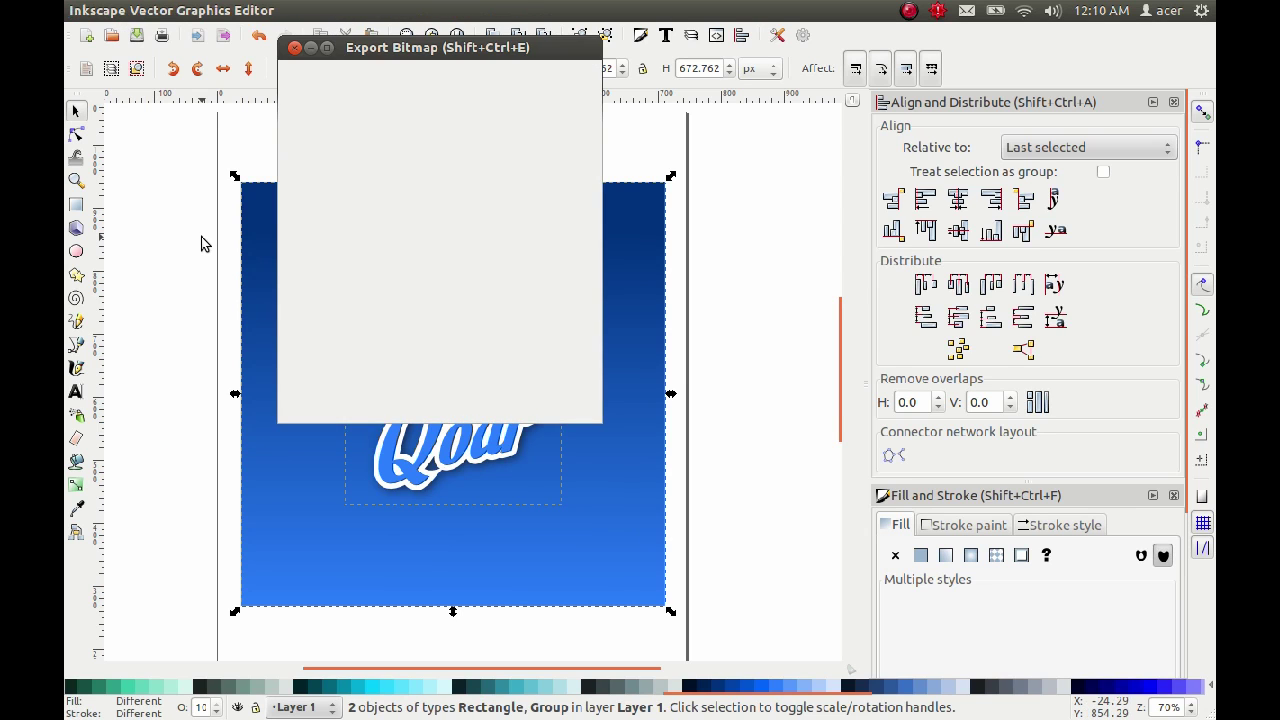
mouse_move(435, 322)
mouse_down()
mouse_move(493, 319)
mouse_move(440, 318)
mouse_up()
click(477, 321)
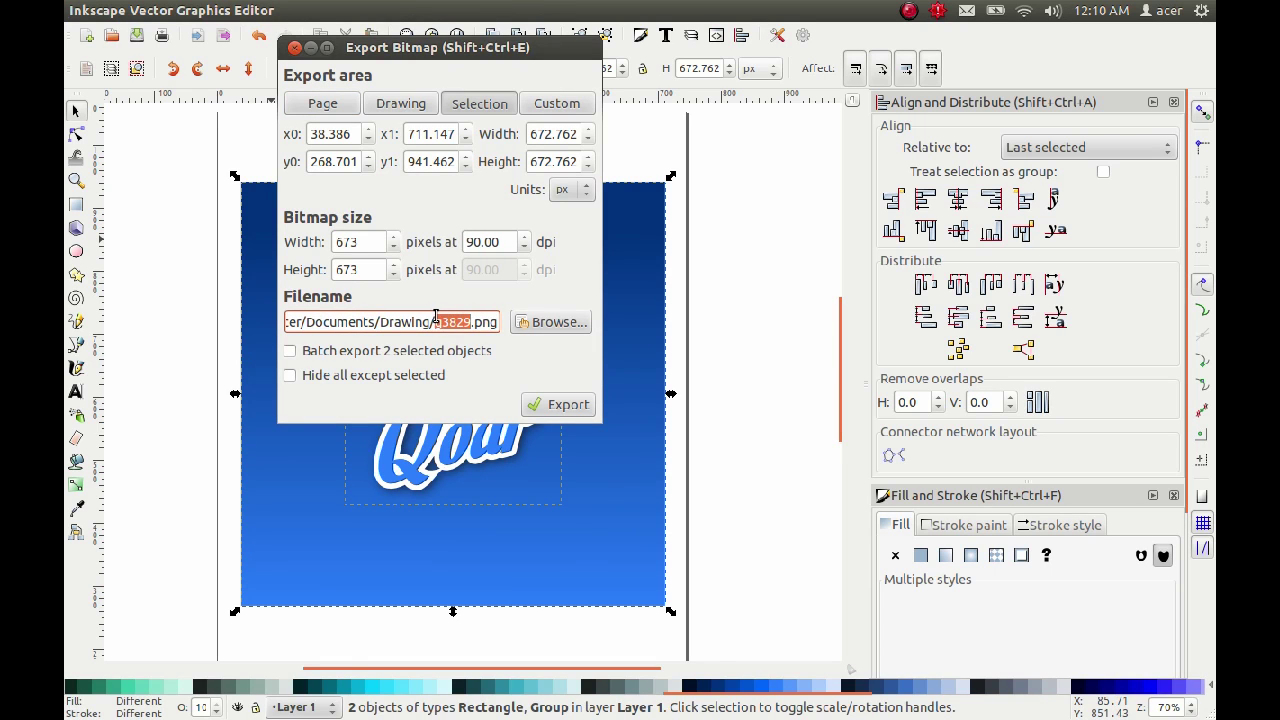
text(lallat)
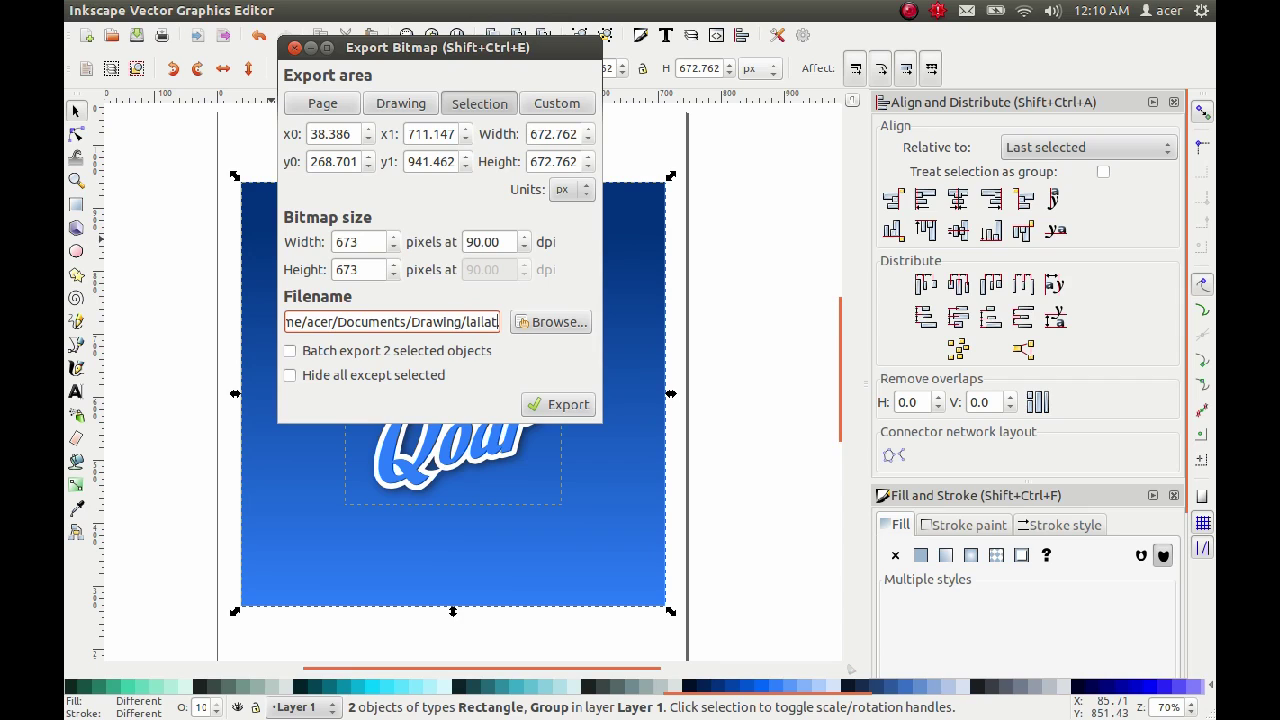
text(l)
text(l)
text(_Qodrs)
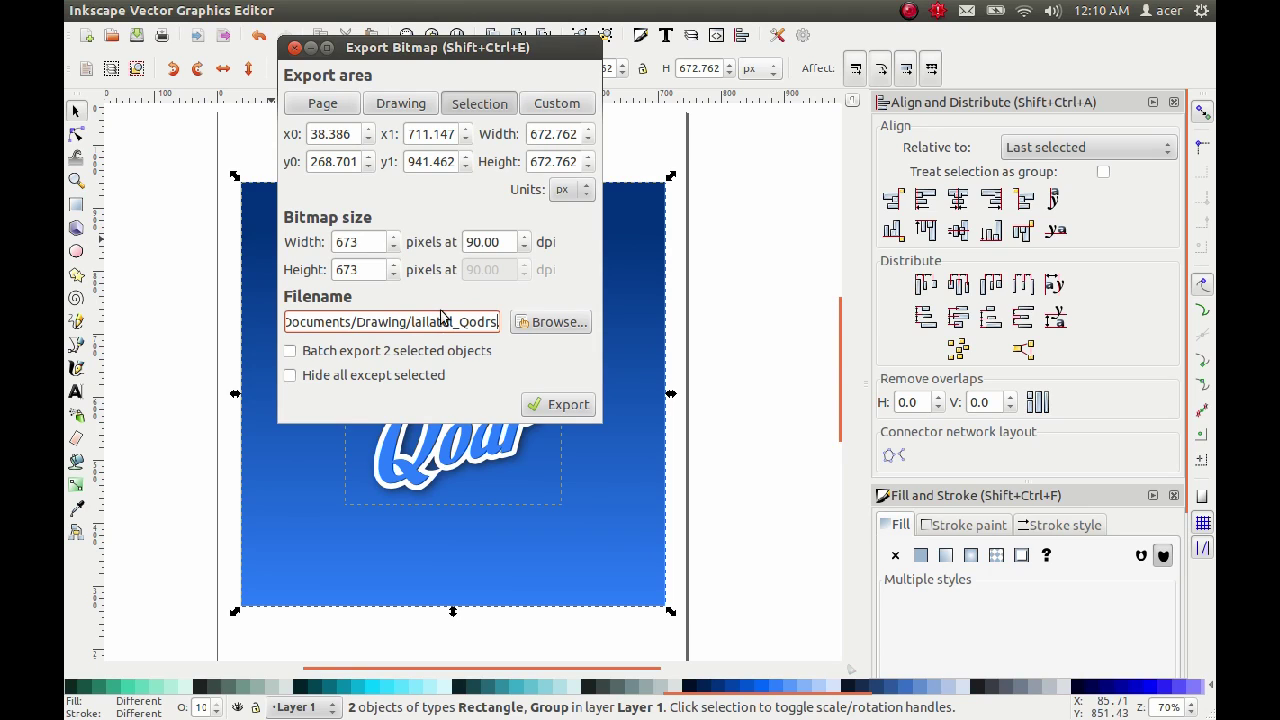
click(555, 407)
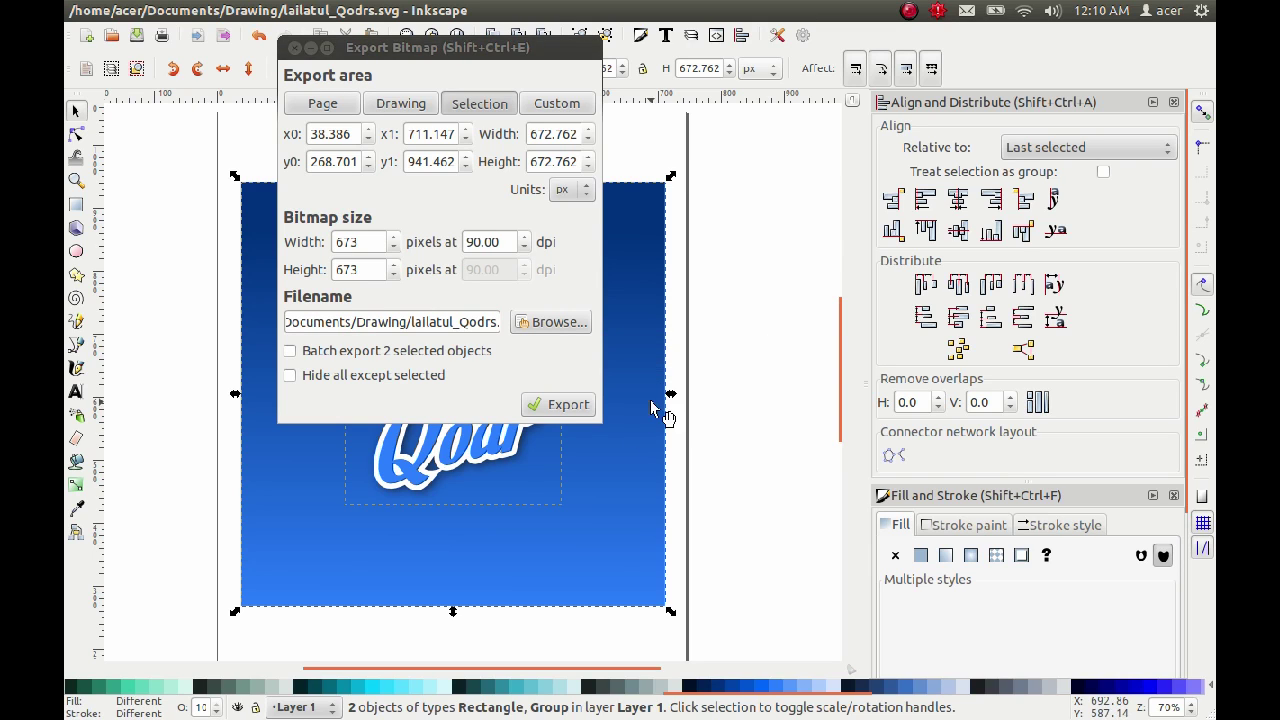
click(289, 52)
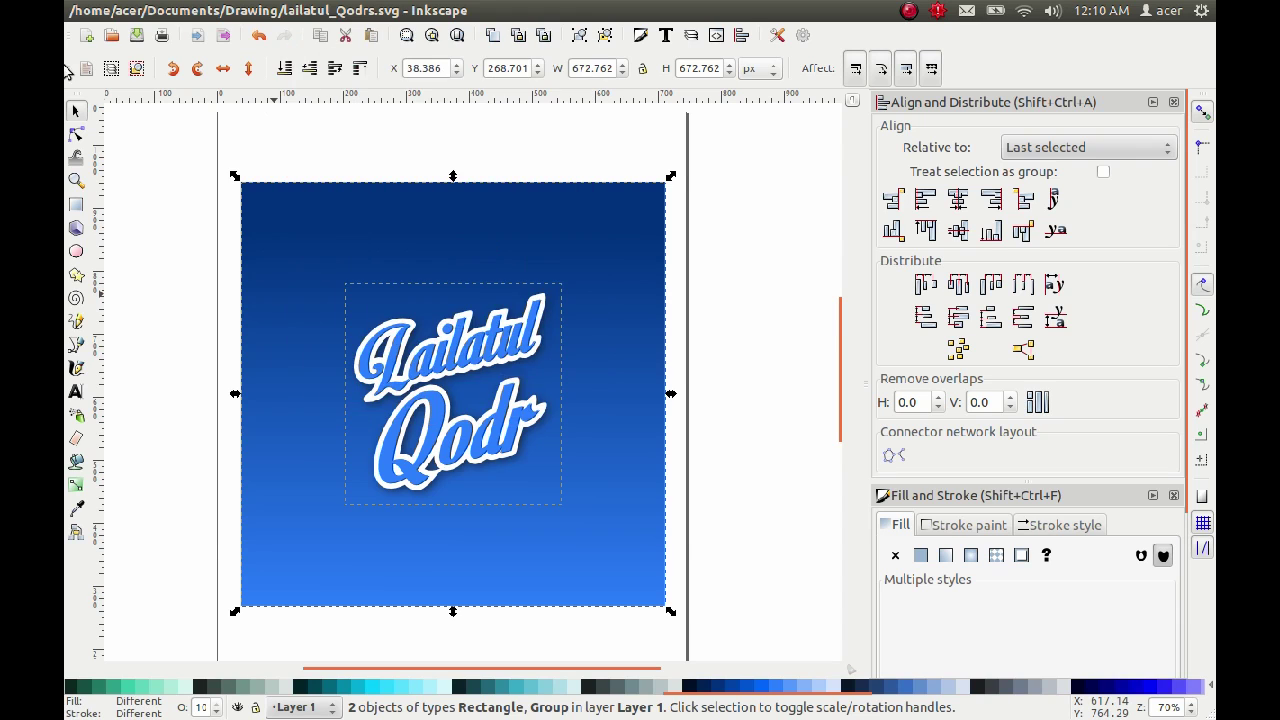
- Open the file manager and browse to Home > Documents > Drawing
click(86, 103)
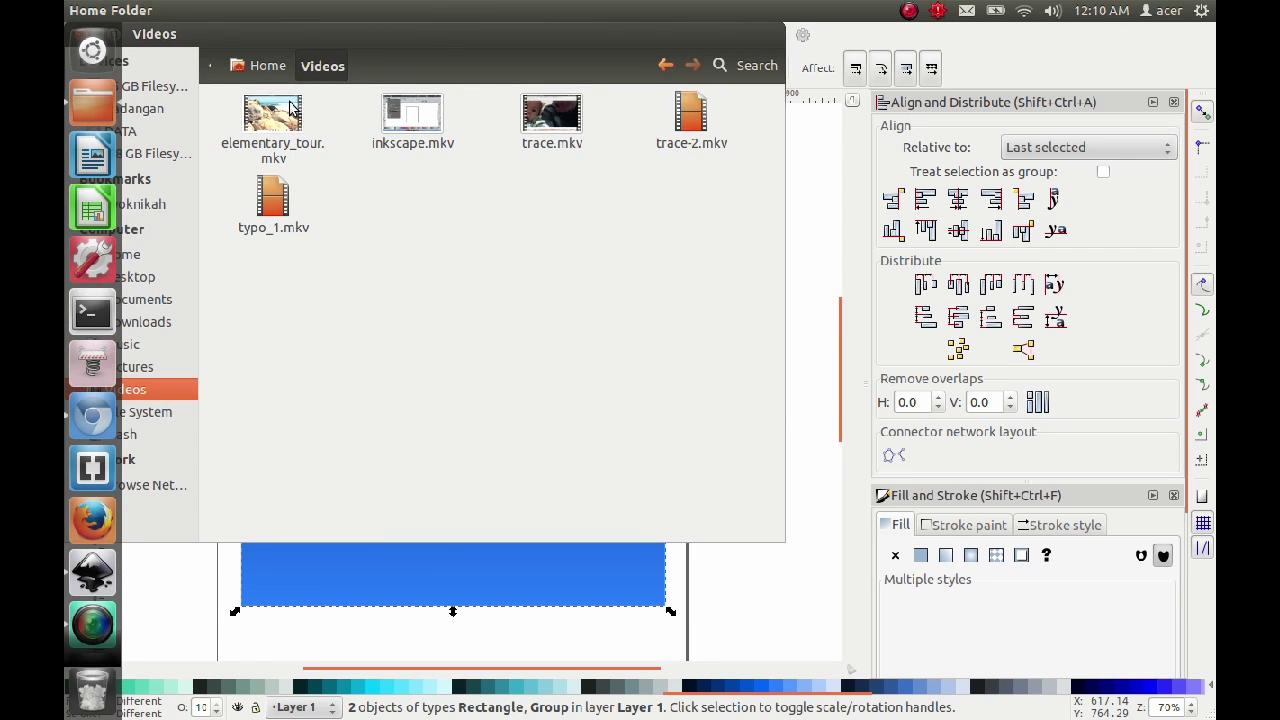
click(265, 65)
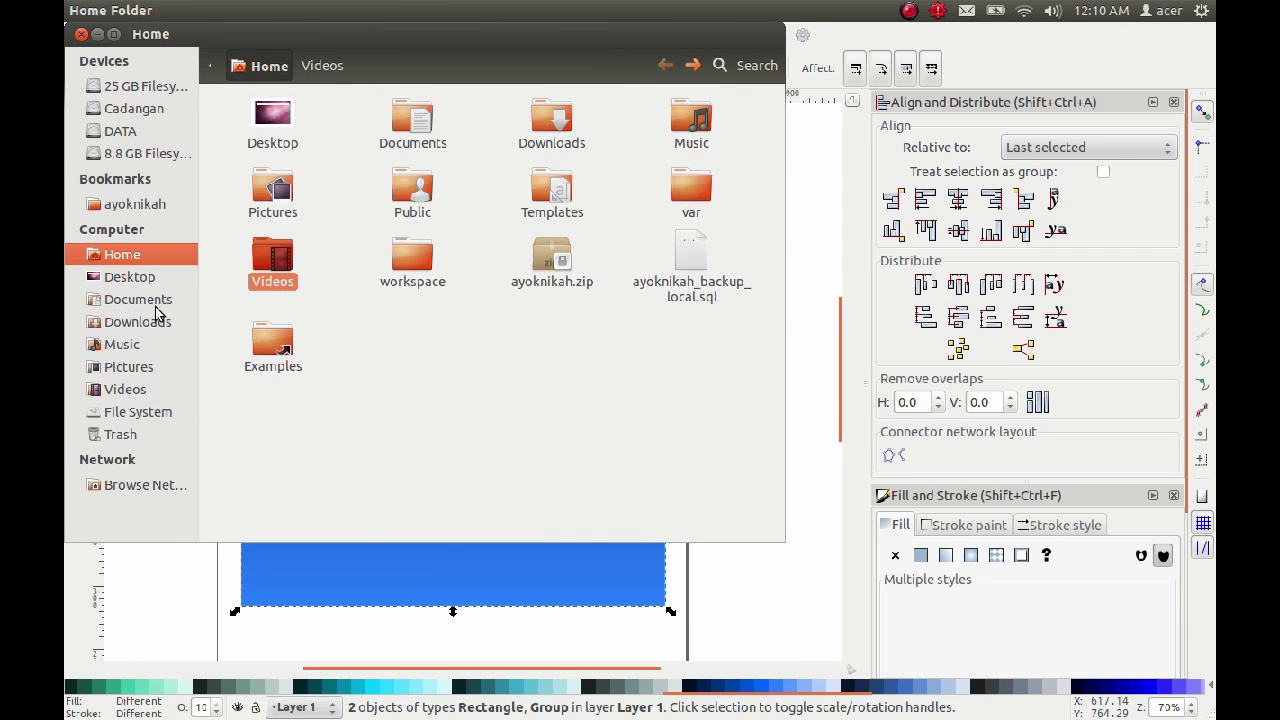
click(140, 300)
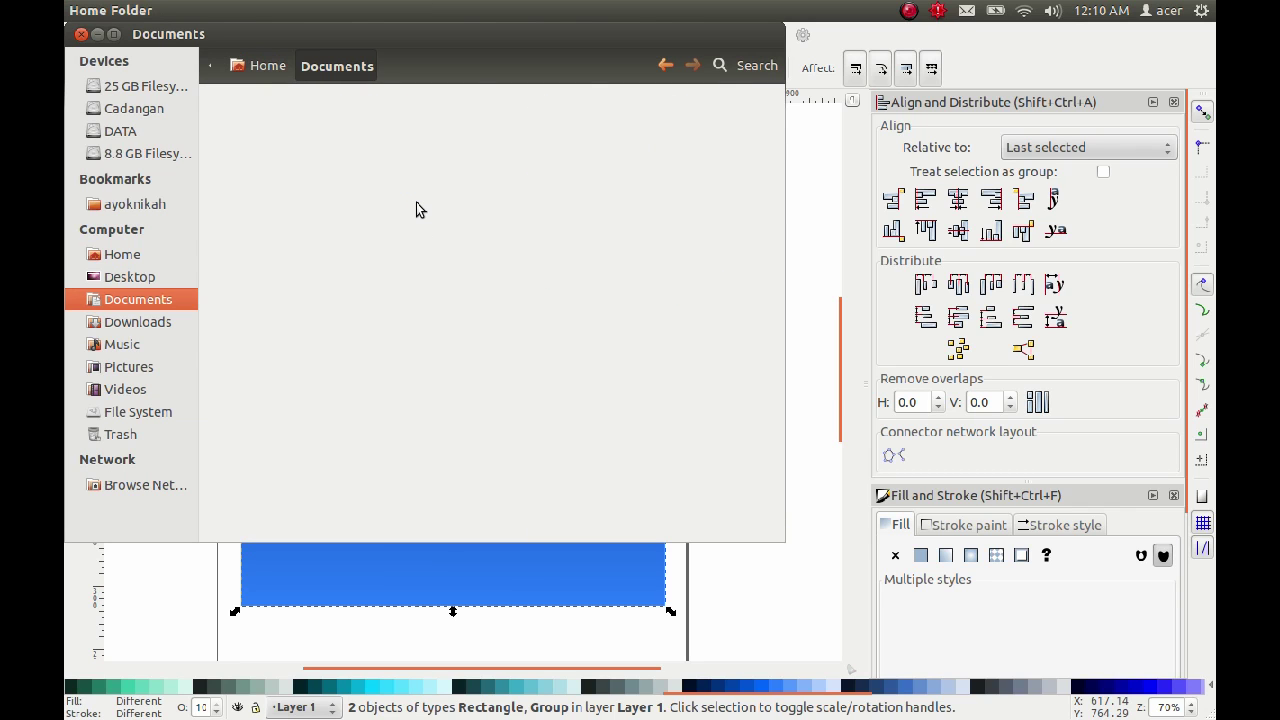
click(551, 122)
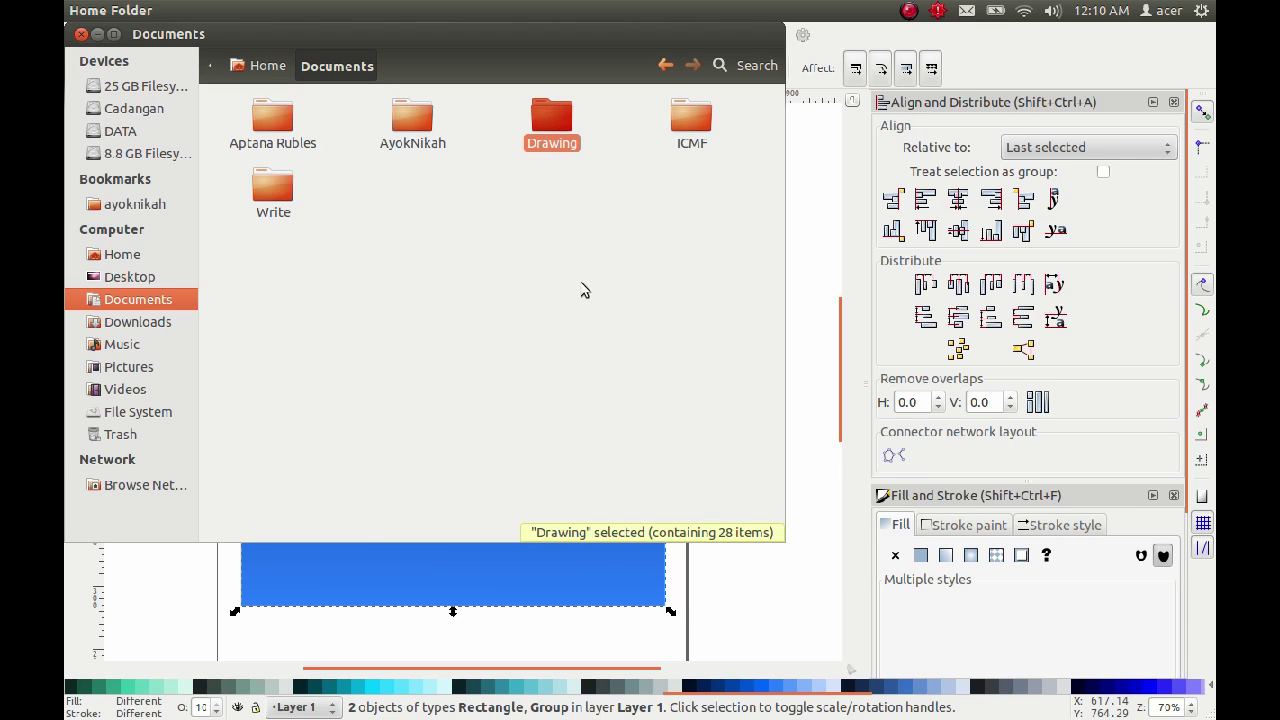
click(598, 142)
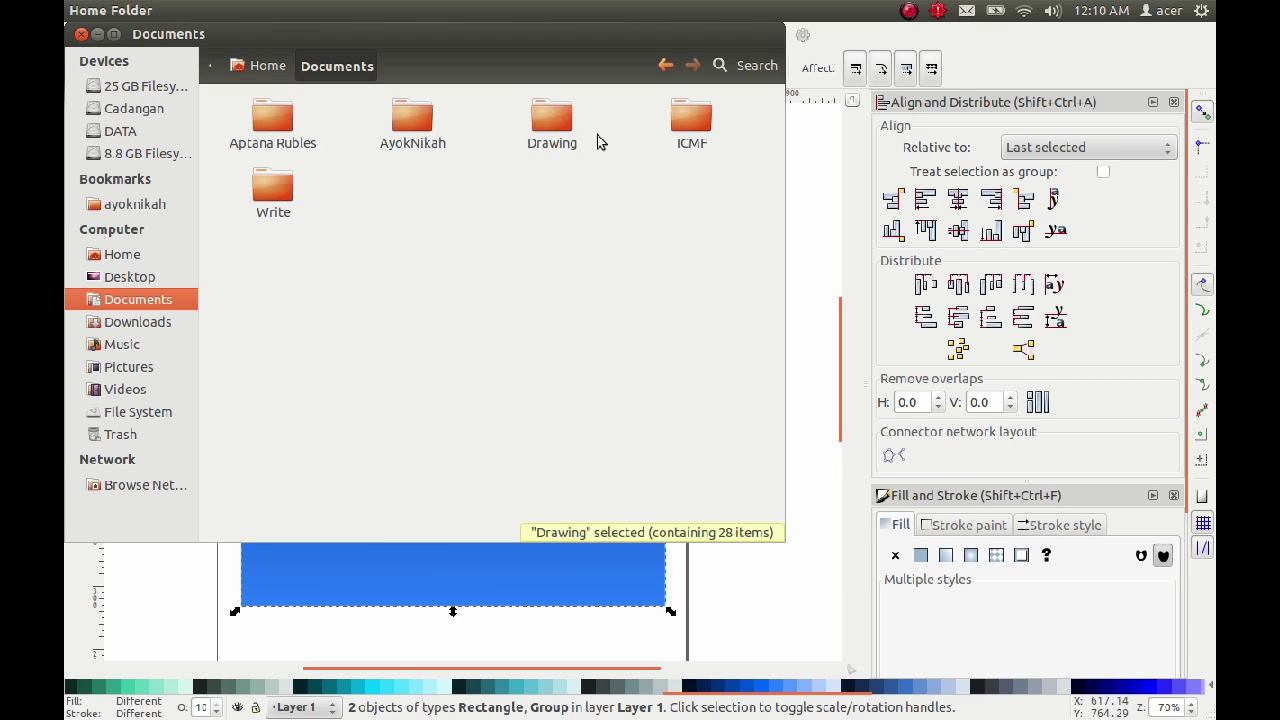
click(587, 277)
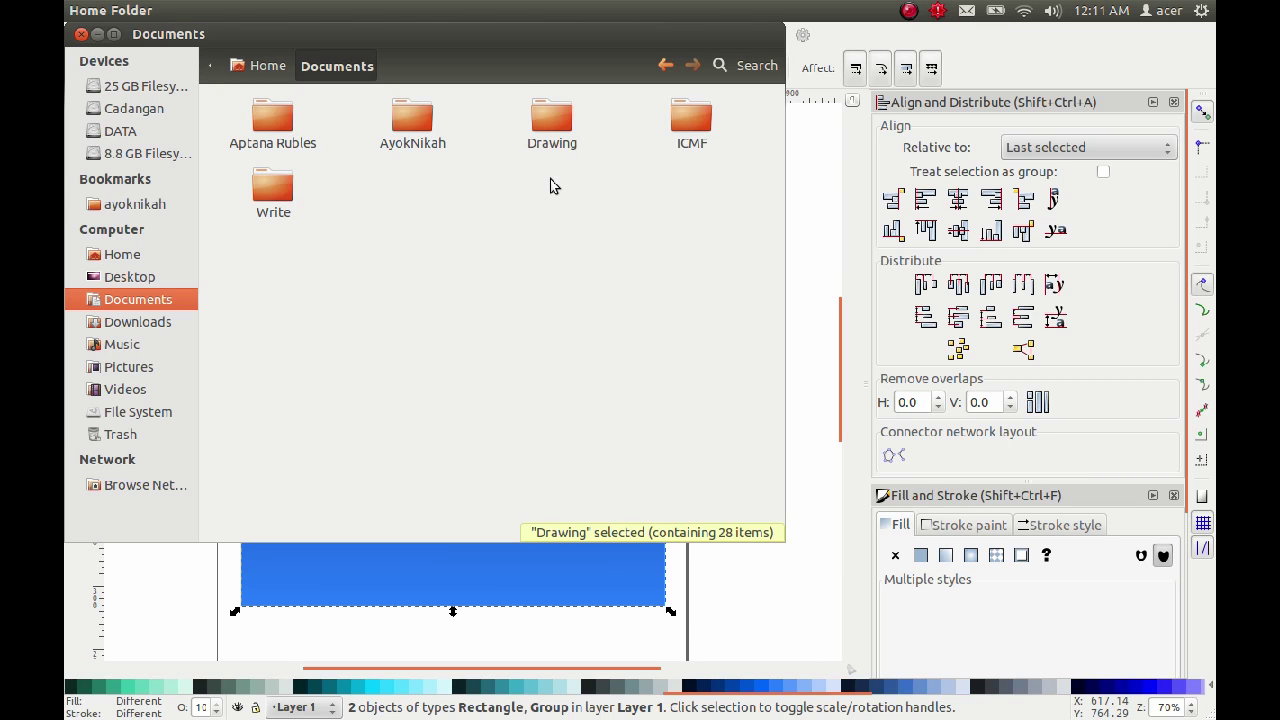
double_click(553, 120)
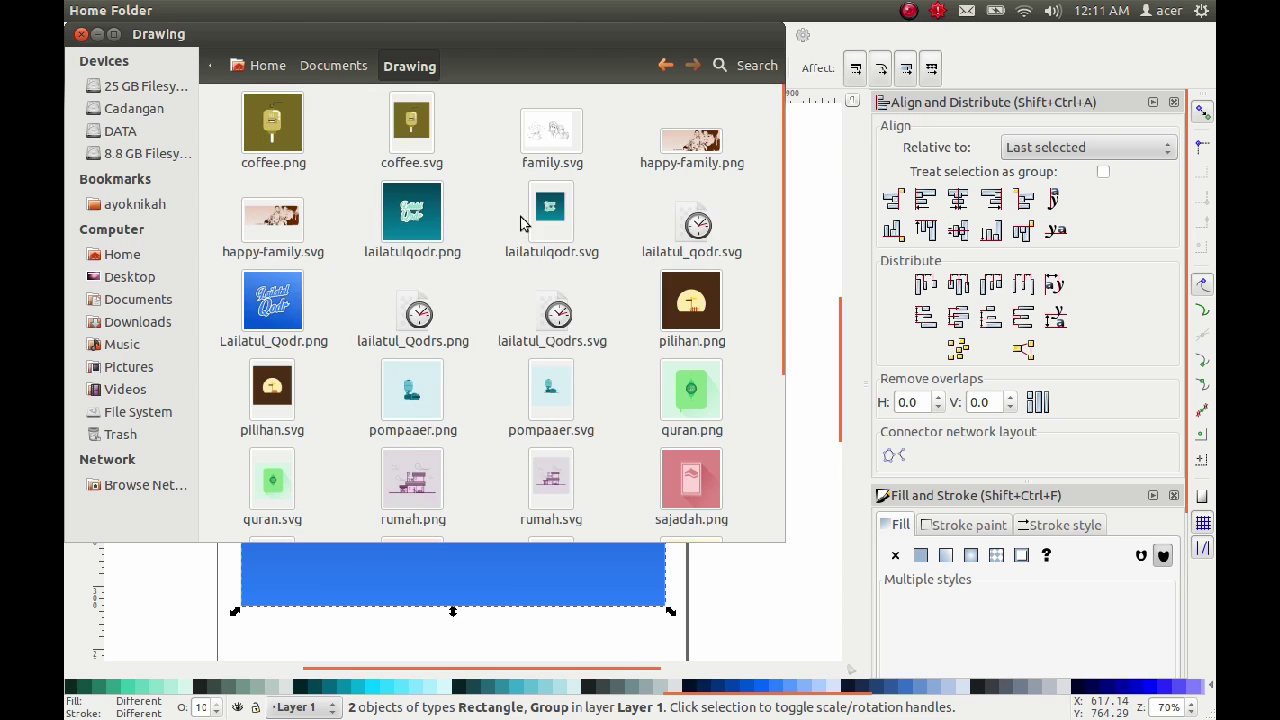
- Open lailatul_Qodrs.png from the Drawing folder with Image Viewer
click(556, 300)
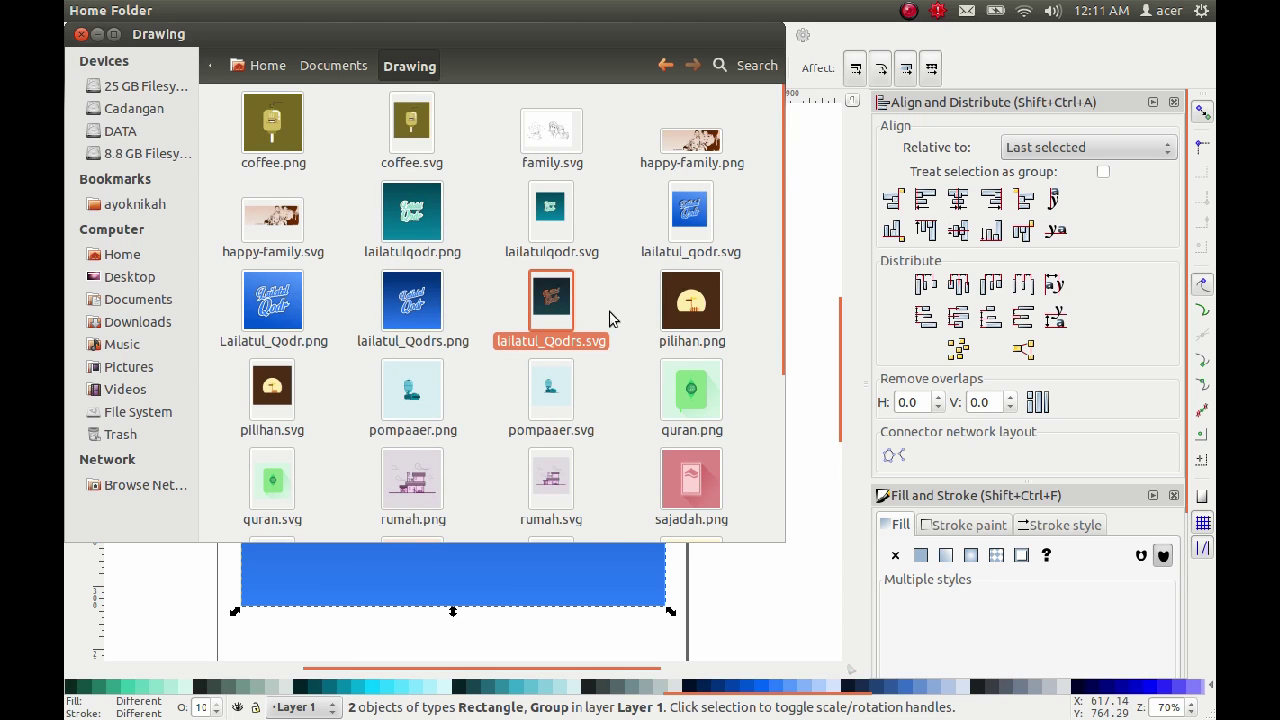
click(432, 296)
right_click(428, 294)
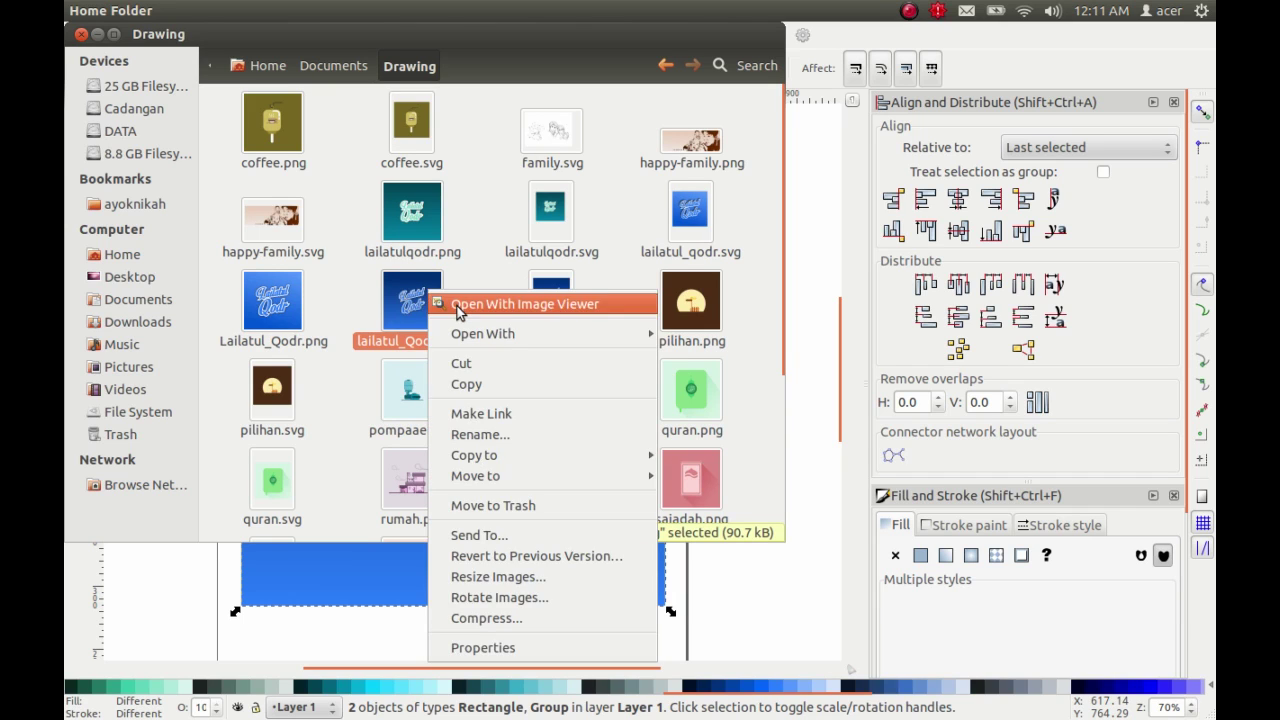
click(457, 306)
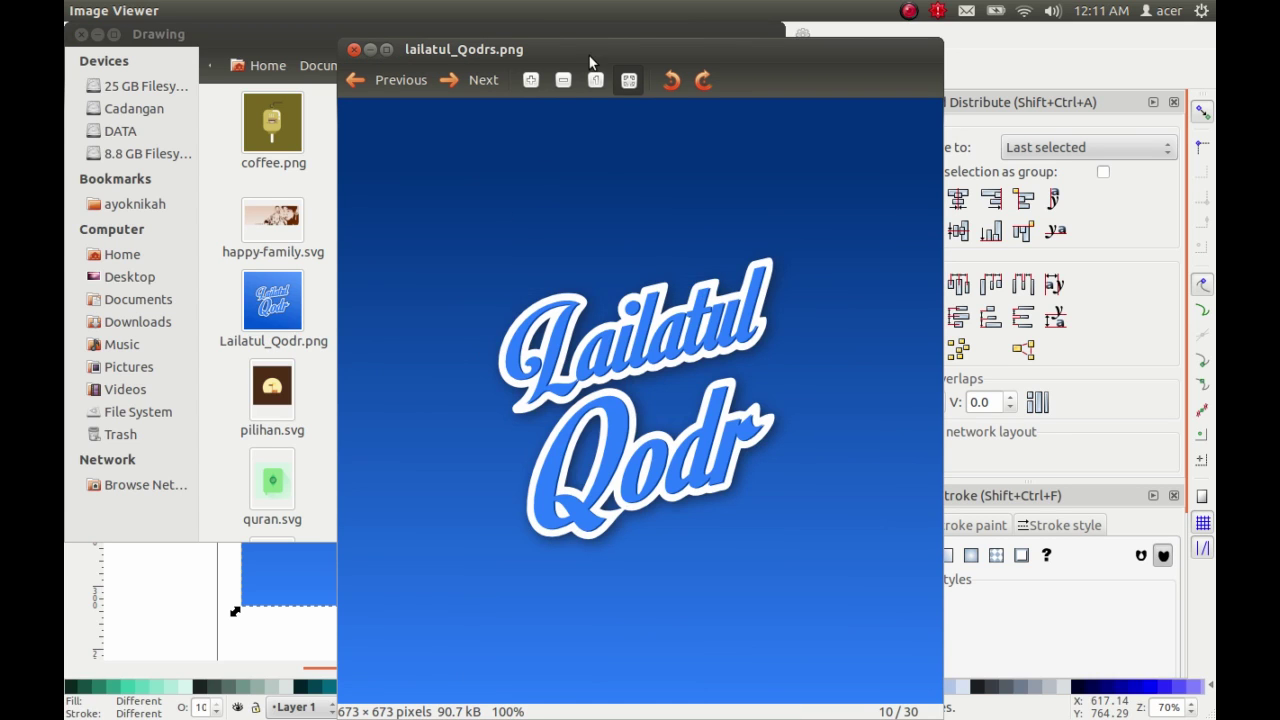
- Move the Image Viewer window up and inspect the 673 × 673 lailatul_Qodrs.png badge
drag(590, 56, 590, 40)
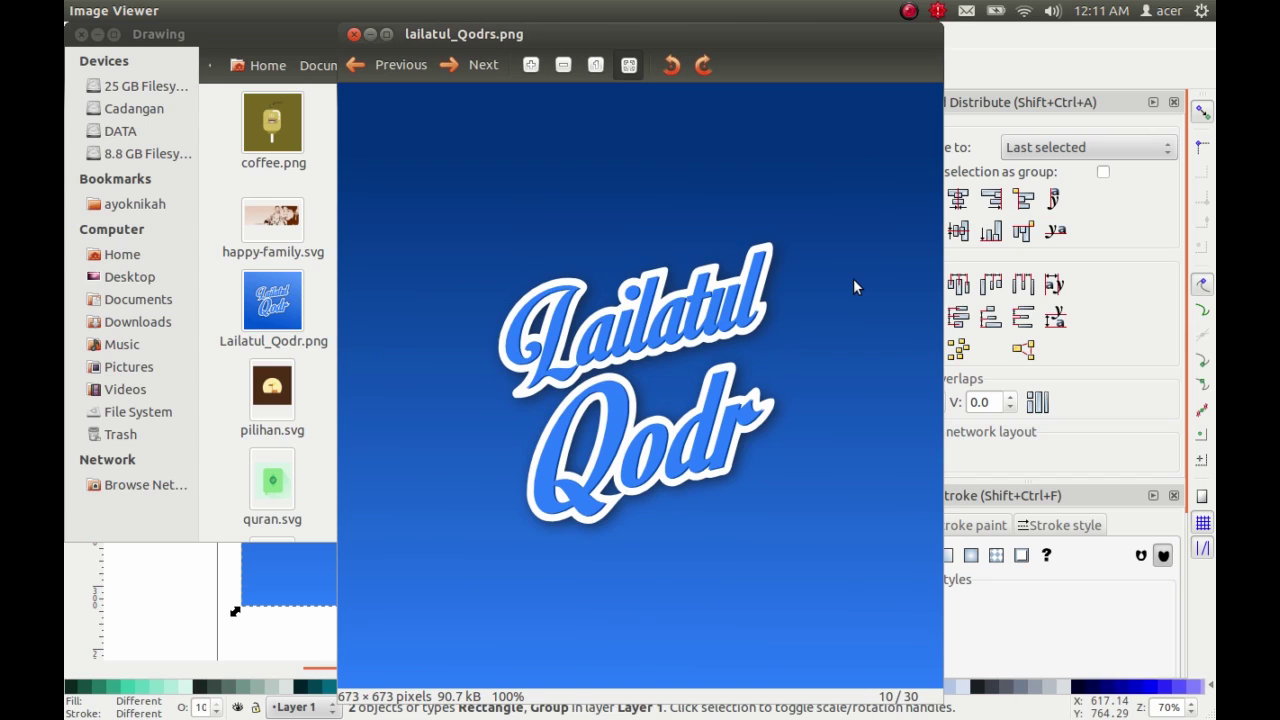
click(908, 11)
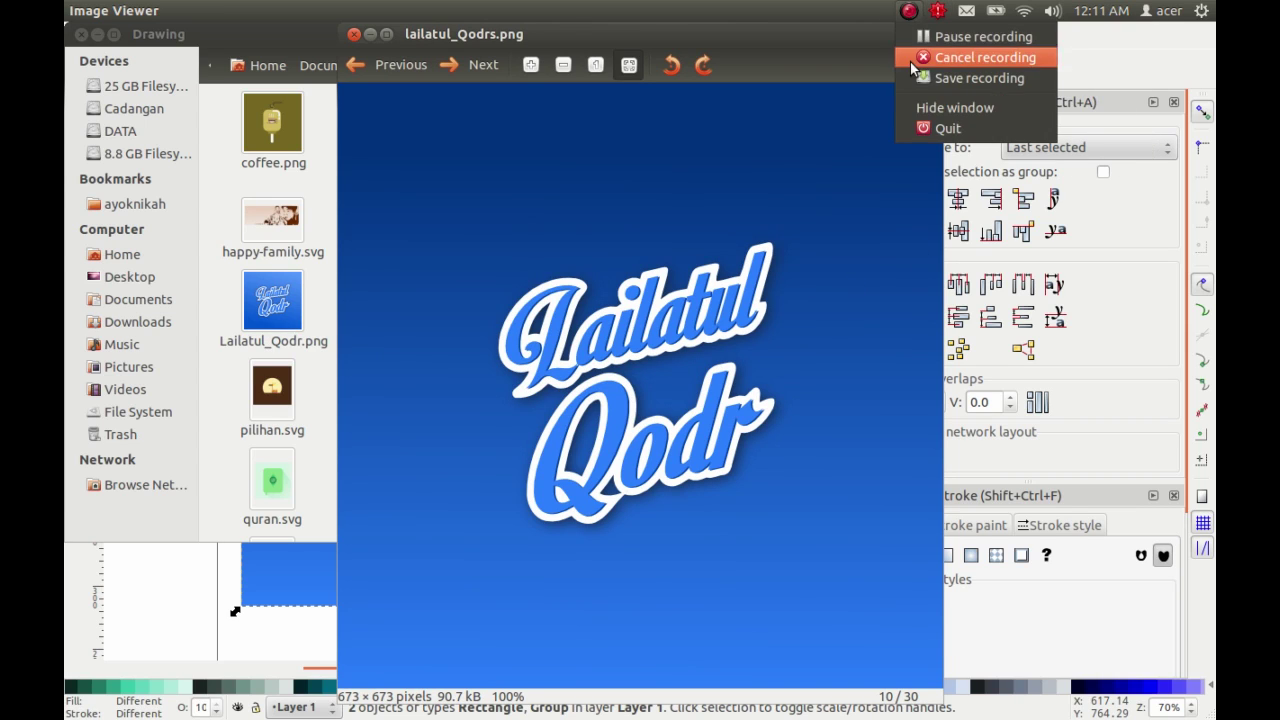
click(914, 76)
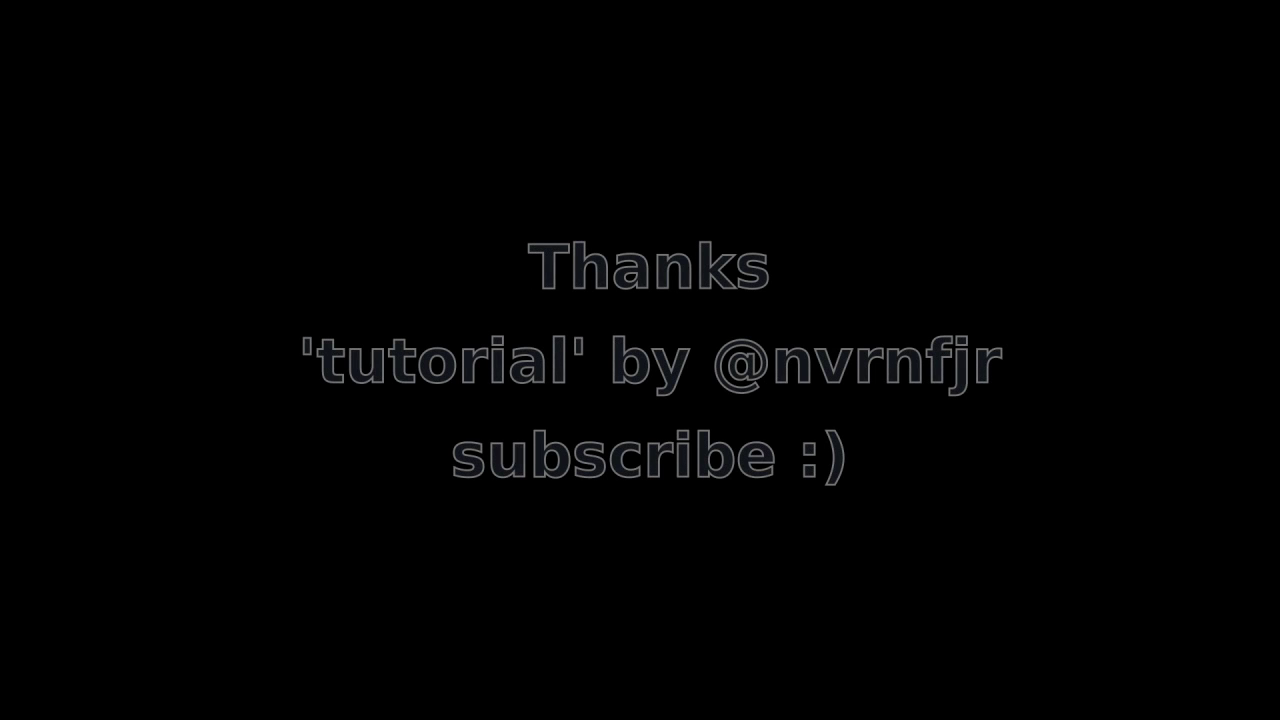